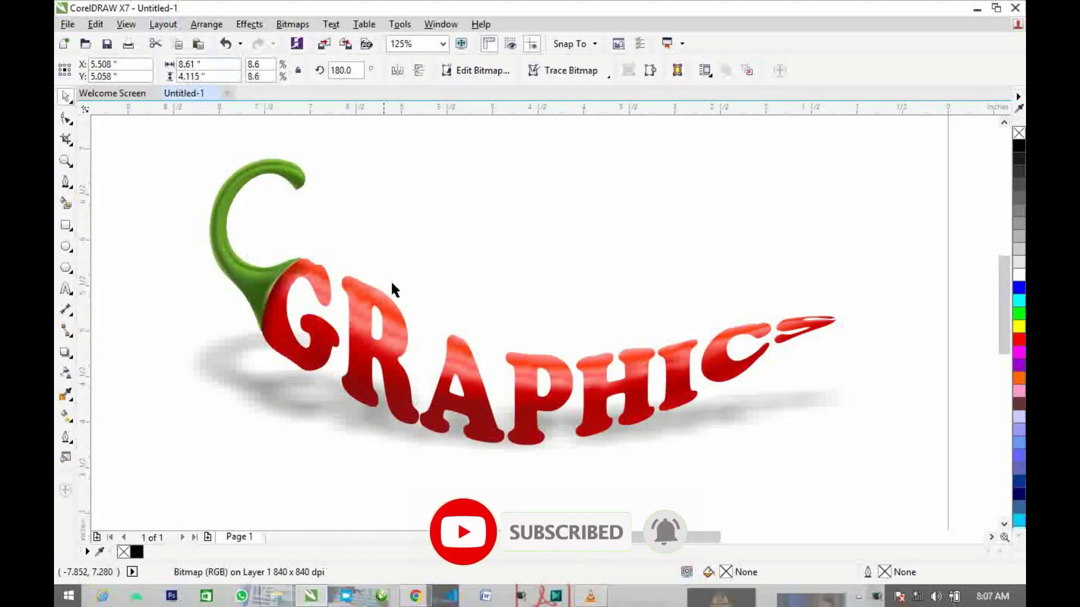
- Drag the cut-out chili pepper bitmap onto the page beside the pepper-lettering sample
scroll(684, 461, "right", 10)
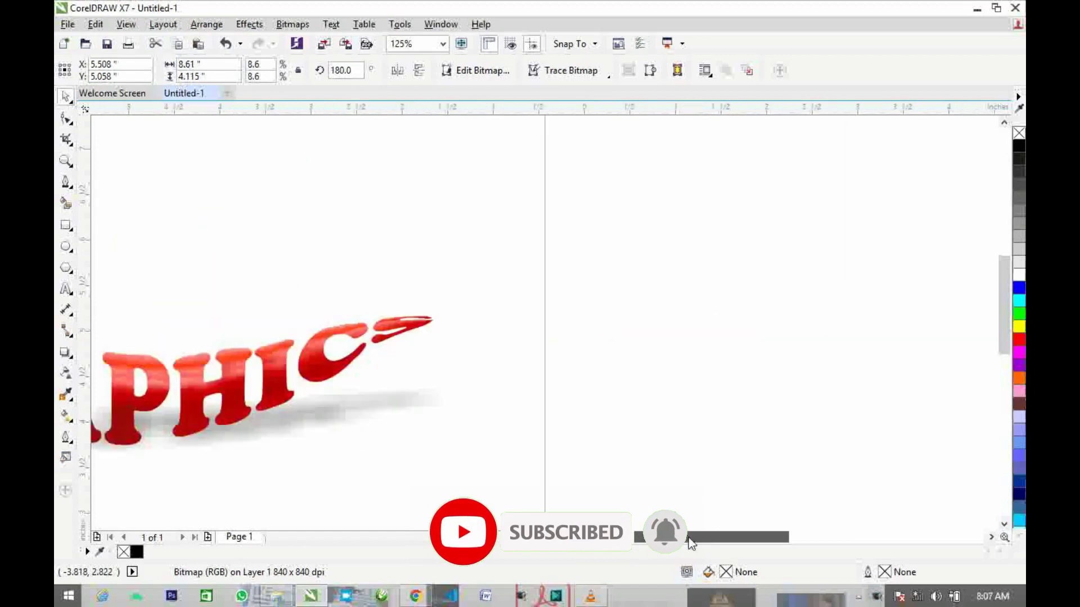
scroll(683, 461, "down", 4)
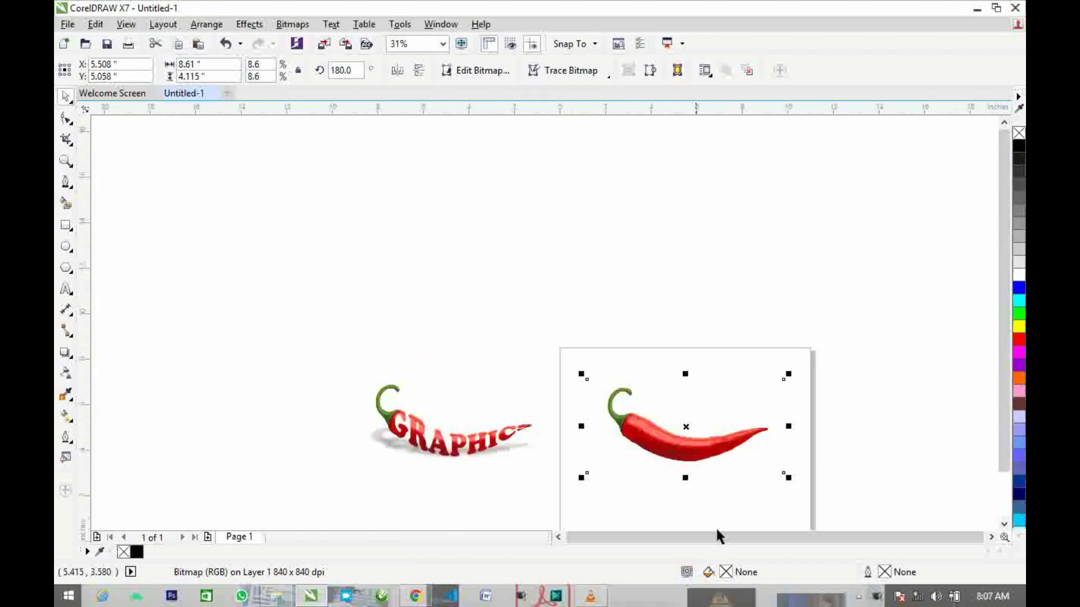
left_click(928, 470)
scroll(694, 315, "up", 4)
left_click(694, 361)
scroll(694, 361, "down", 2)
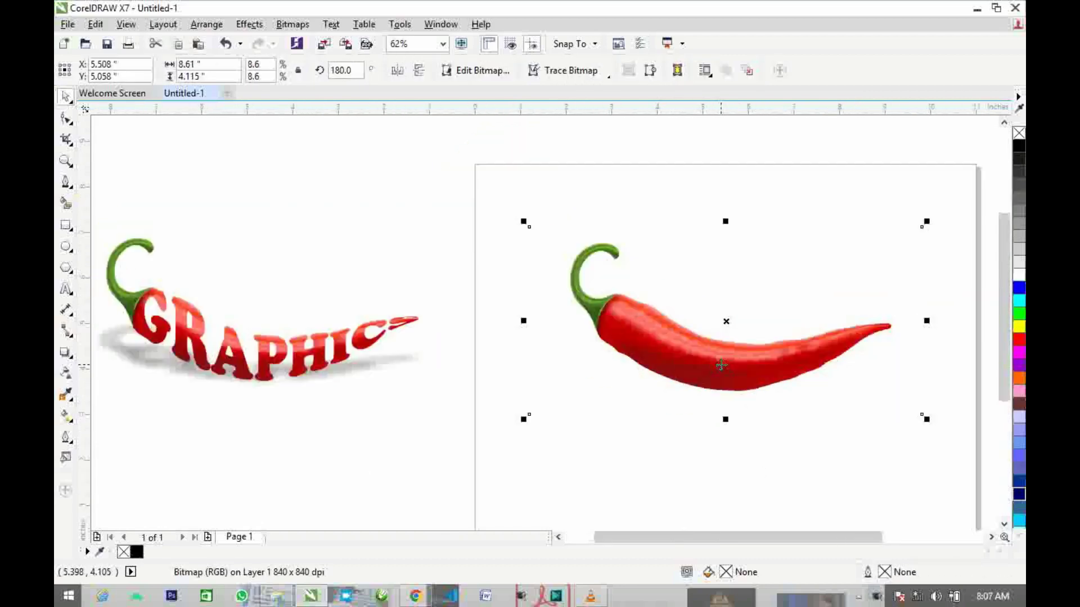
left_click_drag(718, 365, 730, 394)
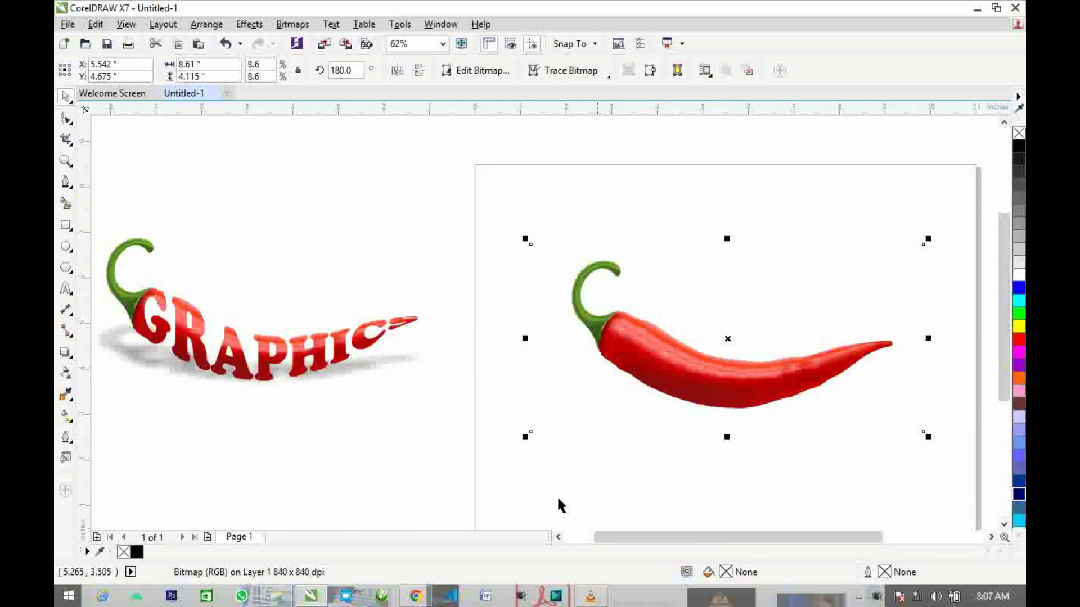
left_click(415, 597)
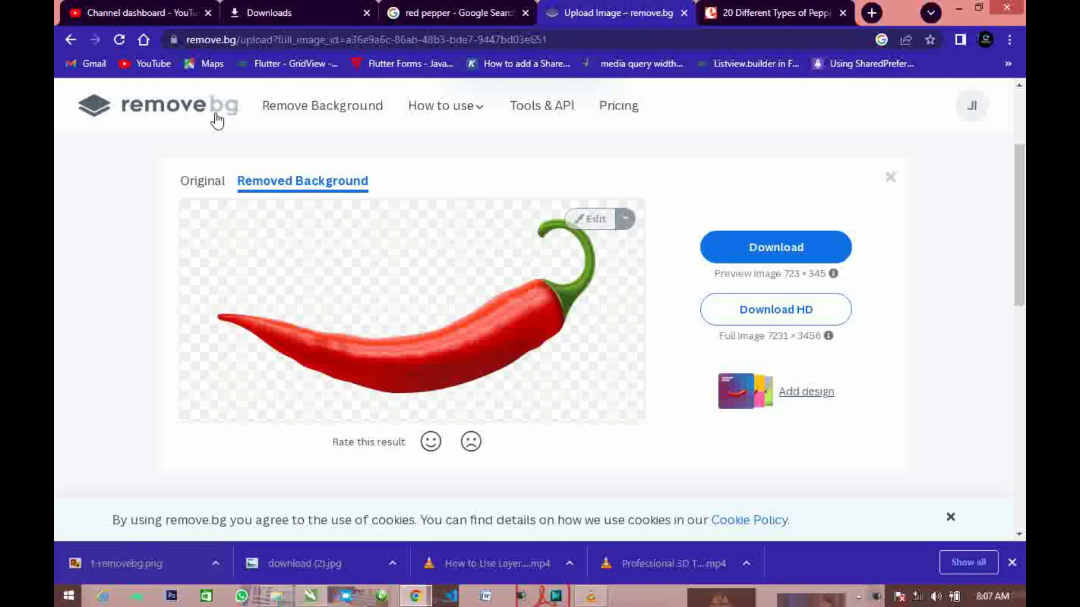
- Check the remove.bg cut-out pepper, then return to the CorelDRAW drawing
left_click(313, 597)
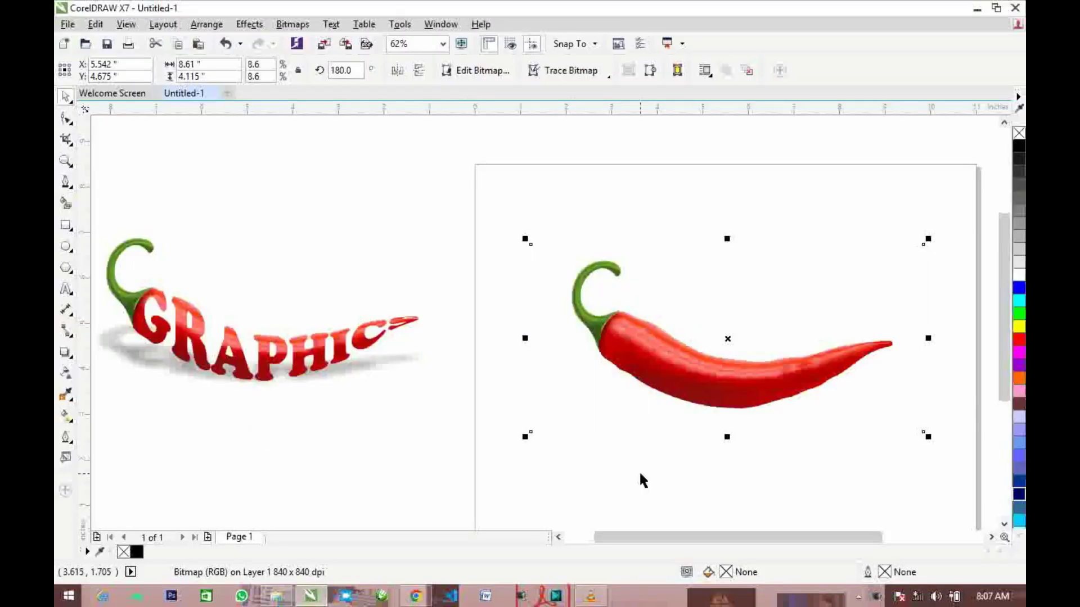
- Run Bitmaps > Outline Trace > High Quality Image on the pepper bitmap
left_click_drag(668, 543, 685, 544)
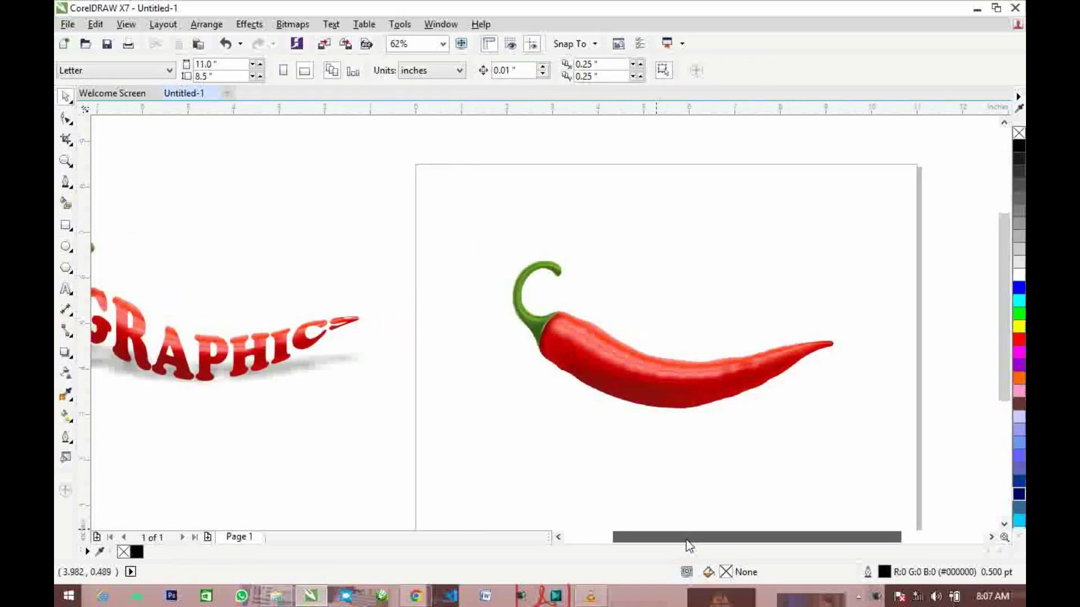
left_click(627, 356)
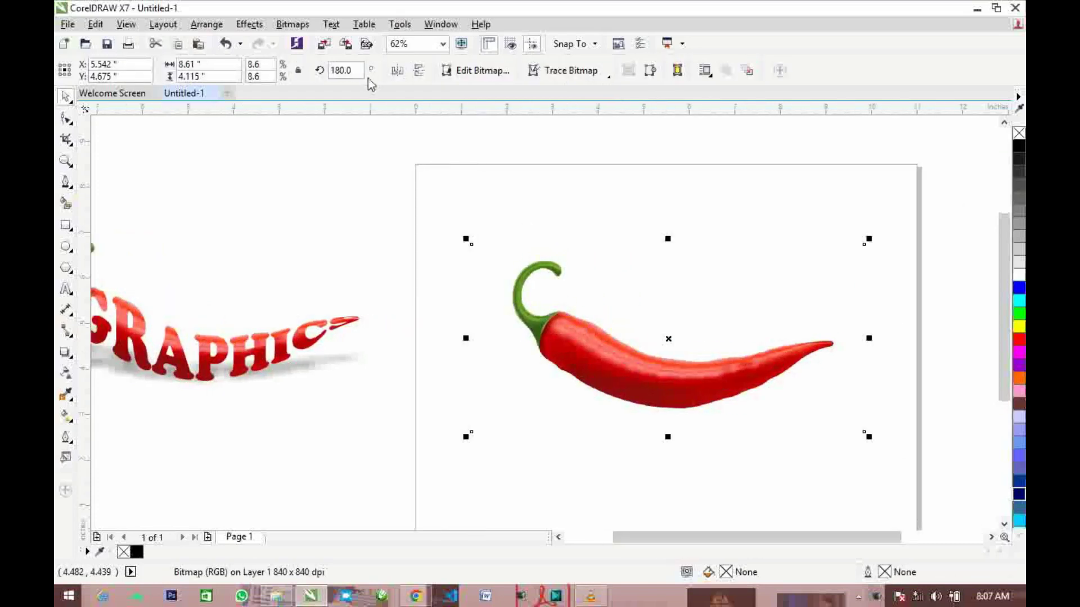
left_click(299, 24)
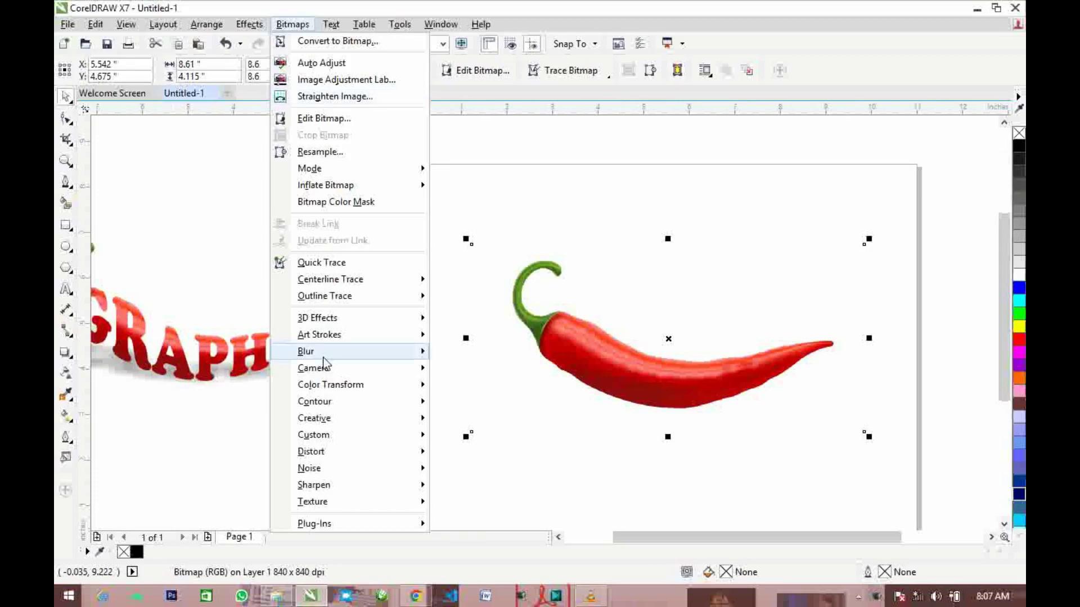
mouse_move(339, 298)
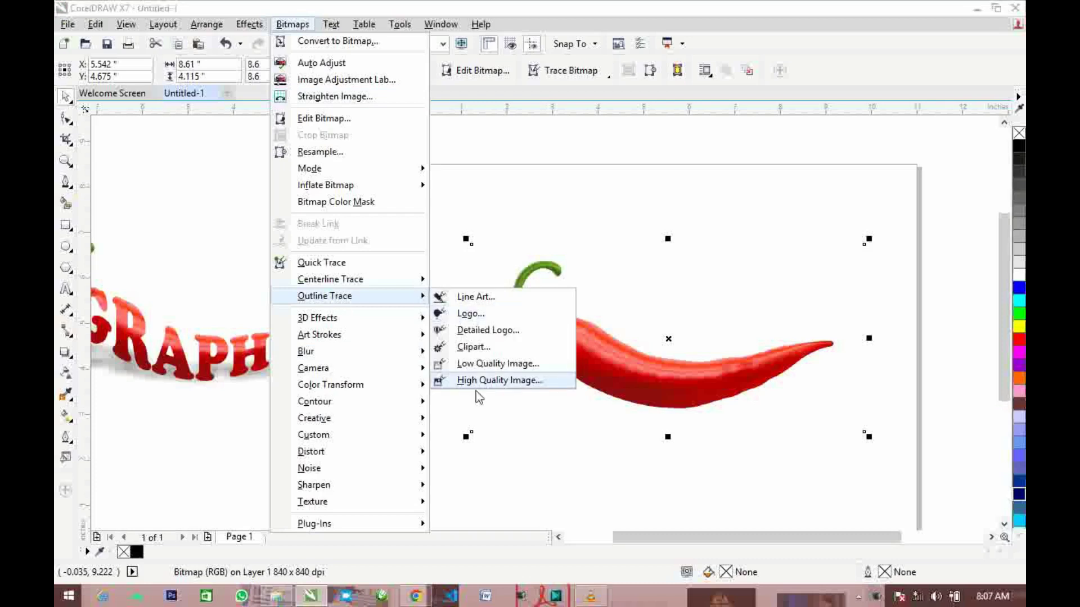
left_click(501, 381)
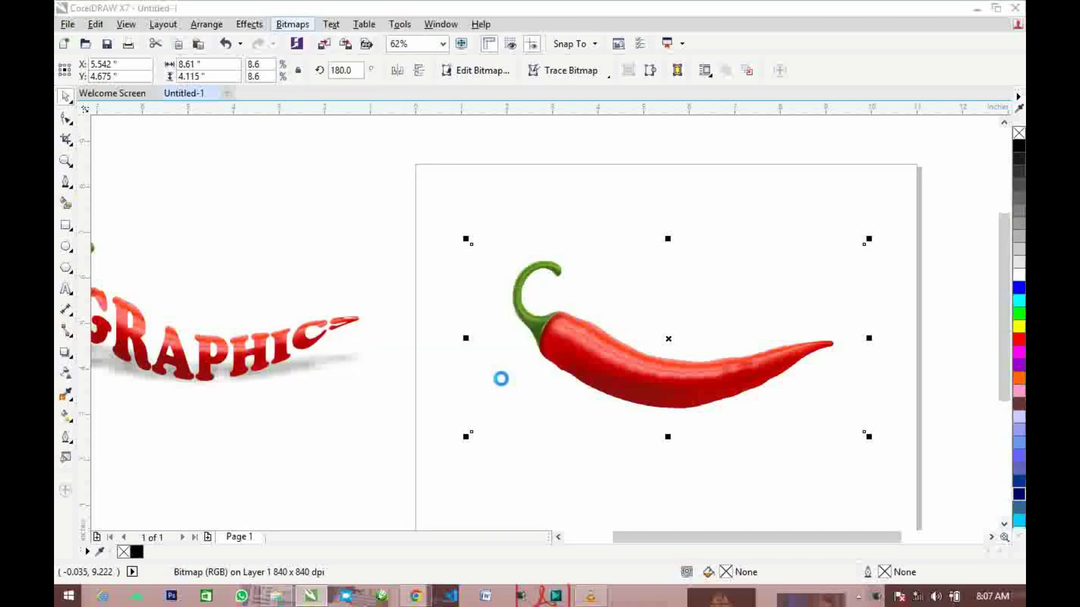
- Reduce the oversized bitmap and trace it with near-maximum detail and smoothing 36
left_click(383, 319)
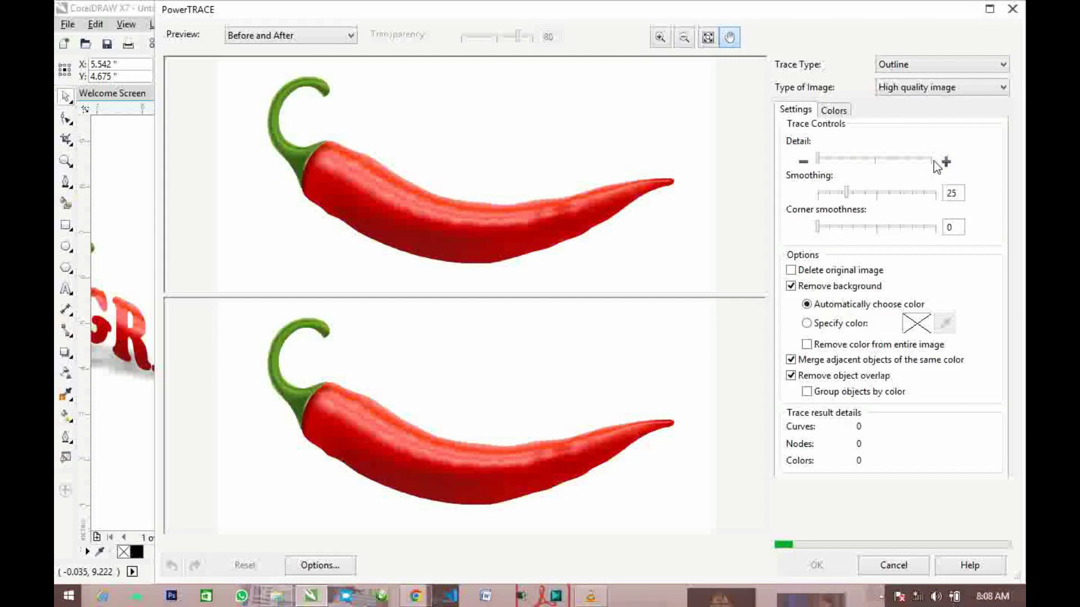
left_click_drag(819, 160, 934, 161)
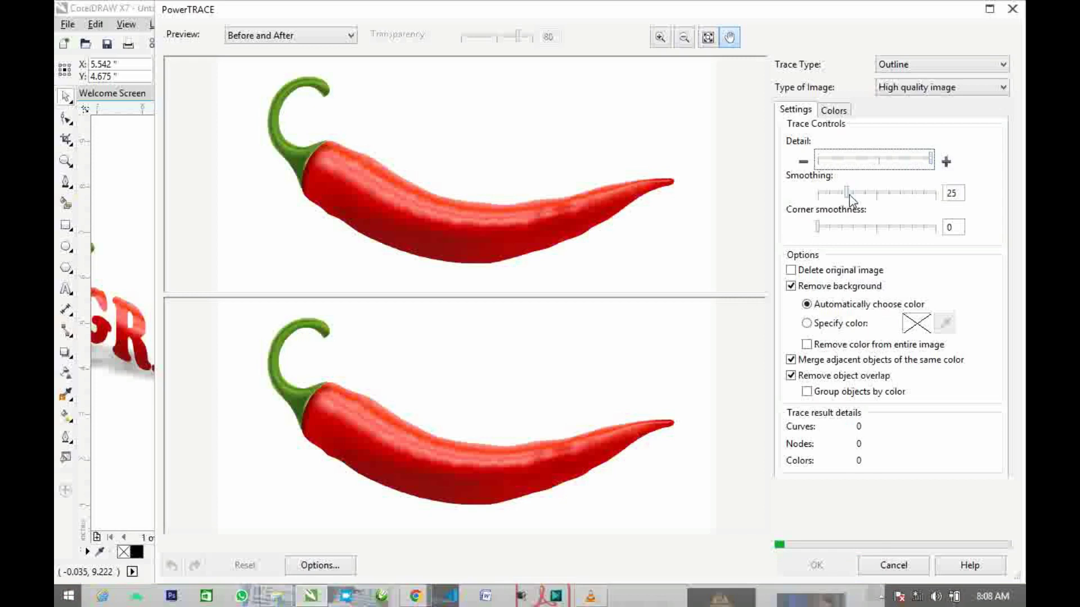
left_click_drag(849, 194, 854, 195)
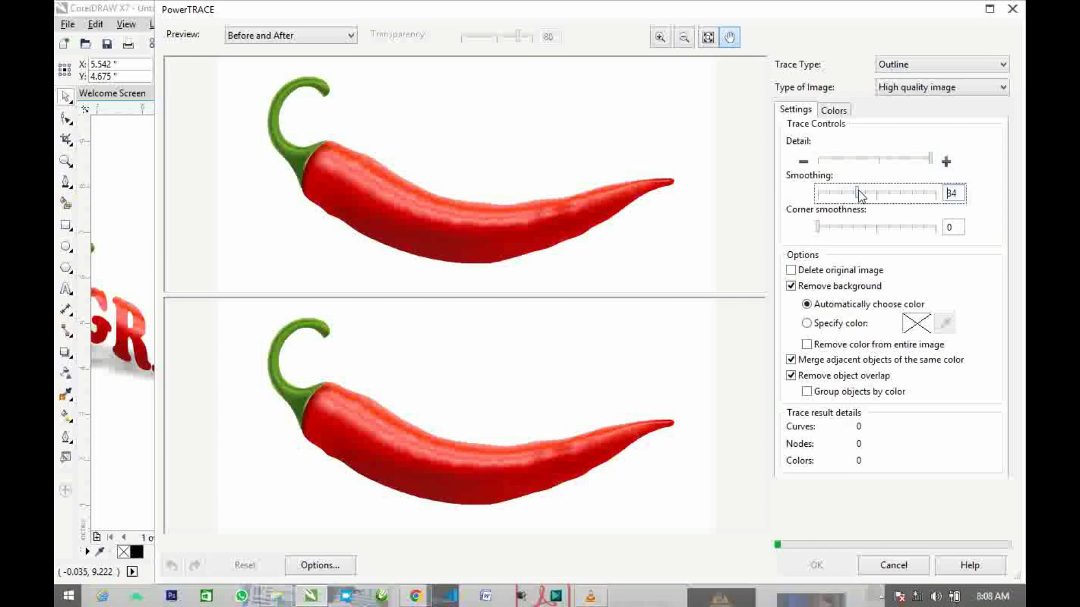
left_click_drag(858, 191, 860, 191)
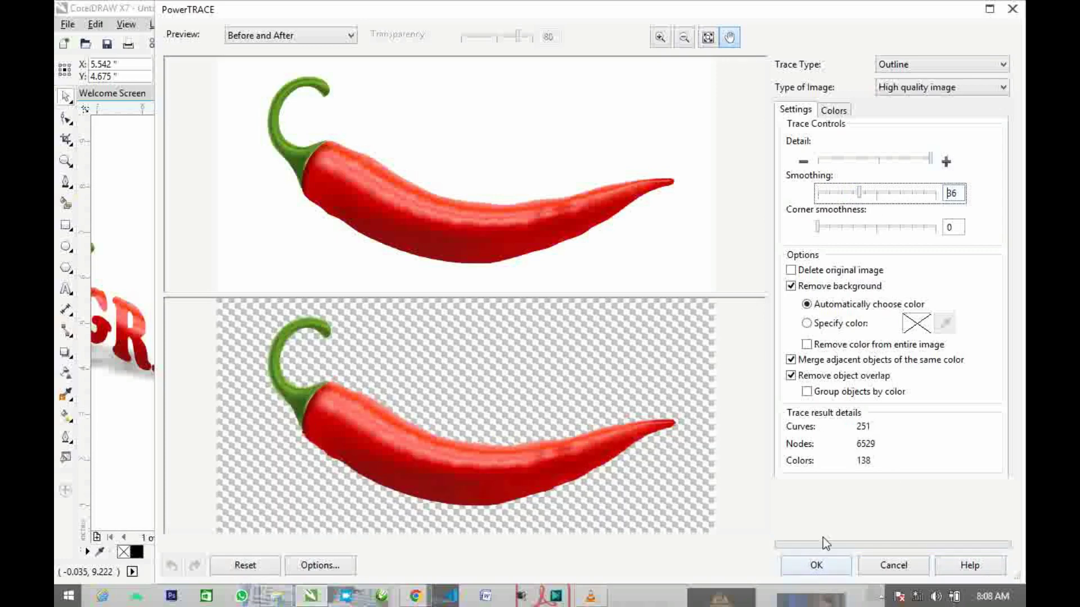
- Accept the PowerTRACE result and move the original pepper photo off onto the pasteboard
left_click(814, 566)
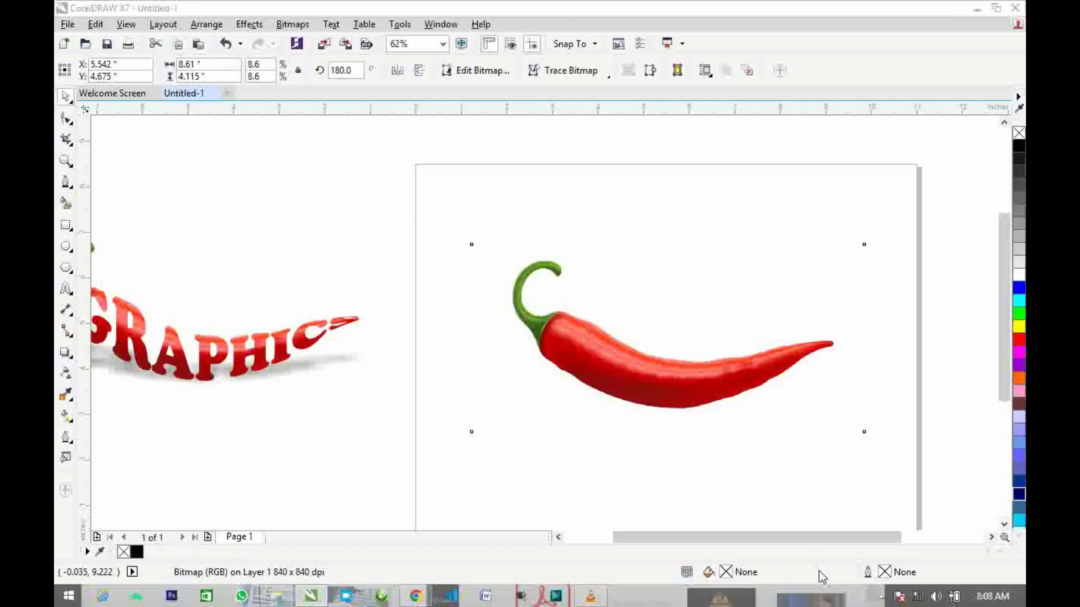
left_click(623, 470)
left_click(632, 366)
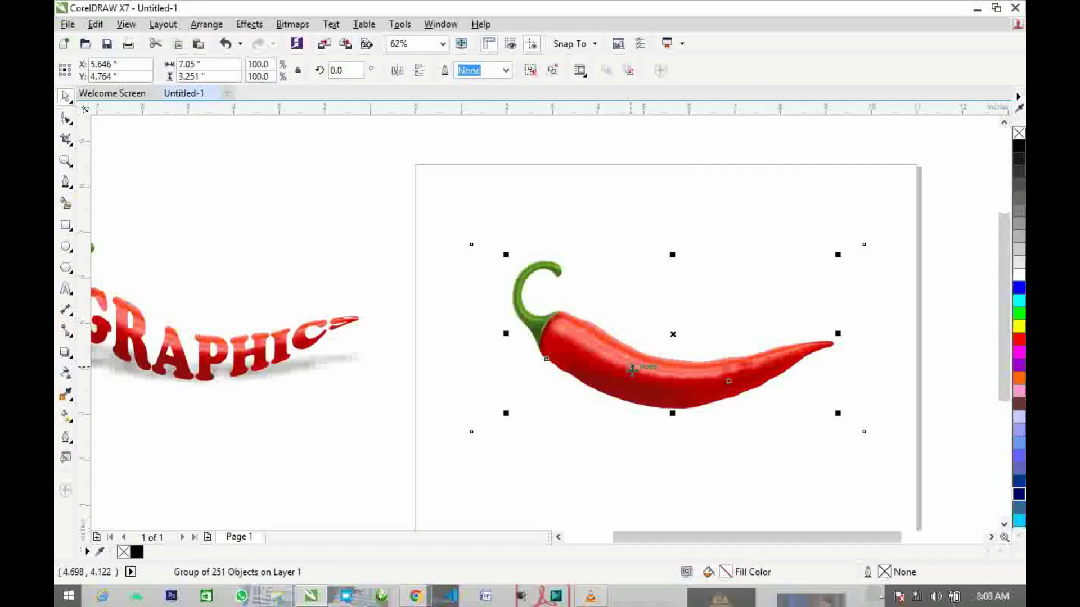
mouse_move(632, 366)
left_mouse_down()
mouse_move(623, 415)
mouse_move(647, 280)
mouse_move(755, 289)
mouse_move(824, 265)
mouse_move(846, 238)
mouse_move(815, 218)
left_mouse_up()
left_click(617, 380)
scroll(635, 279, "down", 1)
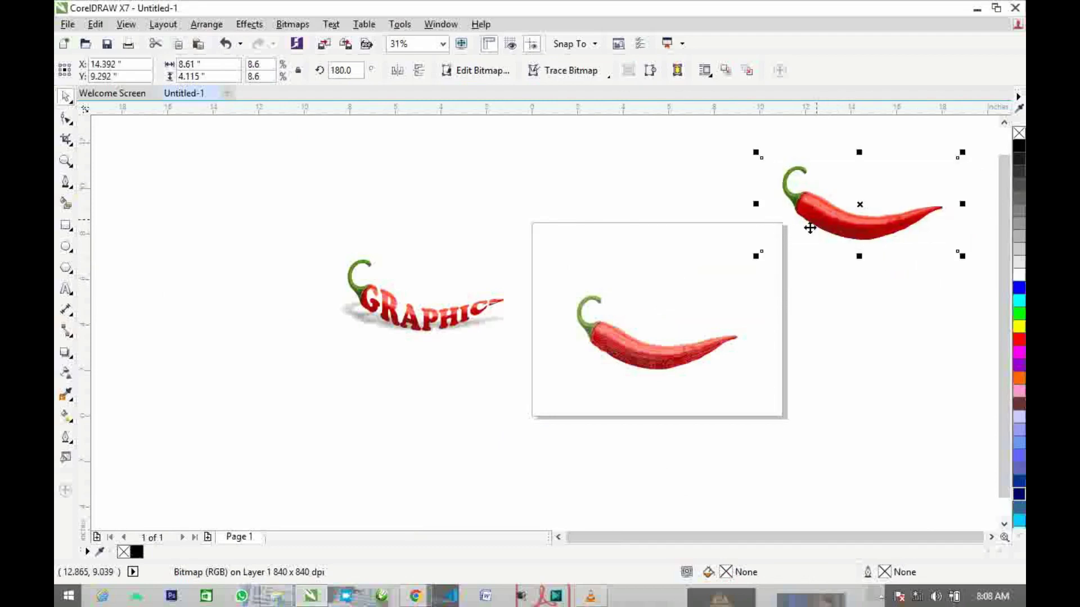
- Ungroup the traced pepper into its 251 pieces and marquee-select them all
left_click(667, 358)
scroll(667, 358, "up", 2)
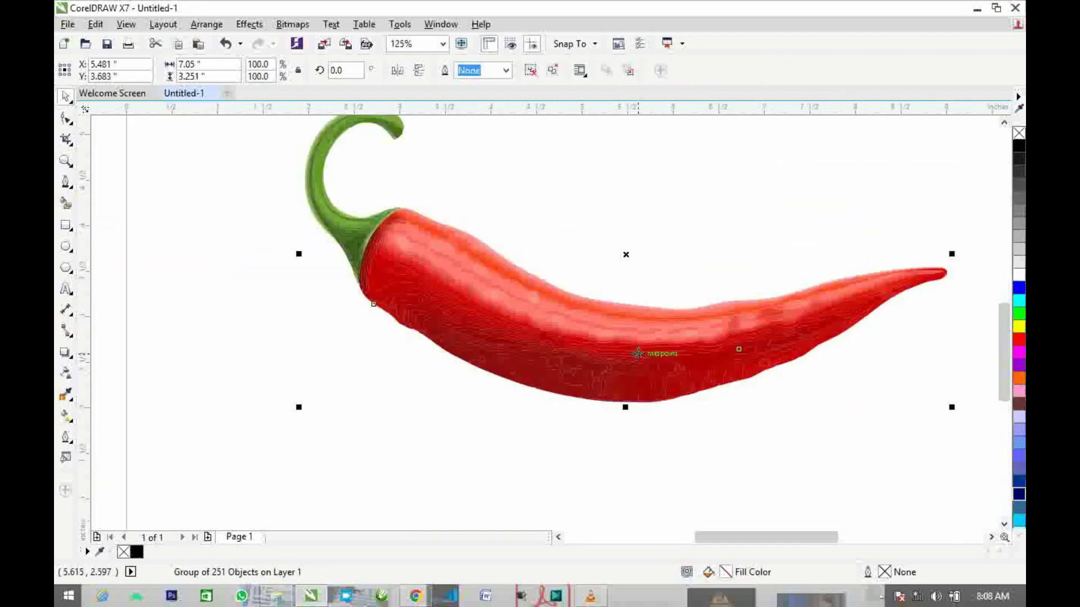
scroll(579, 225, "down", 1)
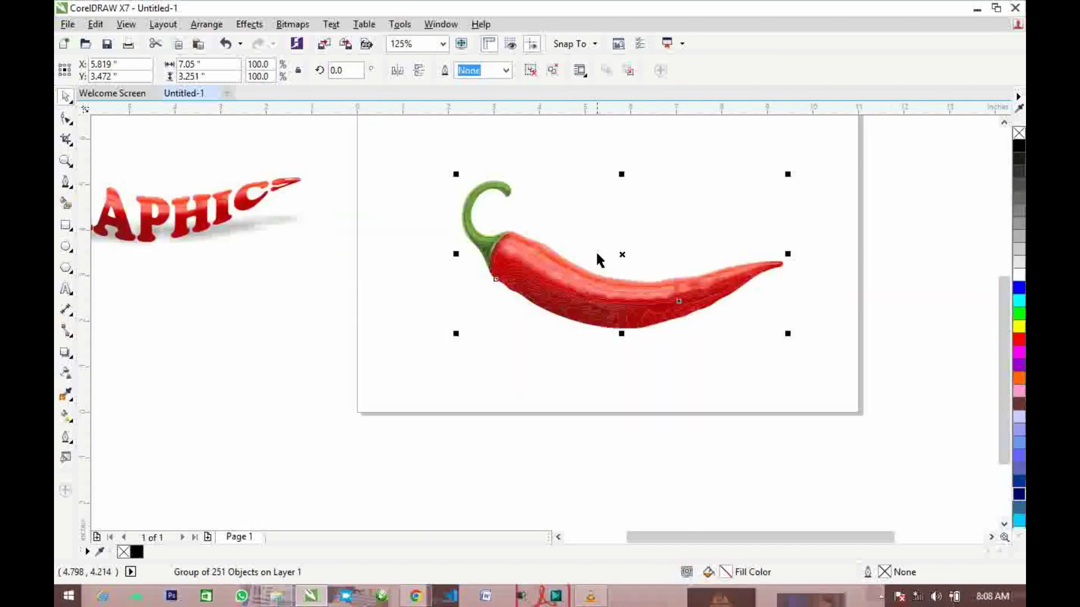
scroll(572, 174, "up", 1)
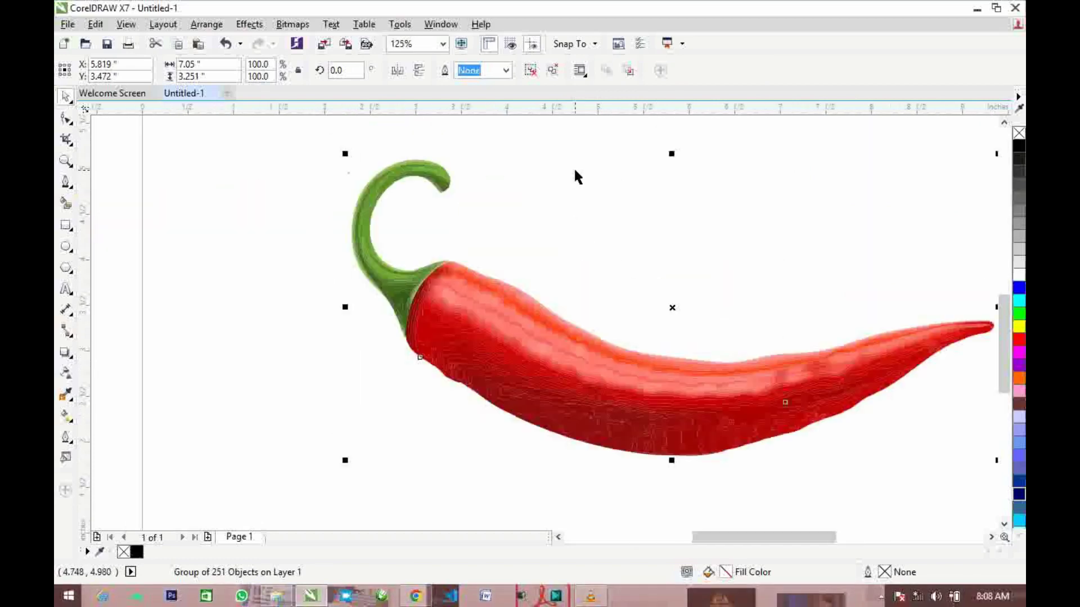
left_click(553, 72)
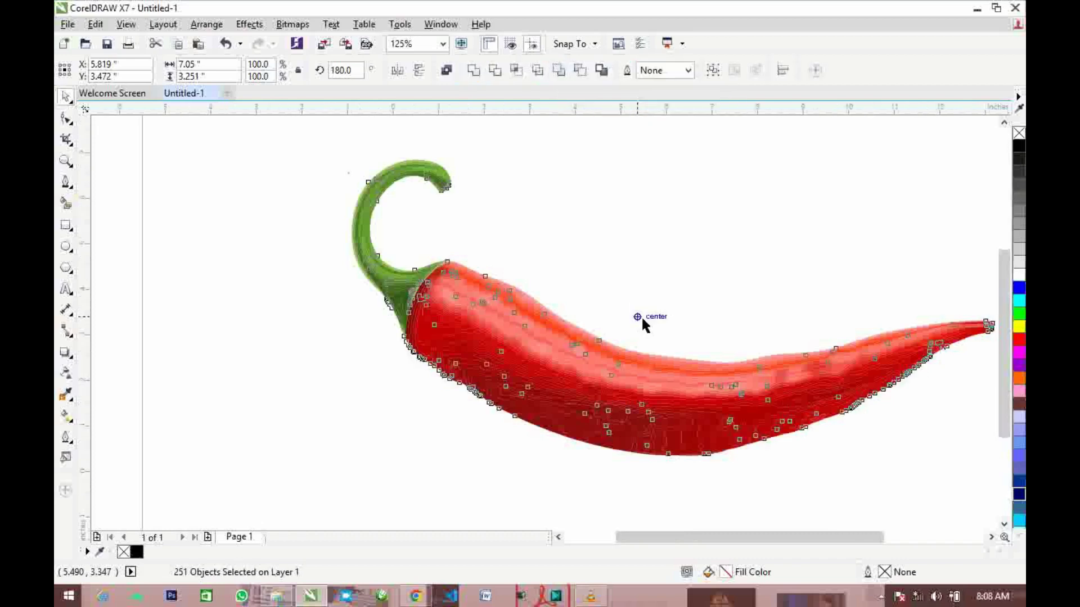
scroll(641, 316, "down", 1)
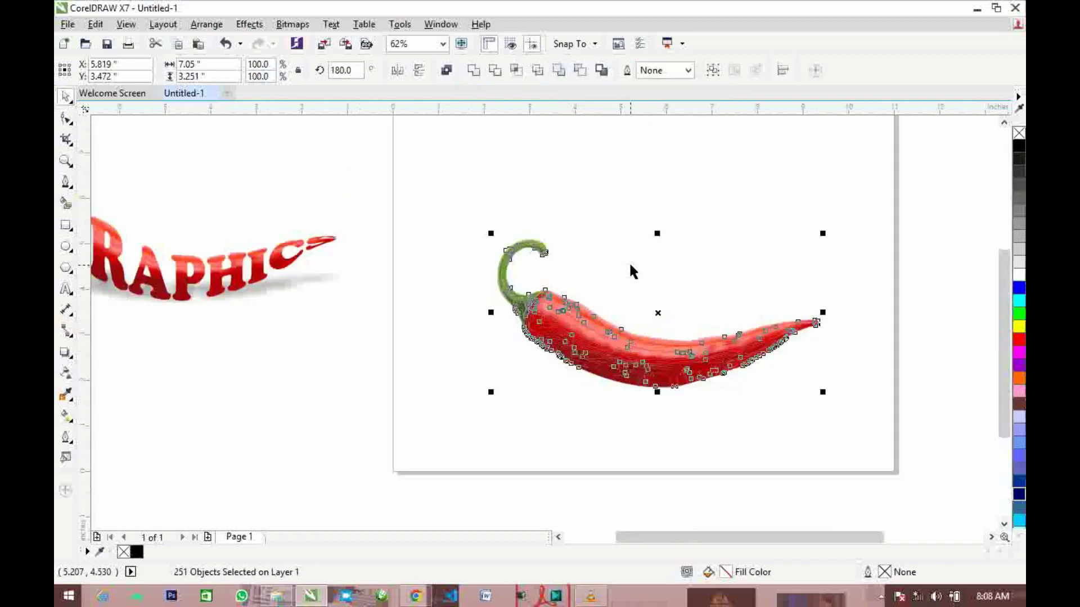
left_click_drag(429, 197, 900, 443)
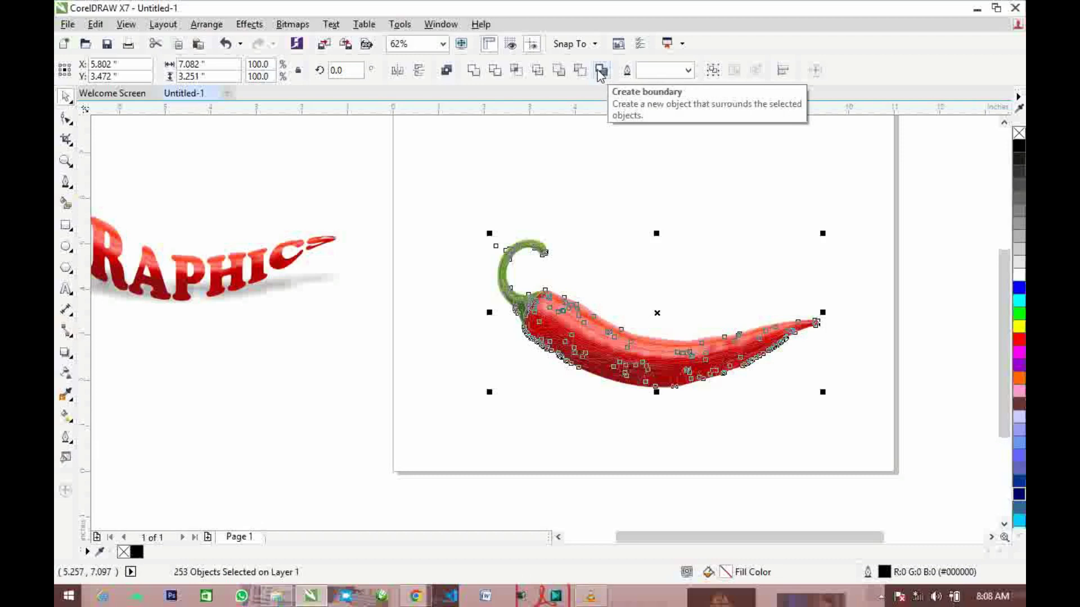
- Create a boundary curve around all the selected pepper pieces
left_click(601, 70)
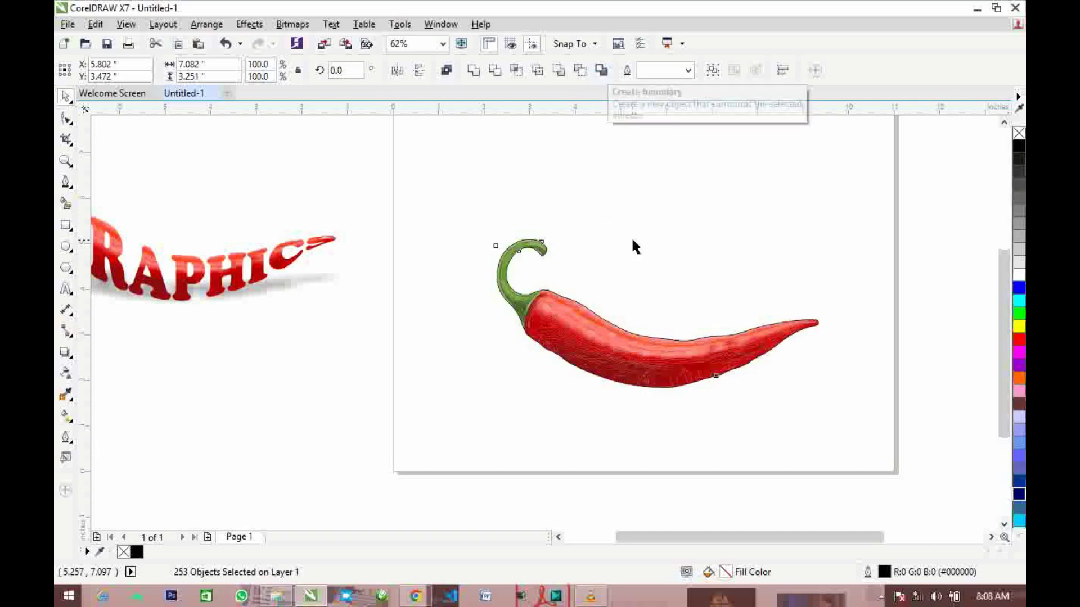
scroll(636, 334, "up", 2)
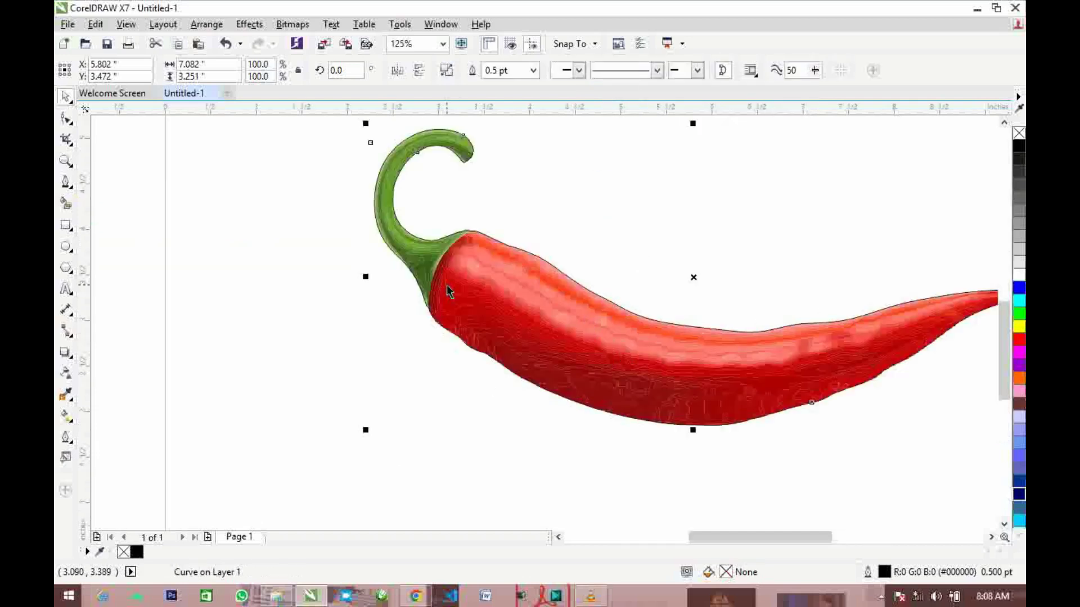
left_click(381, 284)
left_click(470, 260)
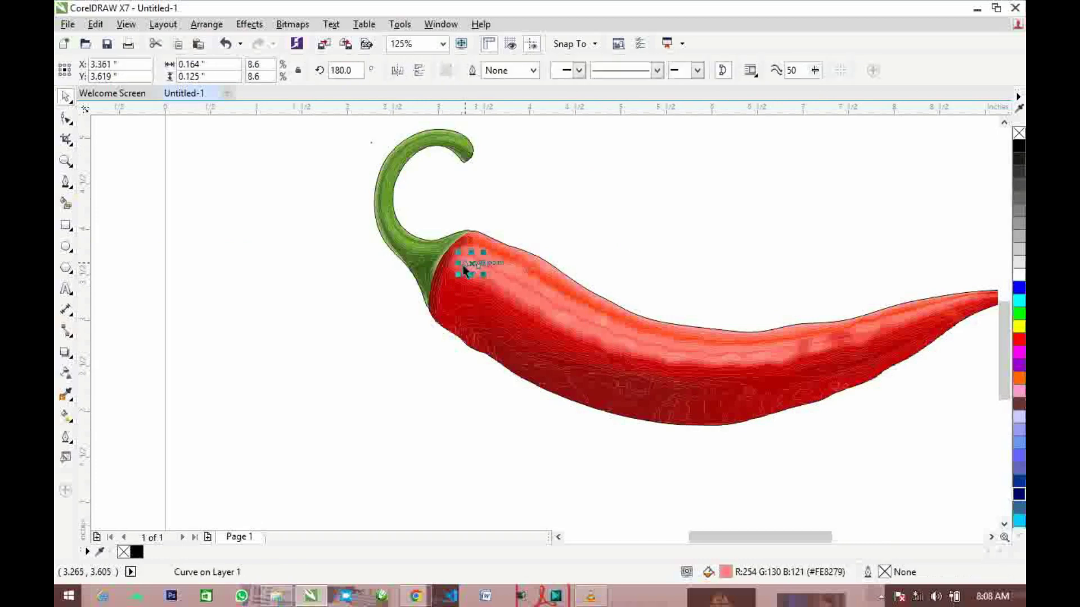
left_click(414, 270)
left_click(406, 222)
- Drag the 7.082 × 3.251-inch boundary outline aside to check it, then undo the move
key("Escape")
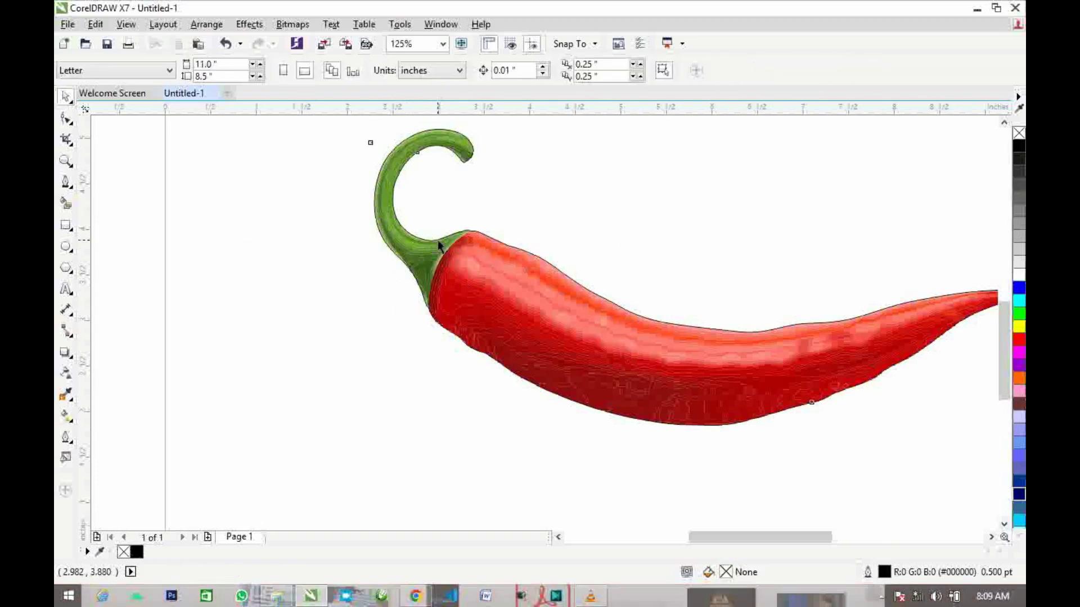
left_click(439, 239)
left_click_drag(643, 293, 452, 370)
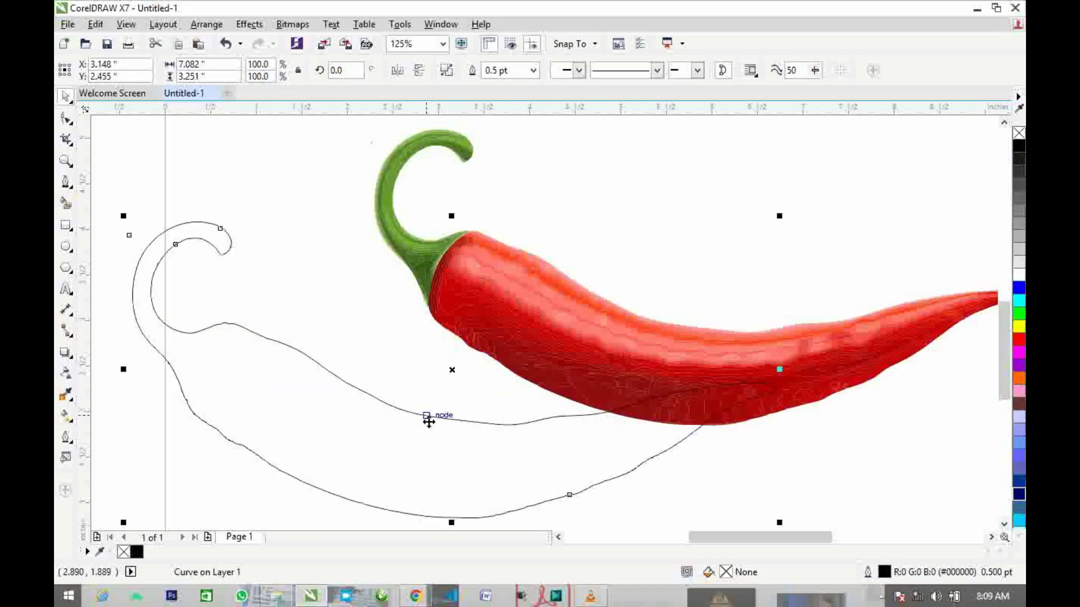
key("ctrl+z")
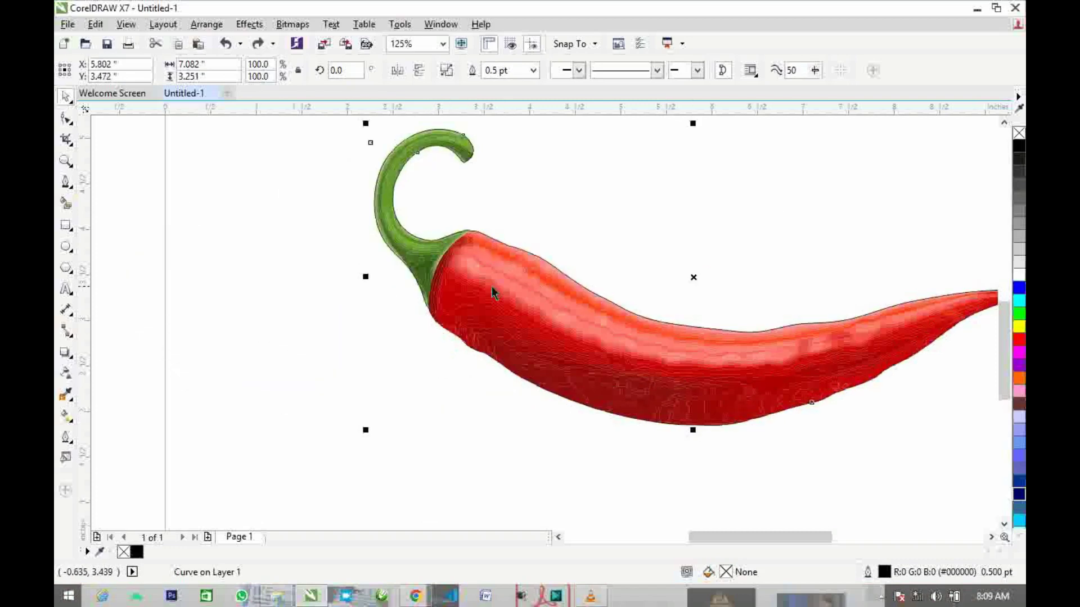
- With the Pen tool, start the divider above the stem junction and run nodes down the seam
left_click(66, 188)
left_click(105, 246)
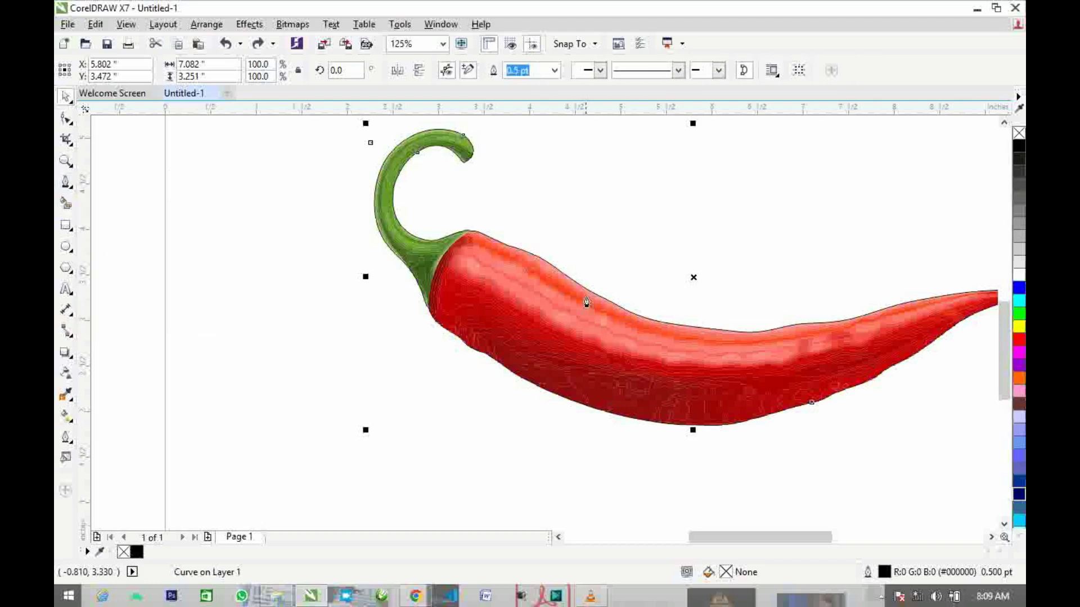
scroll(449, 266, "up", 4)
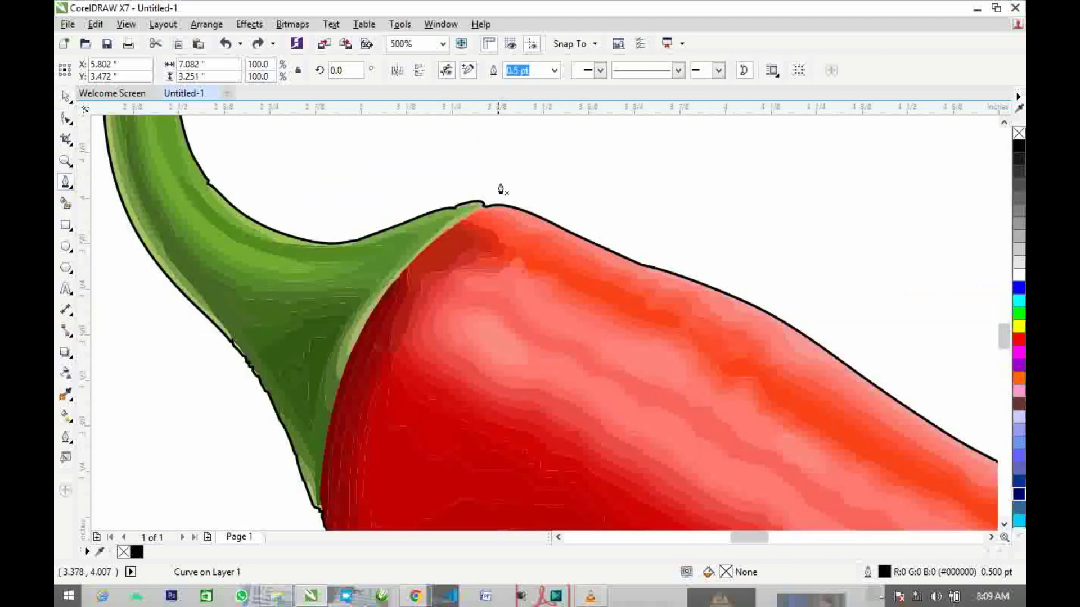
left_click(505, 139)
scroll(475, 222, "up", 2)
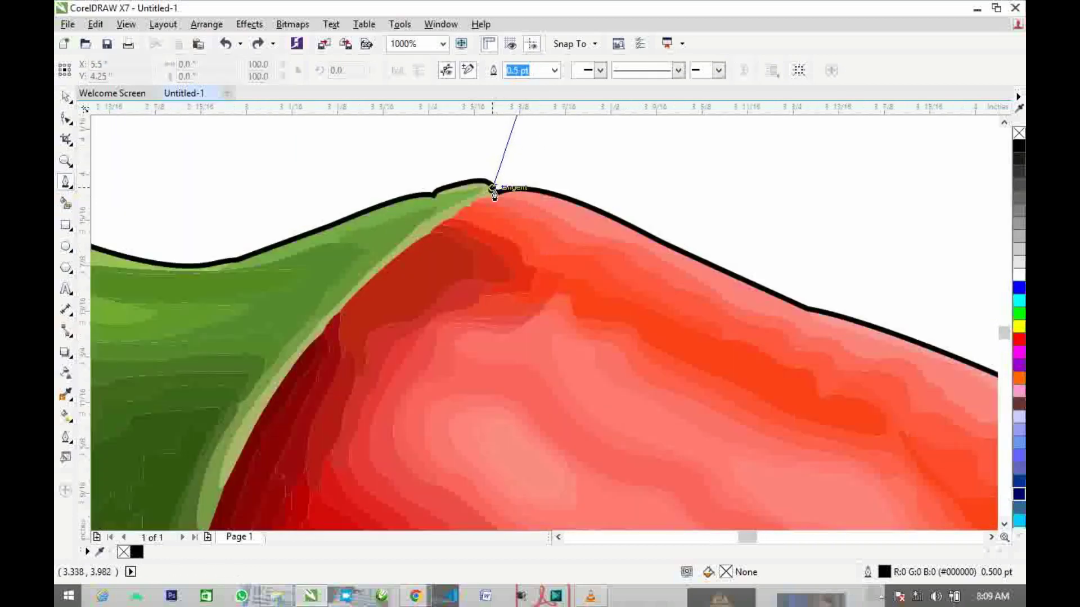
left_click(494, 192)
left_click(386, 262)
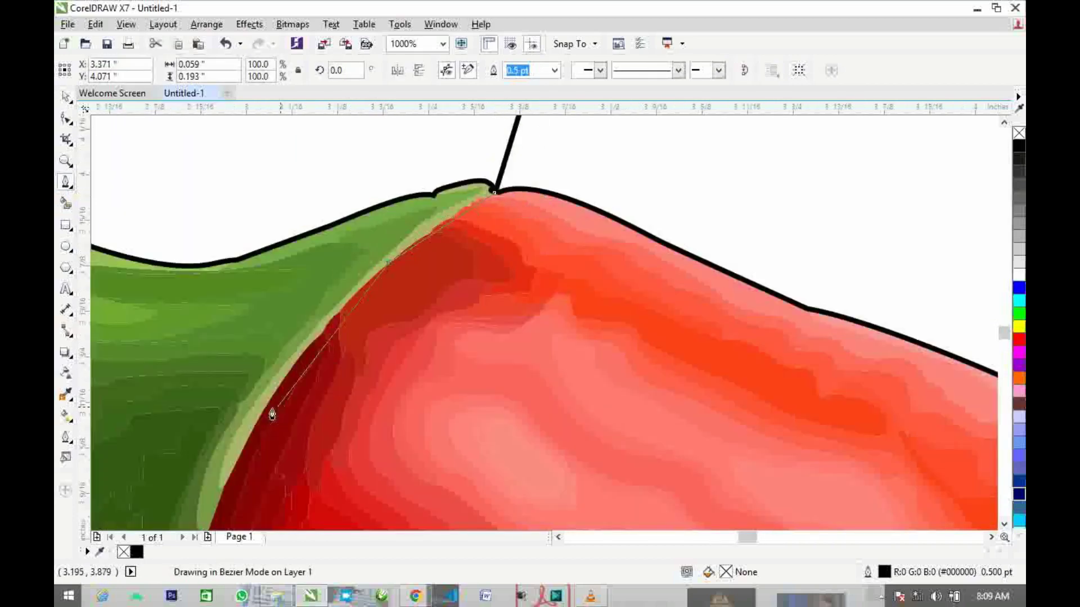
left_click(315, 338)
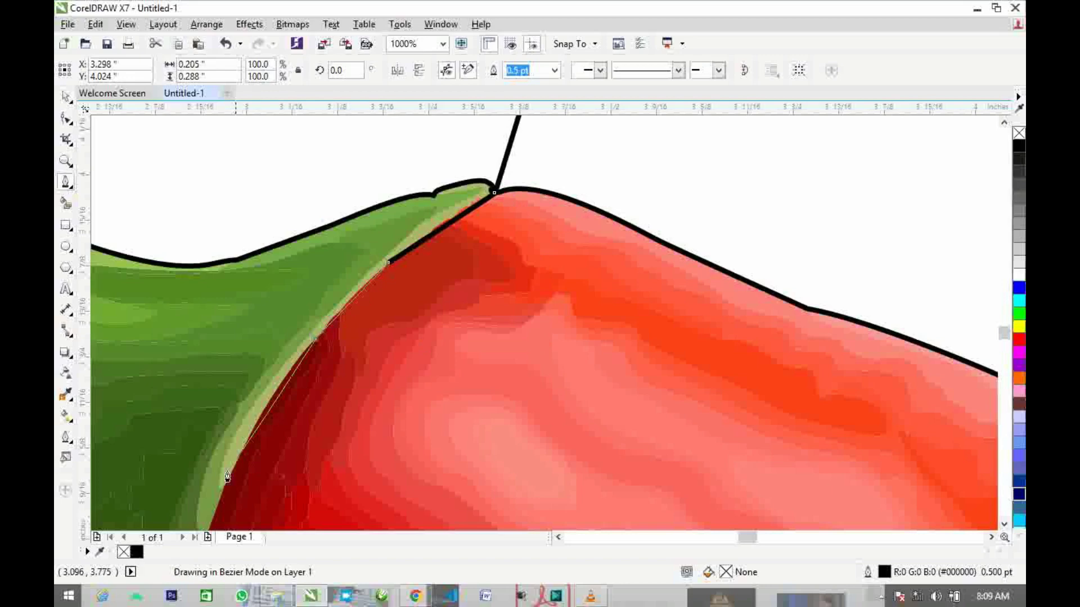
left_click(244, 438)
left_click(217, 505)
- Continue the divider along the green-red seam past the lower edge and finish the curve
scroll(219, 503, "down", 4)
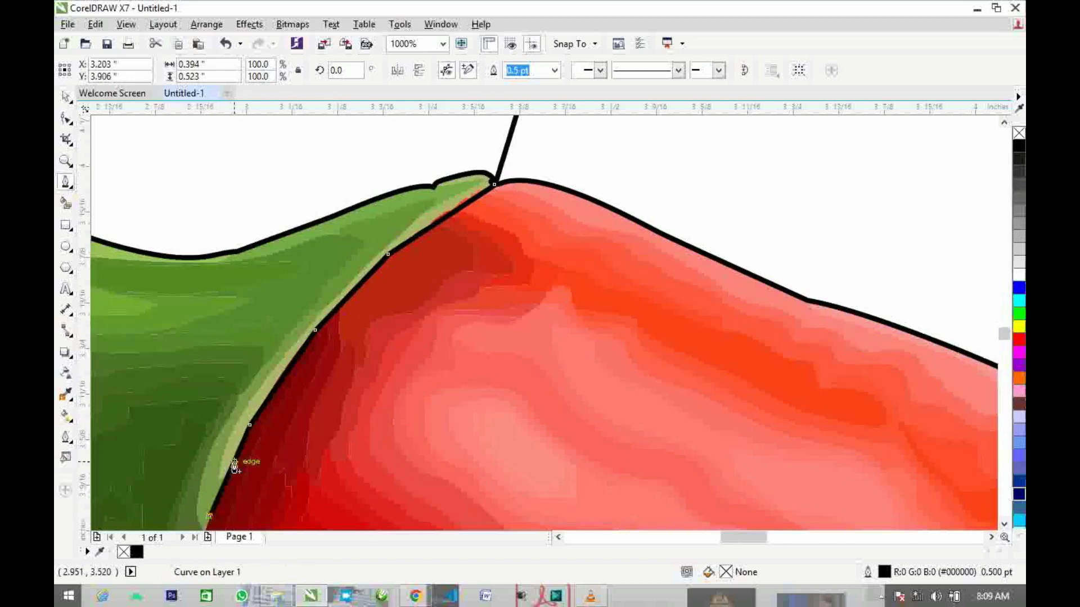
scroll(222, 500, "up", 4)
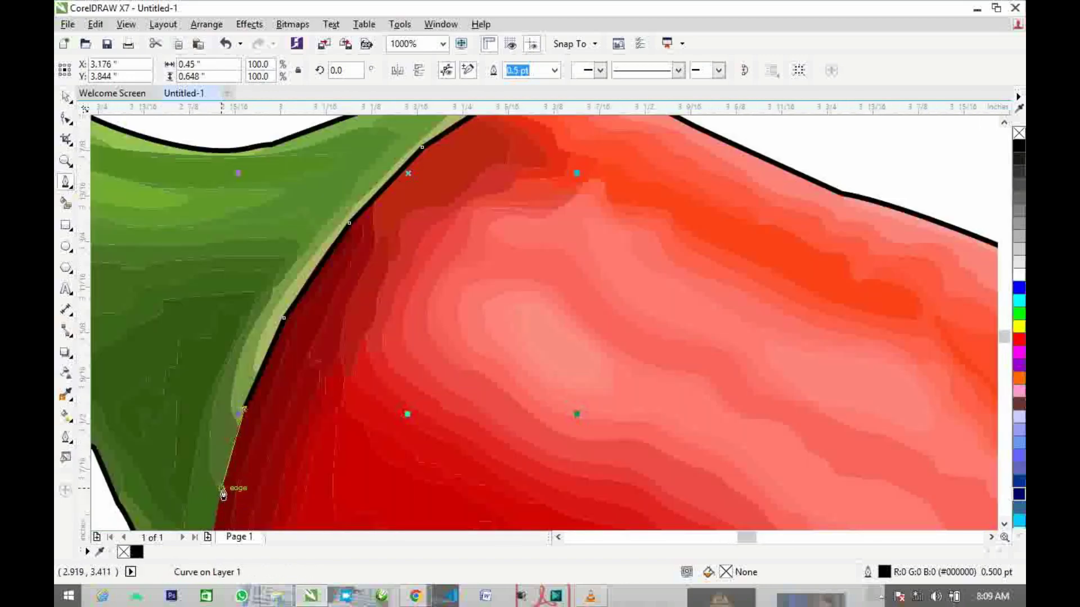
scroll(224, 507, "down", 6)
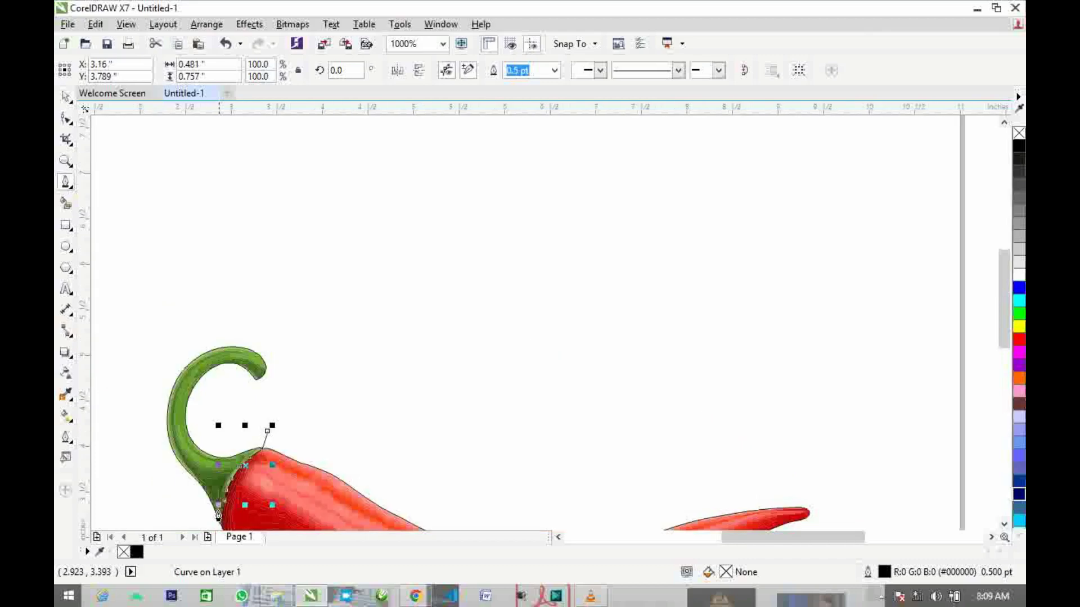
left_click(1003, 525)
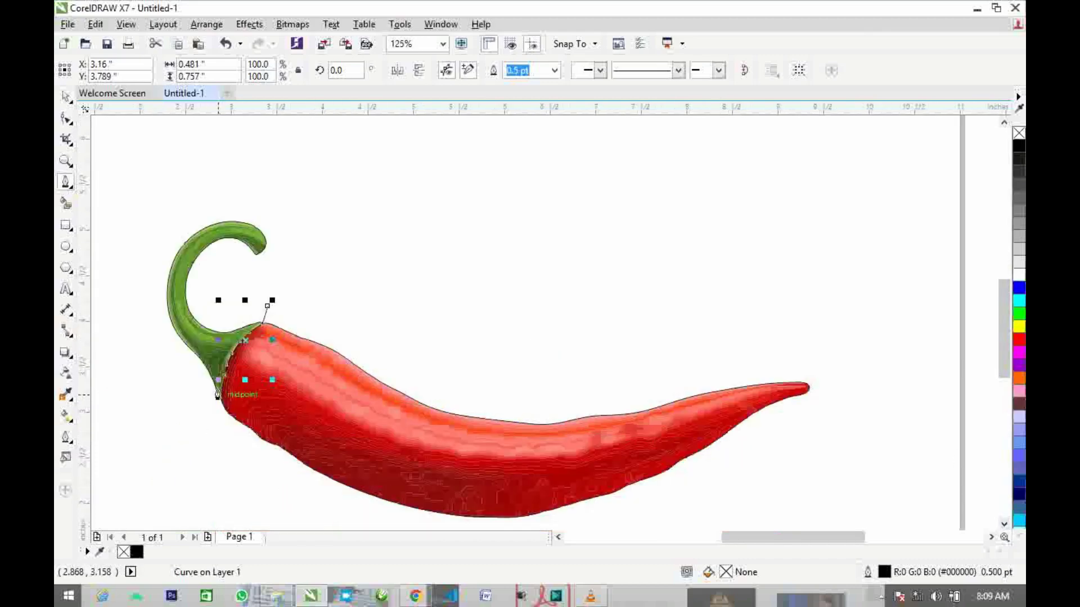
scroll(225, 394, "up", 6)
scroll(226, 393, "up", 2)
left_click(282, 343)
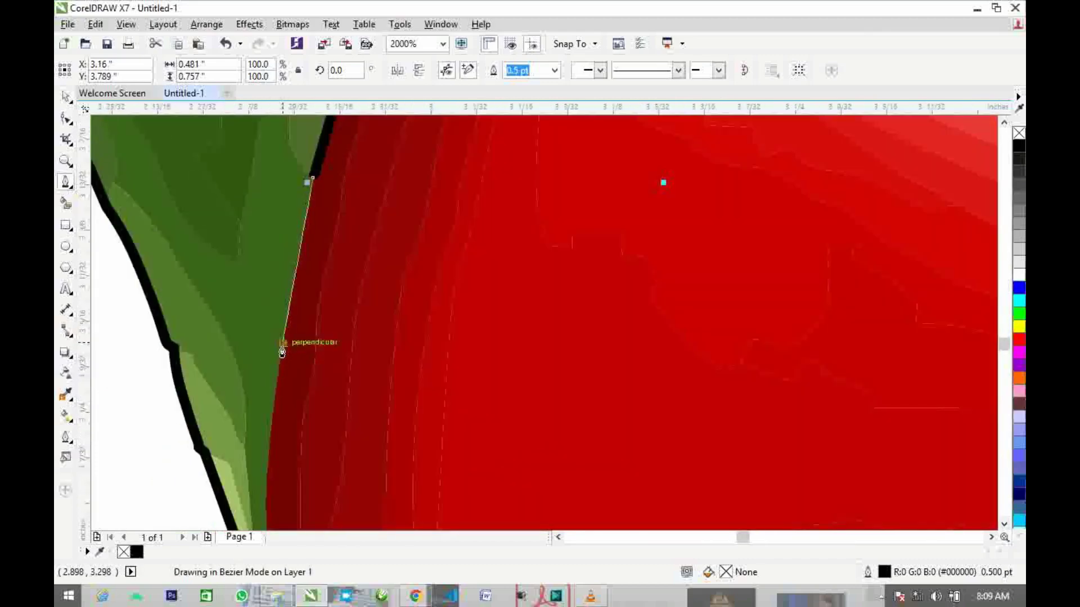
left_click(265, 503)
scroll(266, 509, "down", 2)
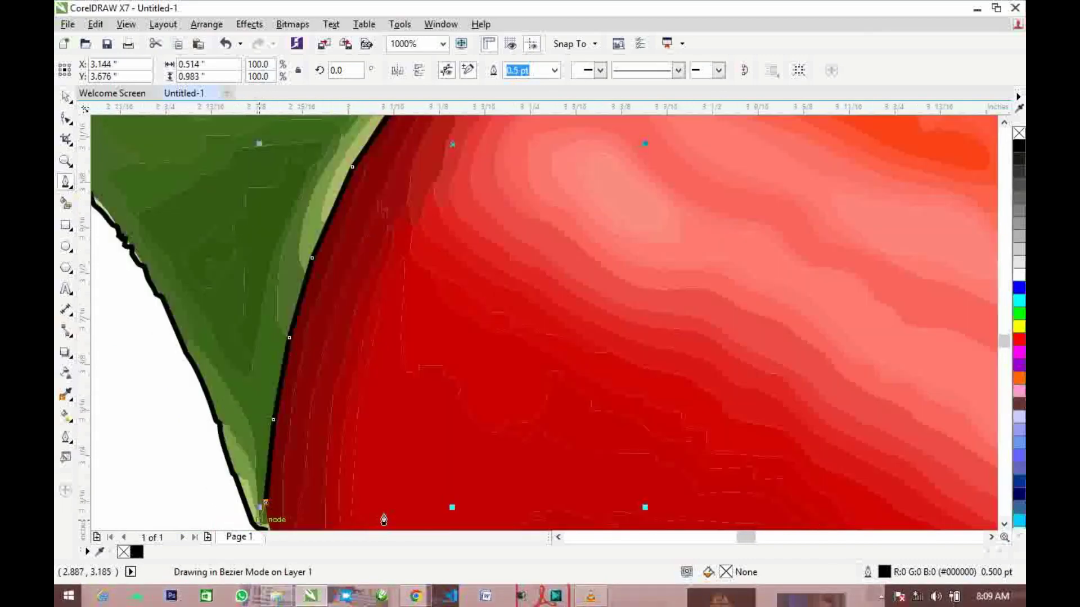
left_click(1004, 524)
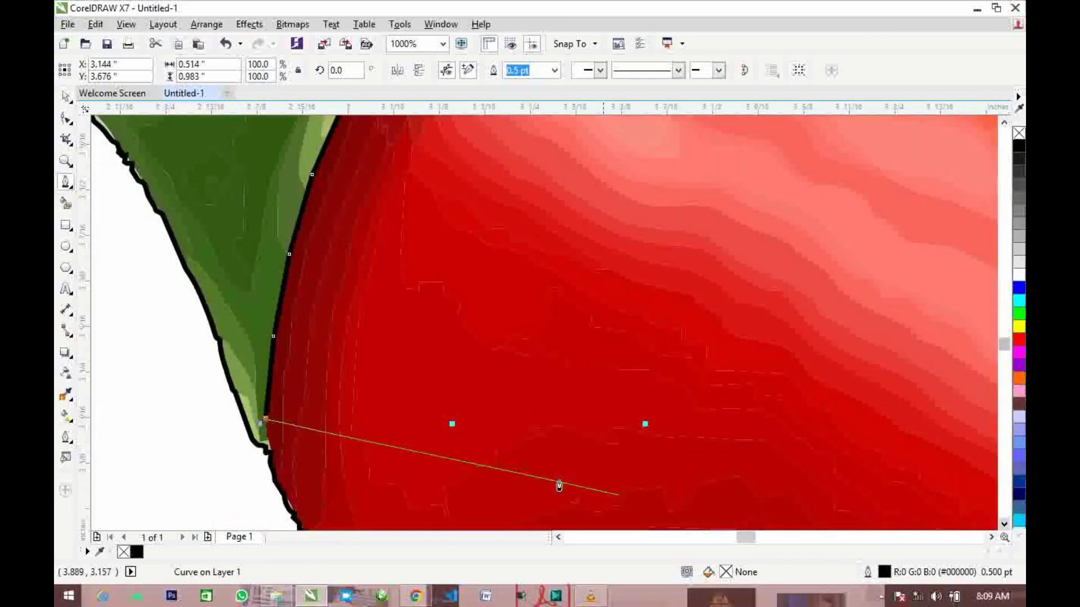
scroll(230, 475, "up", 2)
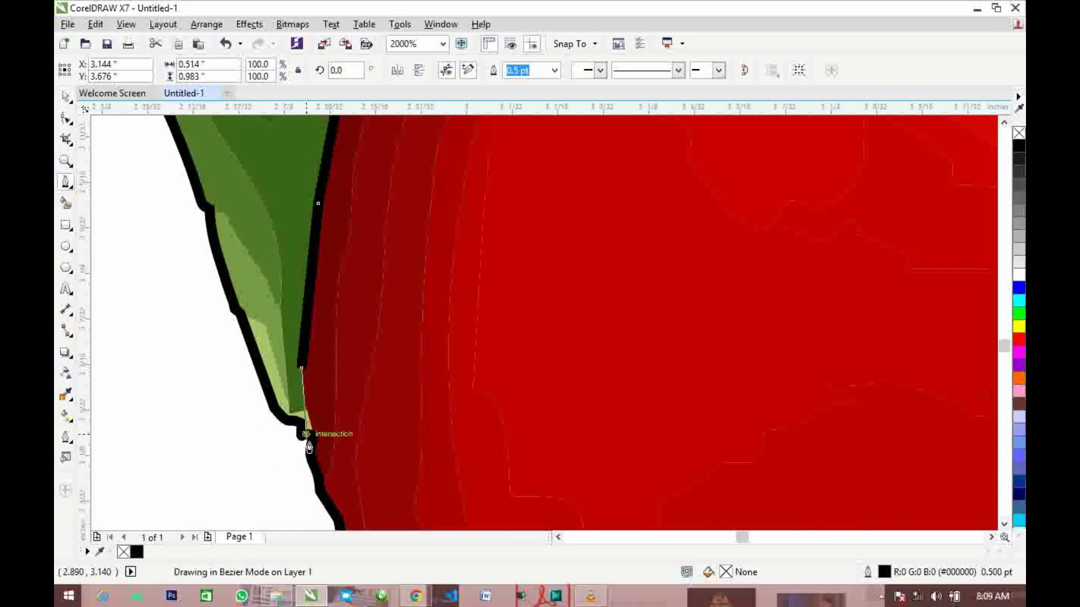
scroll(294, 468, "down", 6)
left_click(253, 482)
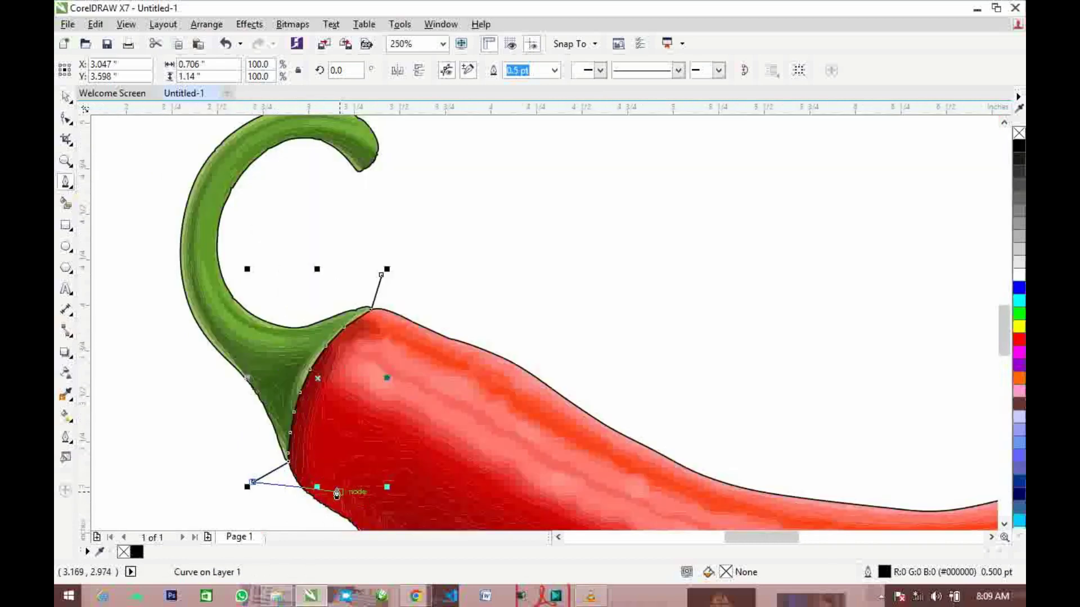
key("space")
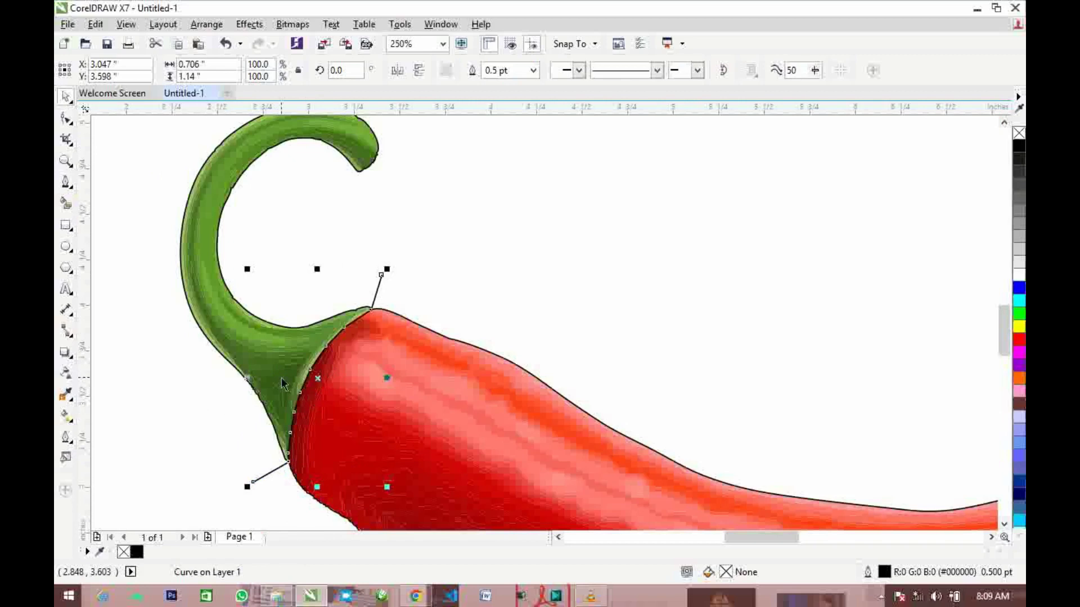
scroll(281, 383, "down", 2)
scroll(280, 376, "up", 2)
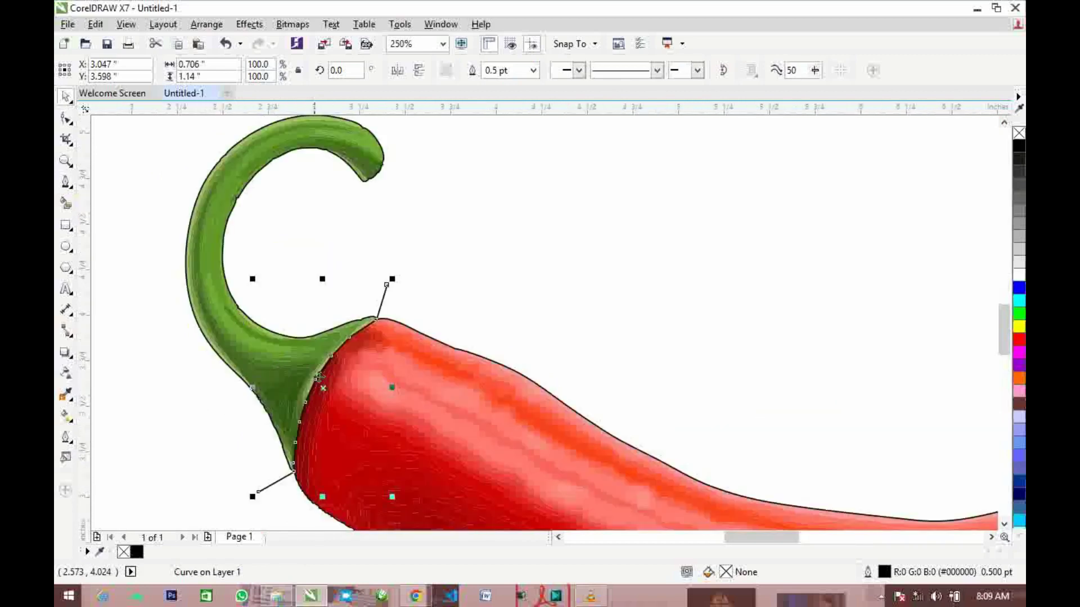
- Move the outline and divider aside, then delete the coloured traced pepper pieces
left_click(235, 307, "shift")
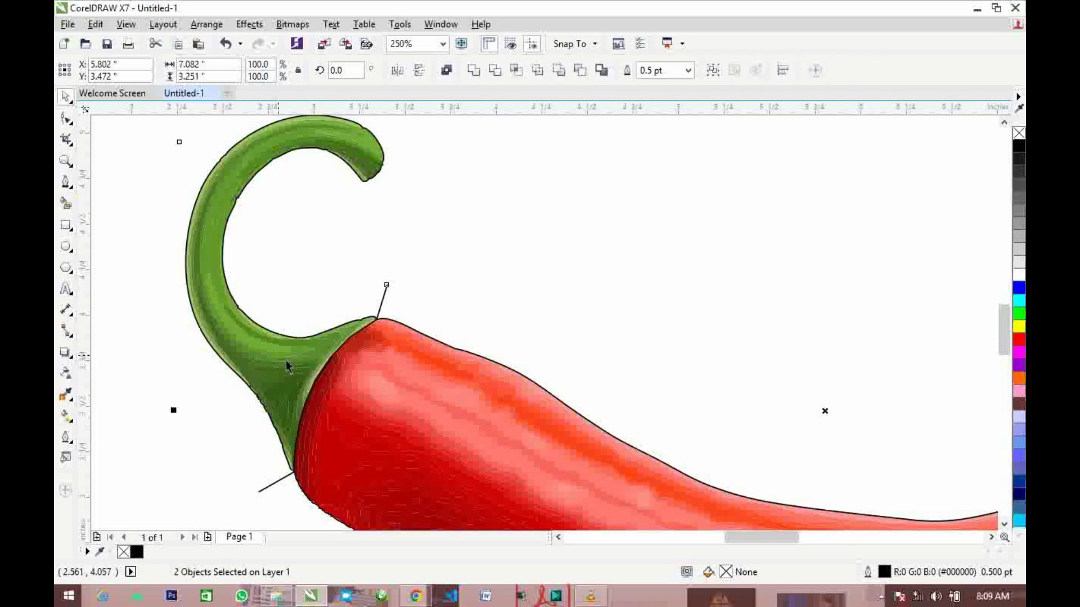
scroll(502, 408, "down", 4)
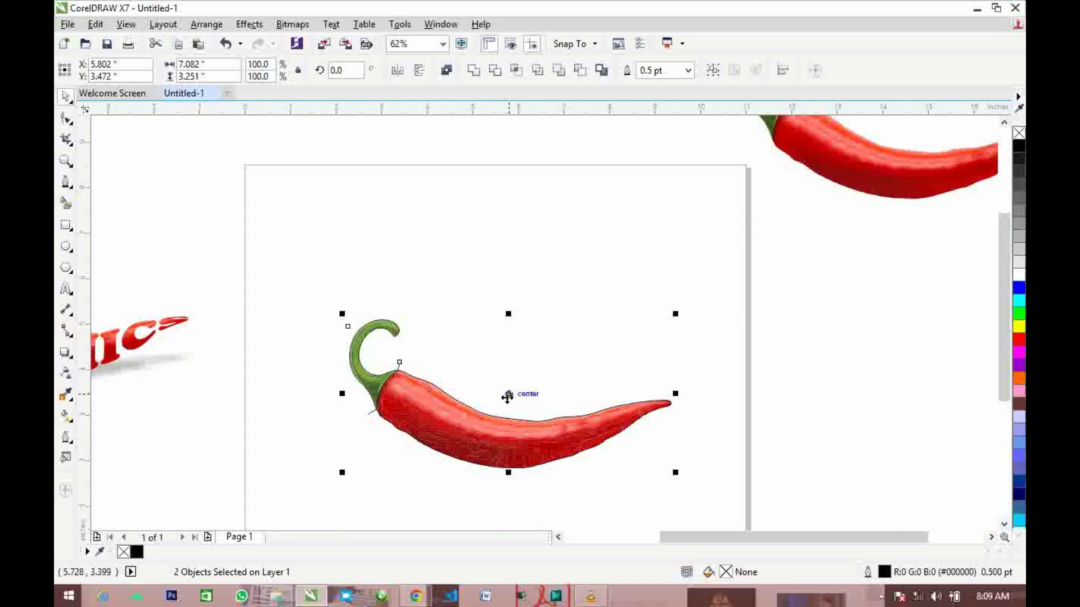
left_click_drag(507, 397, 536, 264)
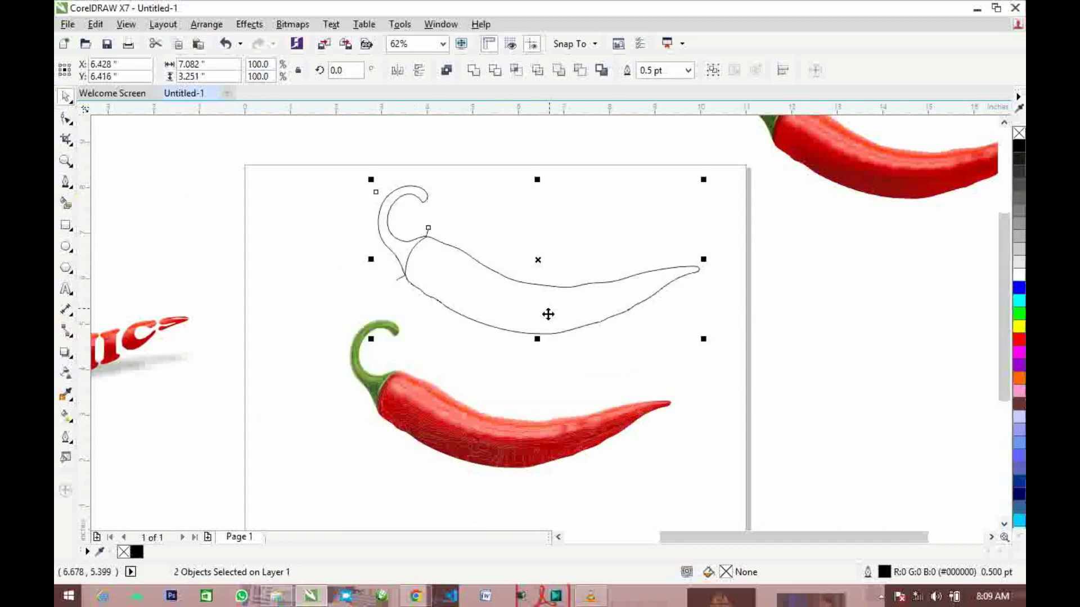
left_click_drag(286, 311, 732, 513)
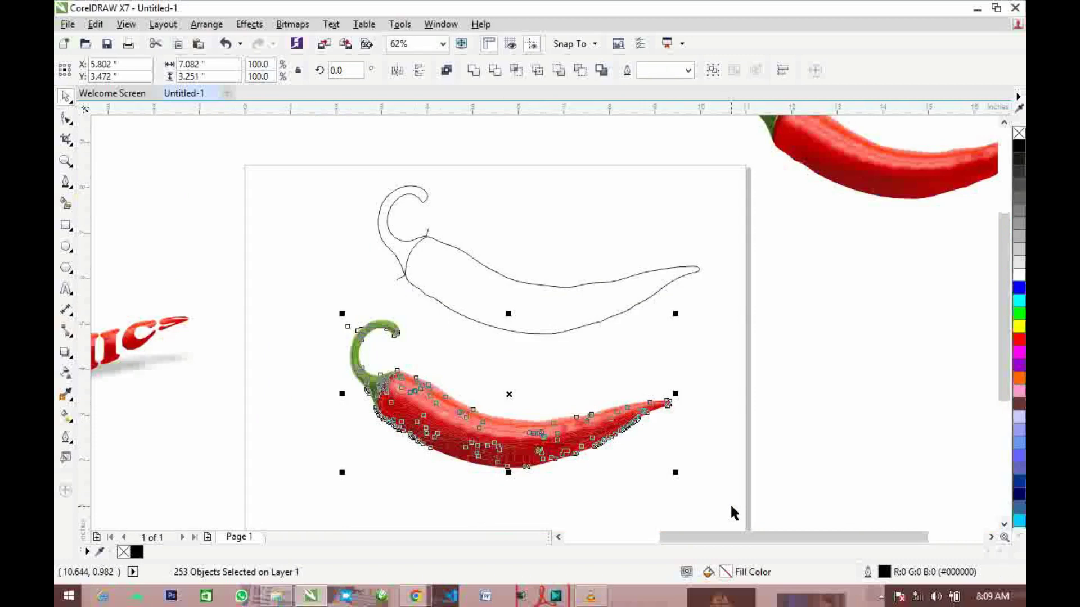
key("Delete")
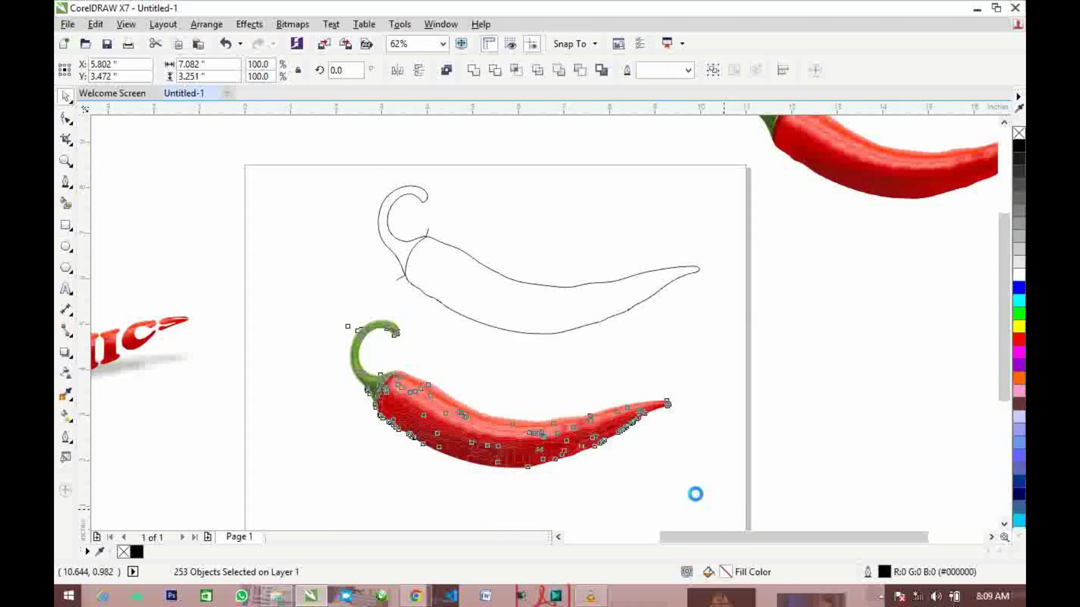
- Move the pepper outline and its divider back down onto the page
left_click(463, 286)
left_click_drag(463, 287, 447, 405)
left_click(319, 301)
key("ctrl+z")
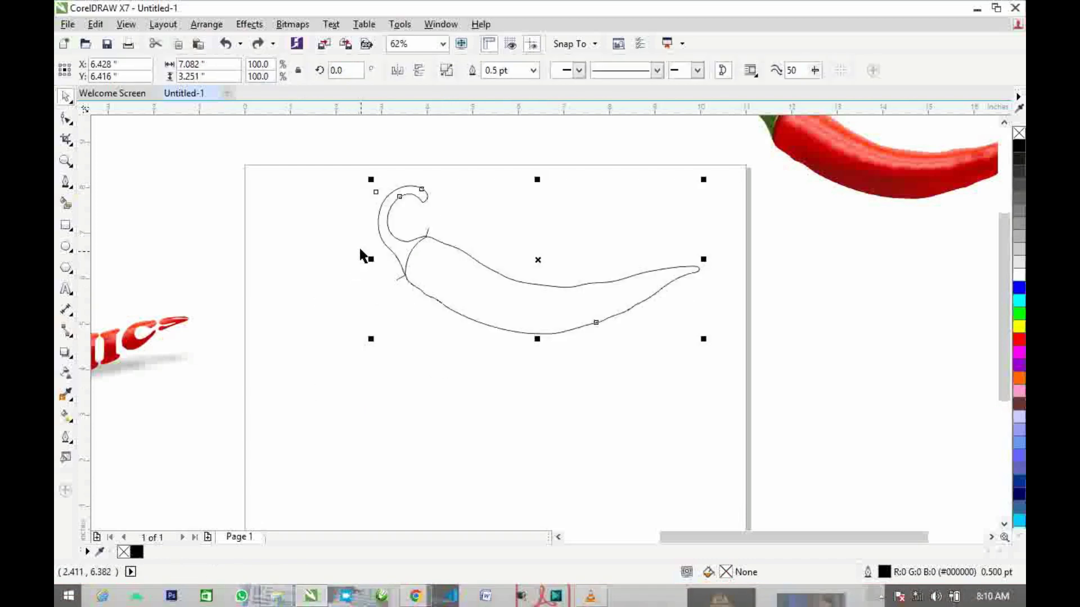
left_click_drag(306, 137, 709, 428)
left_click_drag(471, 293, 437, 404)
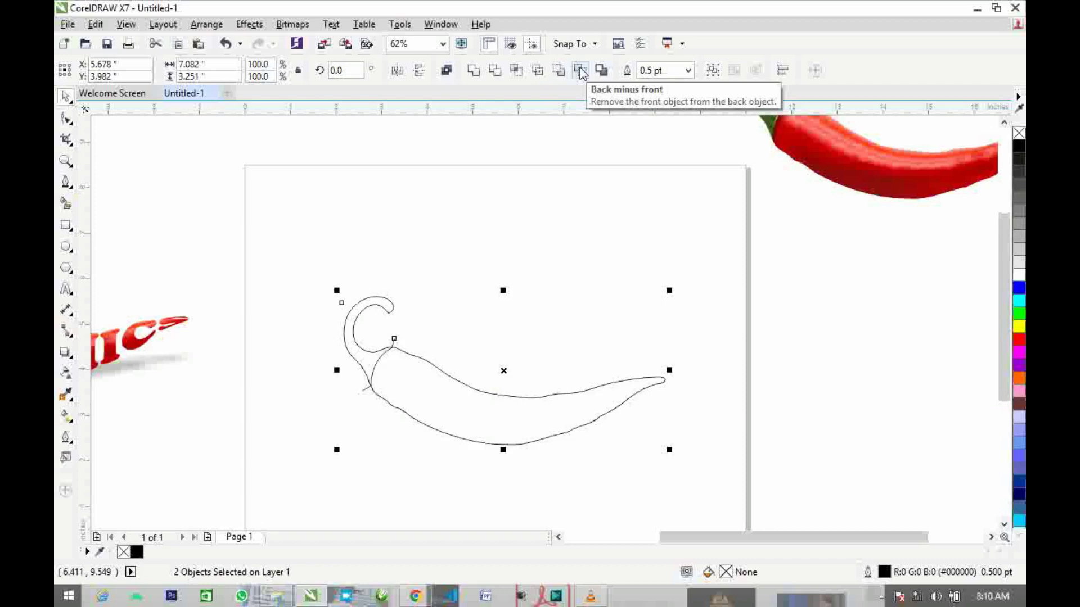
- Trim the divider out of the pepper outline with Back minus front
scroll(396, 351, "up", 4)
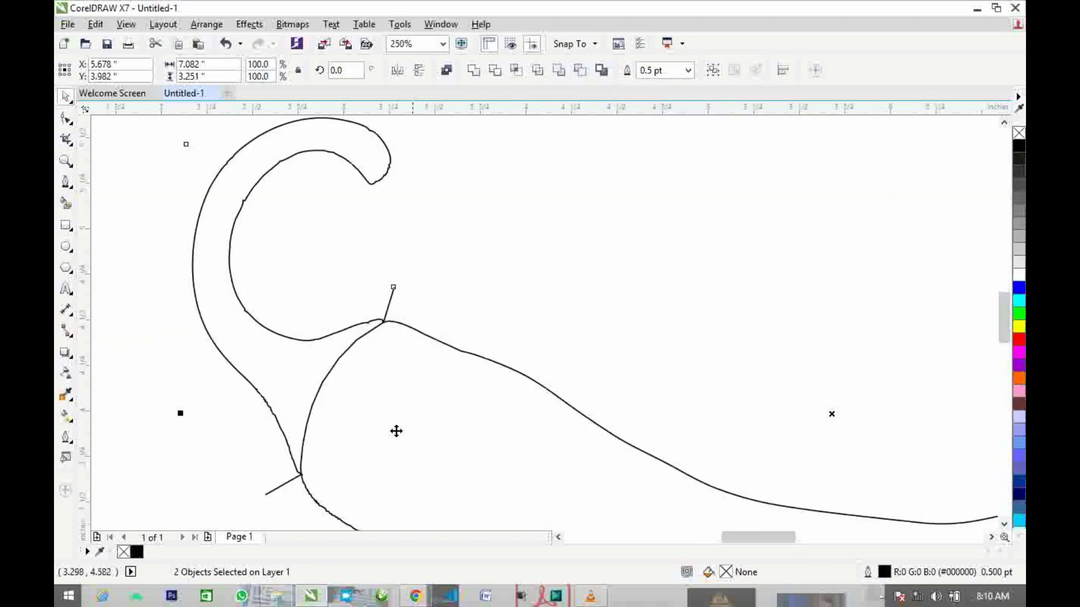
scroll(337, 427, "down", 4)
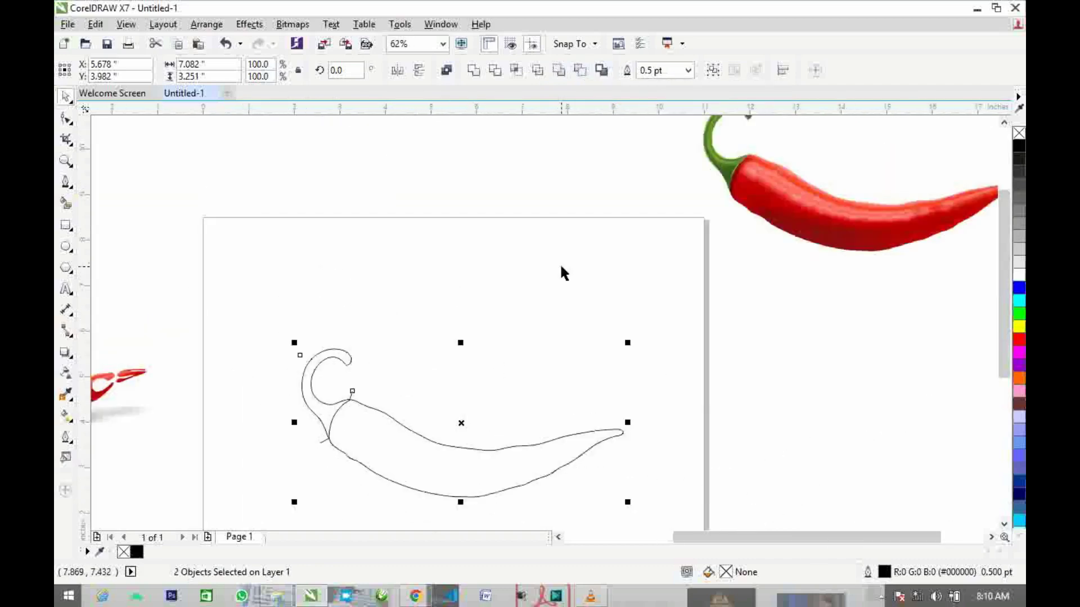
left_click(582, 69)
left_click(484, 392)
scroll(355, 443, "up", 2)
left_click(356, 443)
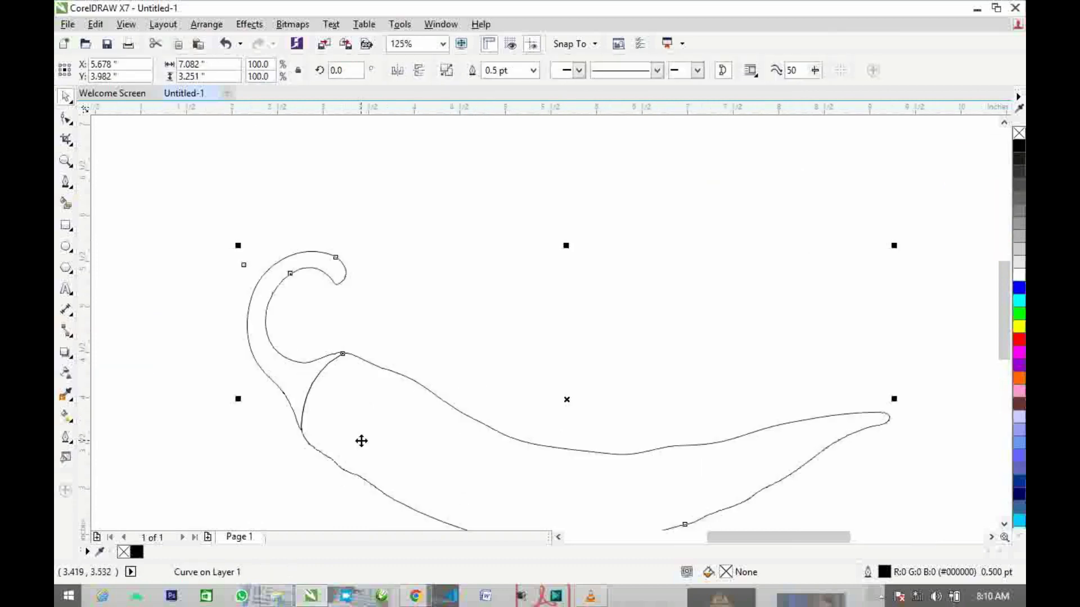
left_click_drag(361, 441, 367, 393)
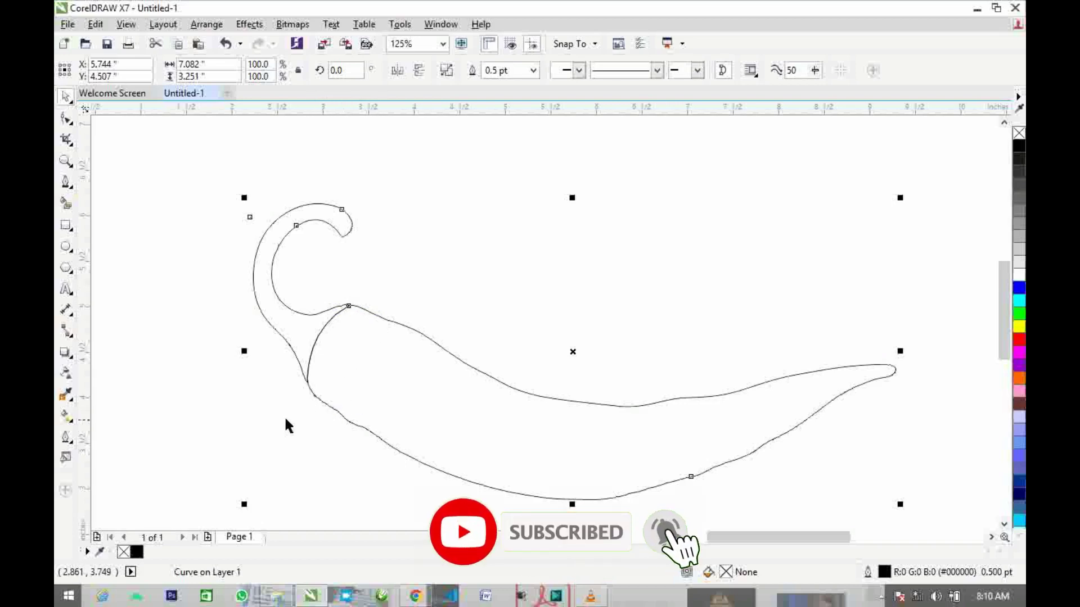
- Break the curve apart into stem and 6.457 × 2.135-inch body, check it, then undo the move
left_click(205, 410)
left_click(358, 363)
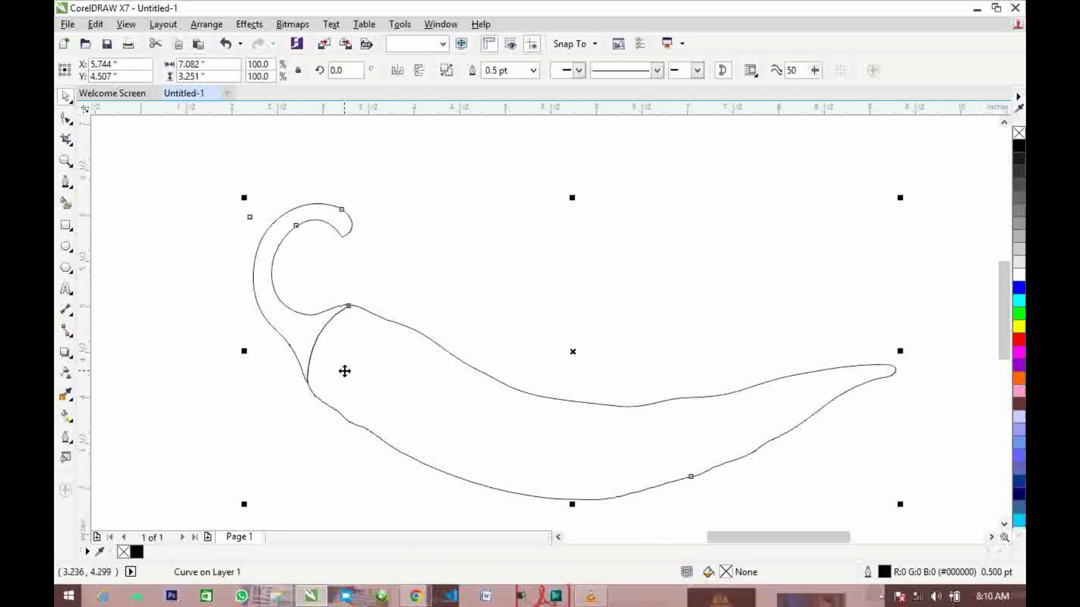
key("ctrl+a")
left_click(223, 376)
left_click_drag(354, 371, 447, 378)
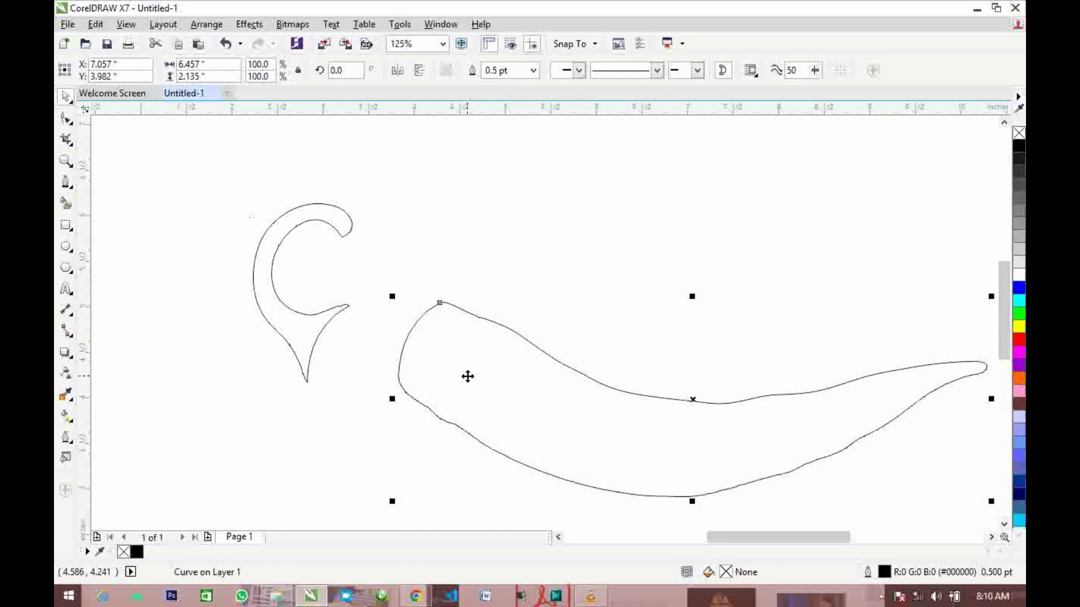
key("ctrl+z")
- Type GRAPHICS below the pepper outline and set it in Cooper Black
left_click(241, 397)
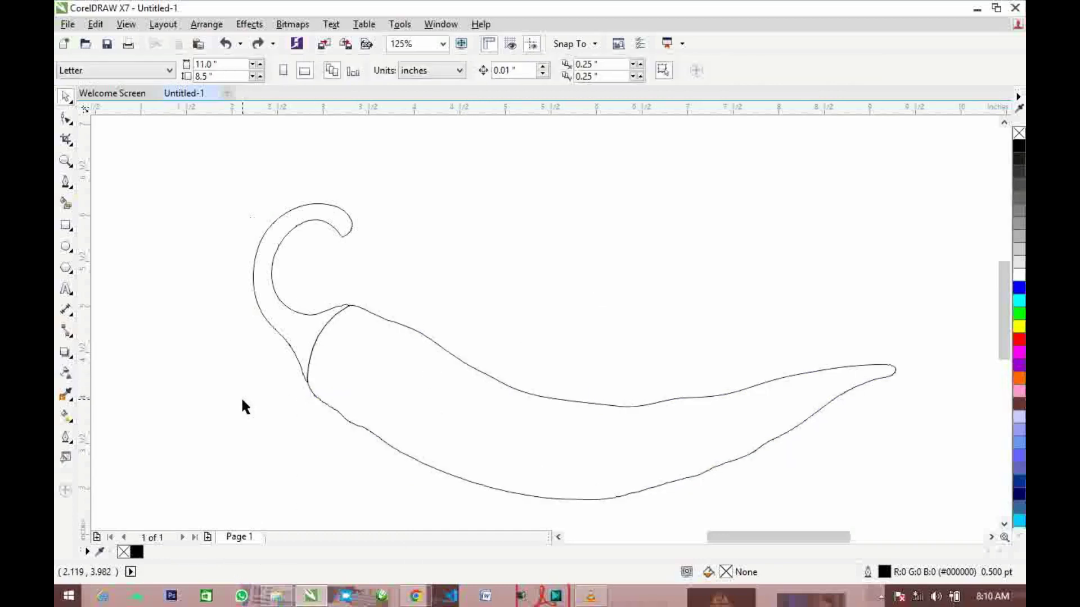
scroll(312, 471, "down", 2)
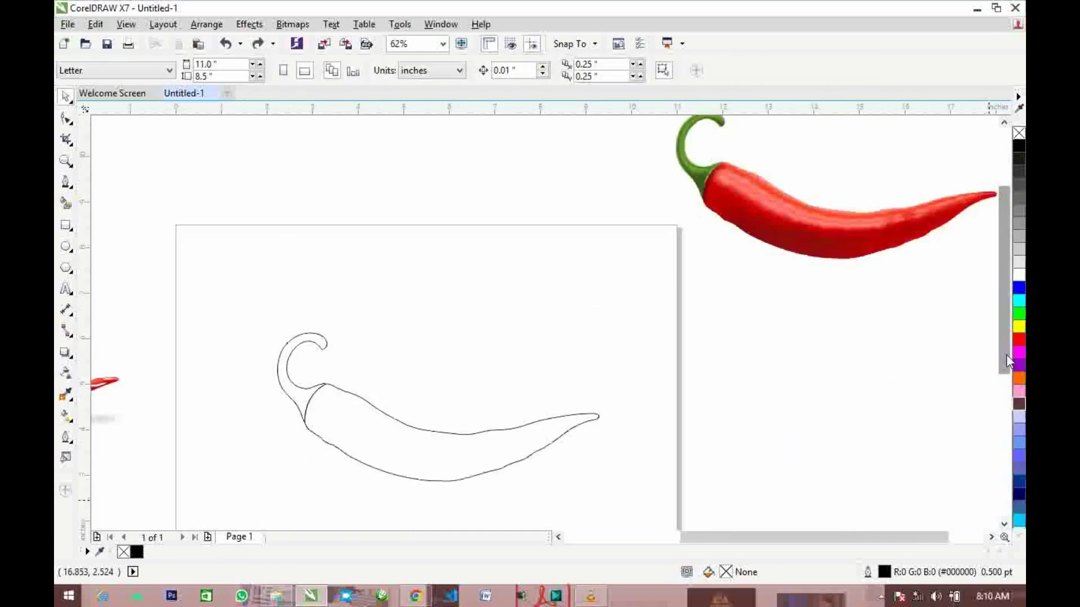
left_click_drag(1006, 354, 1007, 402)
left_click(66, 289)
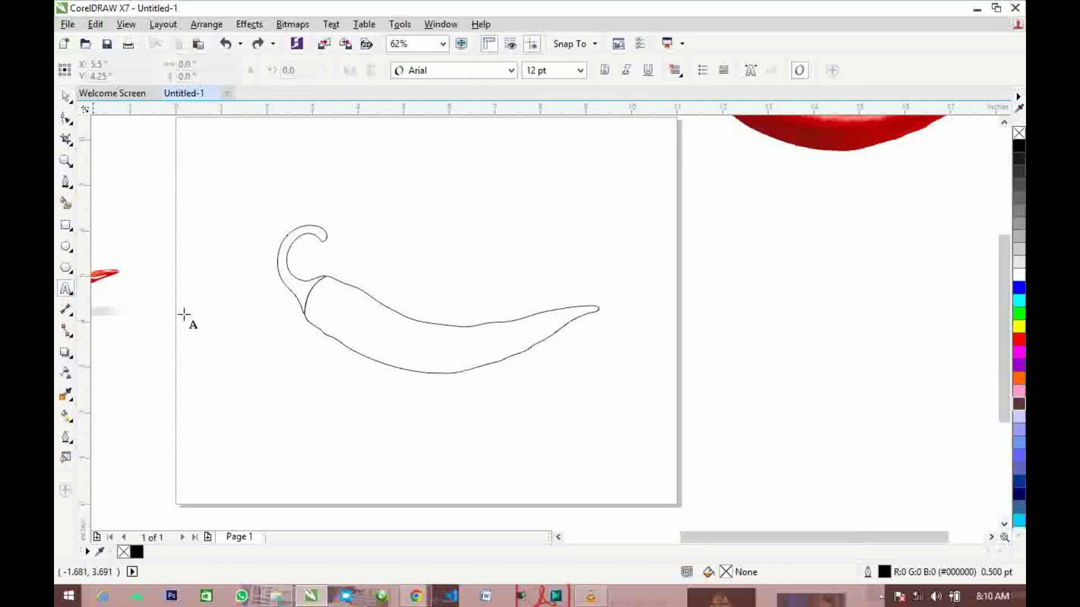
left_click(300, 405)
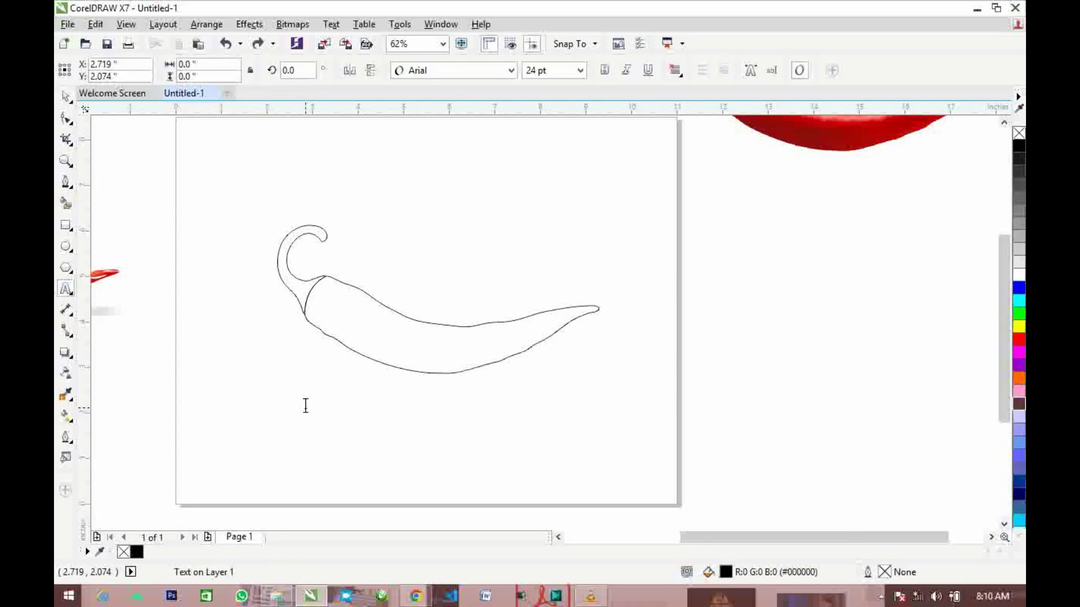
type("GRAPHICS")
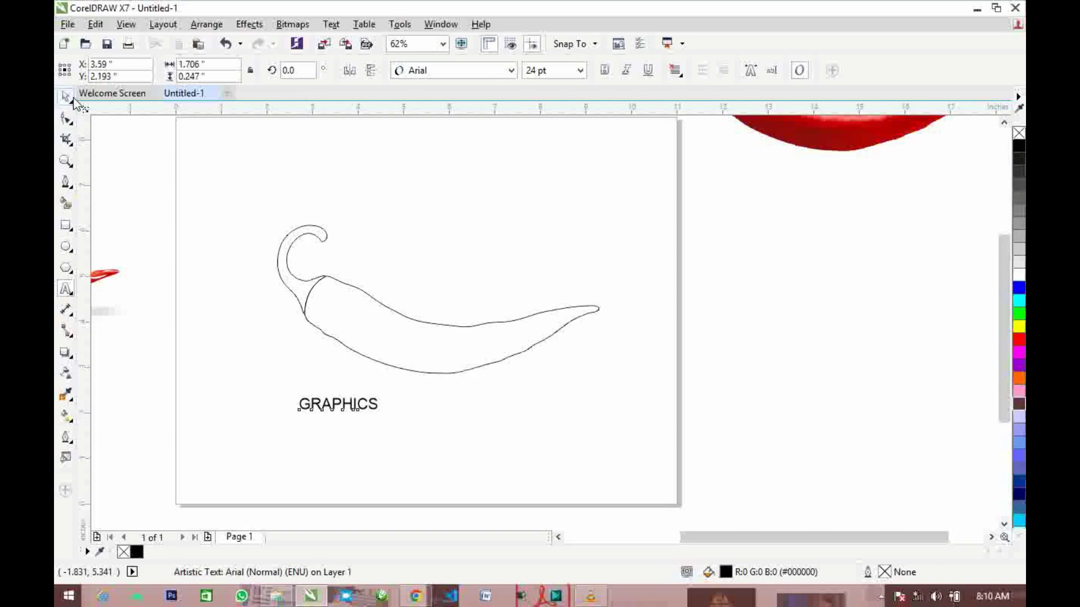
left_click(66, 97)
left_click(471, 72)
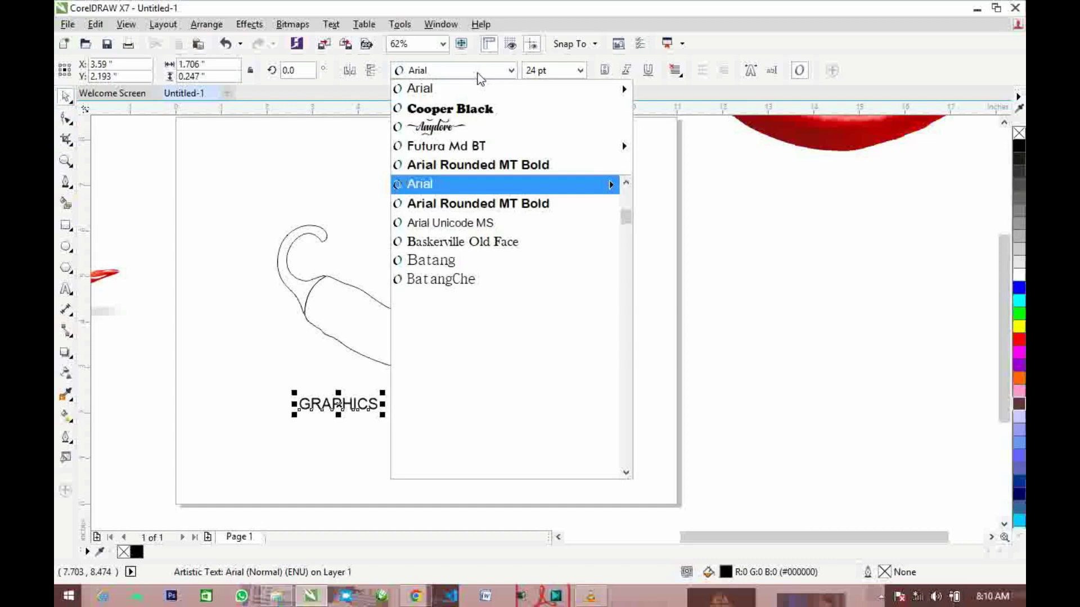
left_click(483, 107)
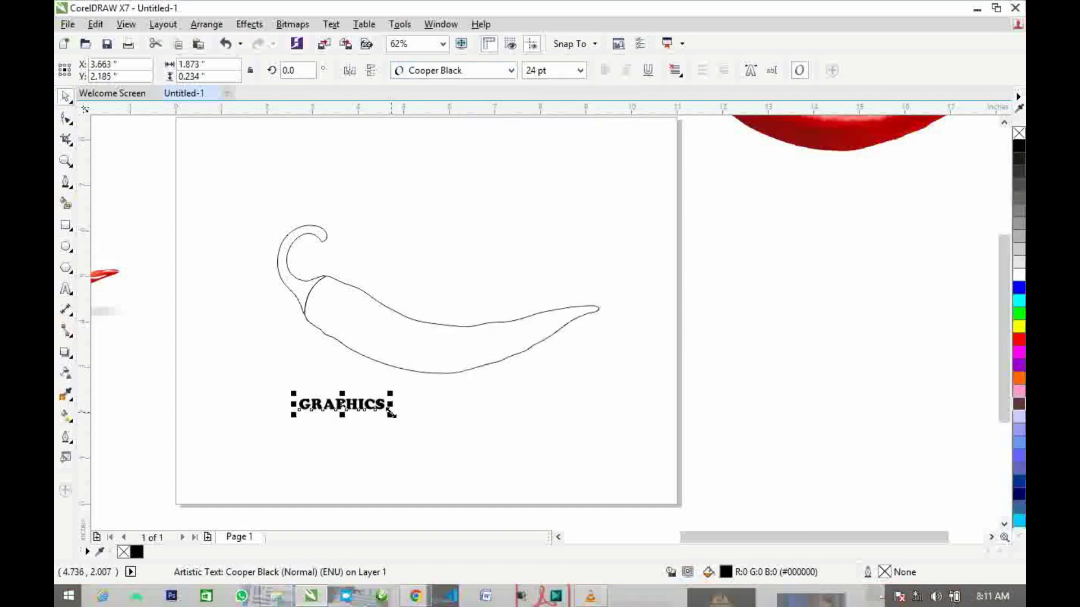
- Enlarge GRAPHICS to 81.501 pt and place it just below the pepper outline
left_click_drag(388, 415, 574, 526)
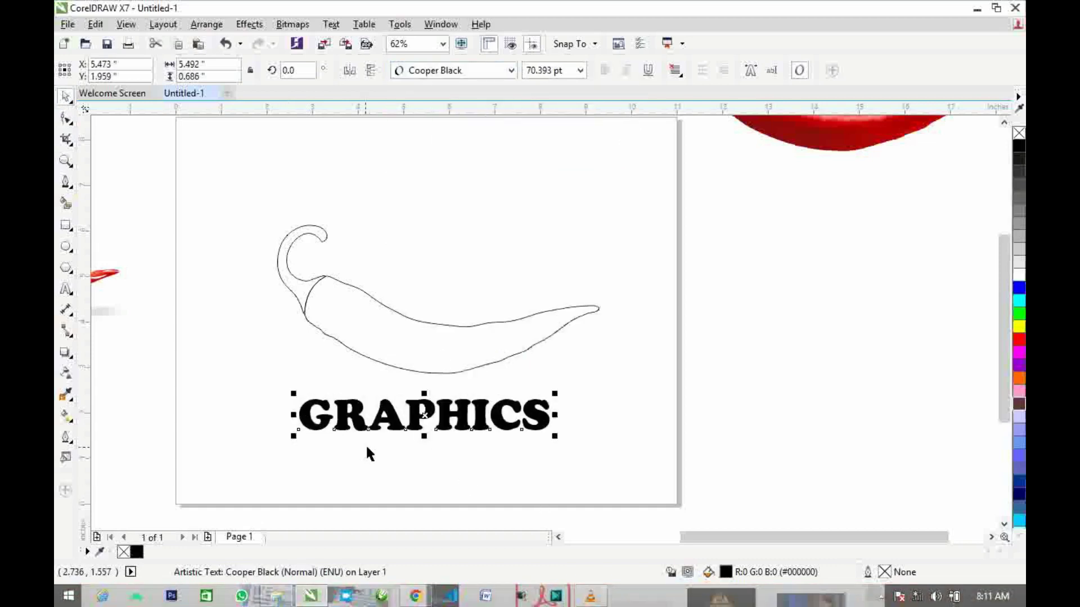
scroll(368, 450, "up", 2)
scroll(406, 387, "down", 2)
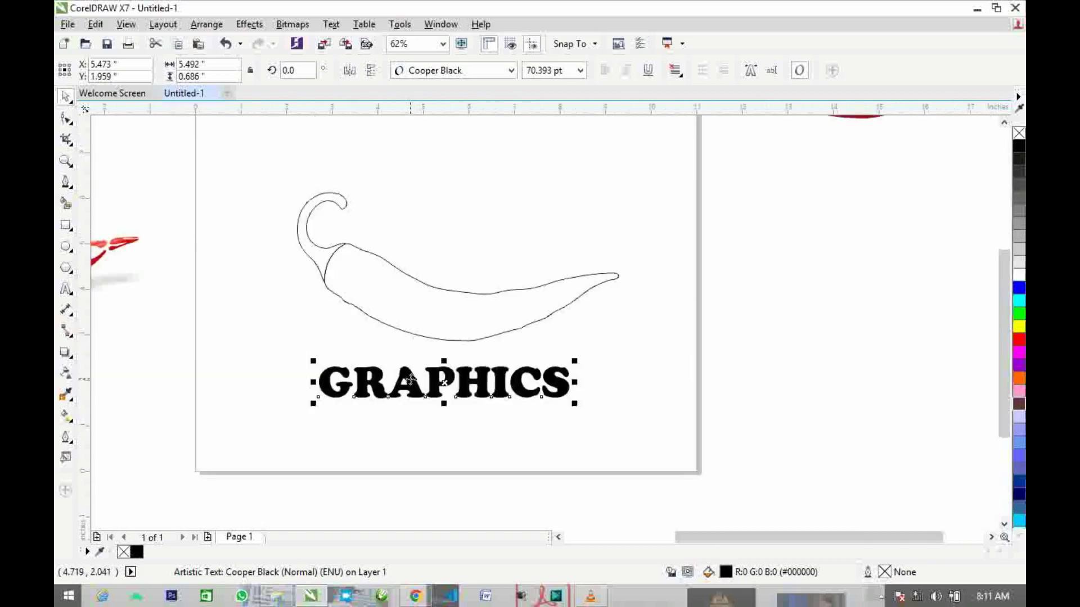
left_click_drag(411, 380, 415, 272)
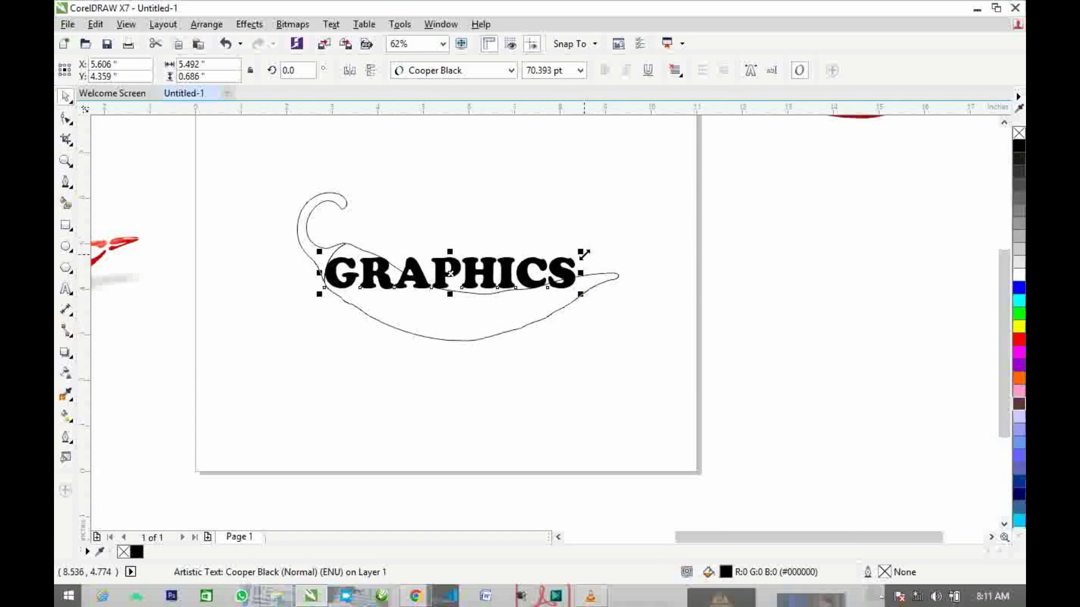
left_click_drag(581, 249, 620, 233)
scroll(307, 265, "up", 3)
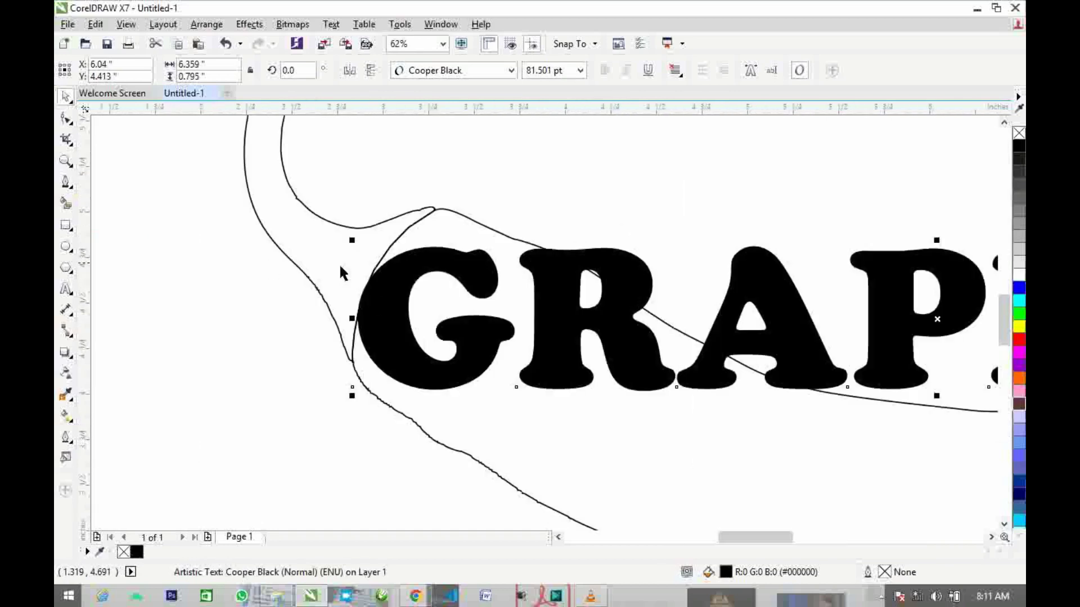
scroll(366, 313, "down", 4)
scroll(532, 328, "down", 2)
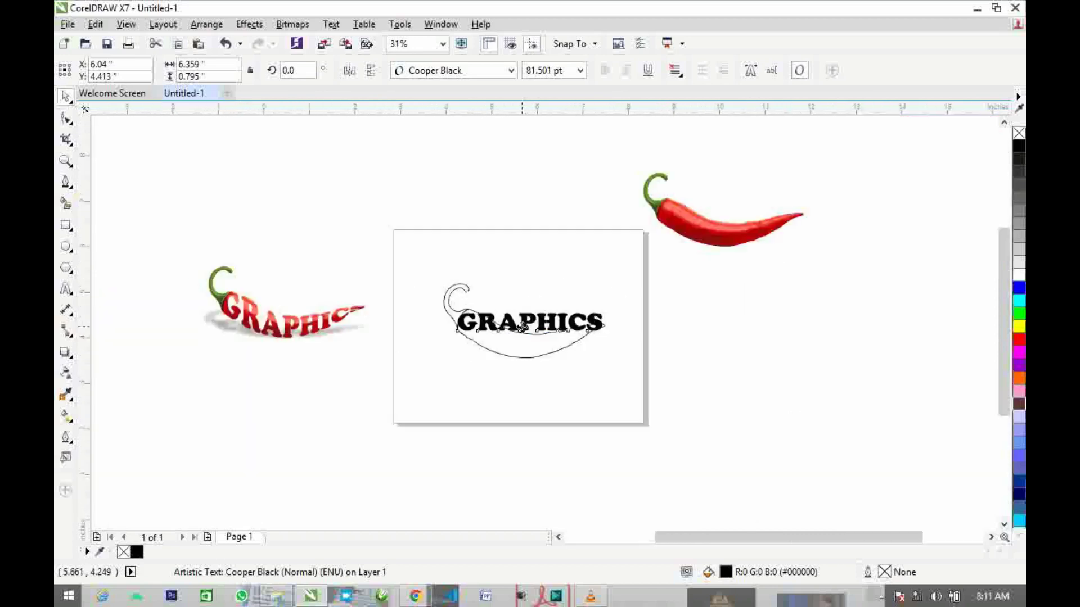
scroll(529, 324, "up", 2)
left_click_drag(529, 326, 527, 426)
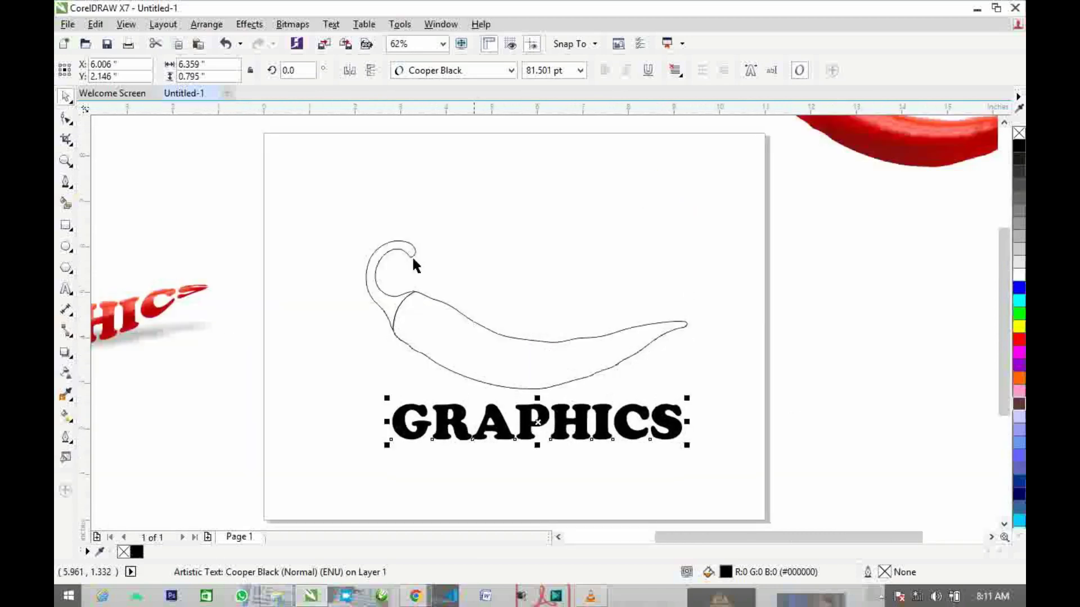
- Warp GRAPHICS with an envelope created from the pepper outline, keeping Vertical mapping
left_click(249, 24)
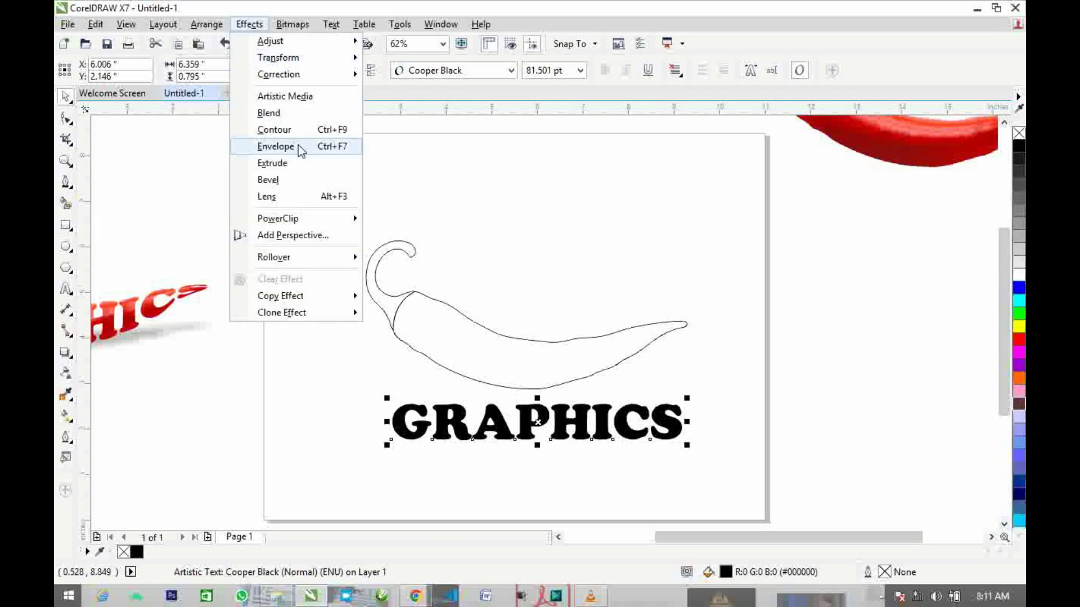
left_click(332, 150)
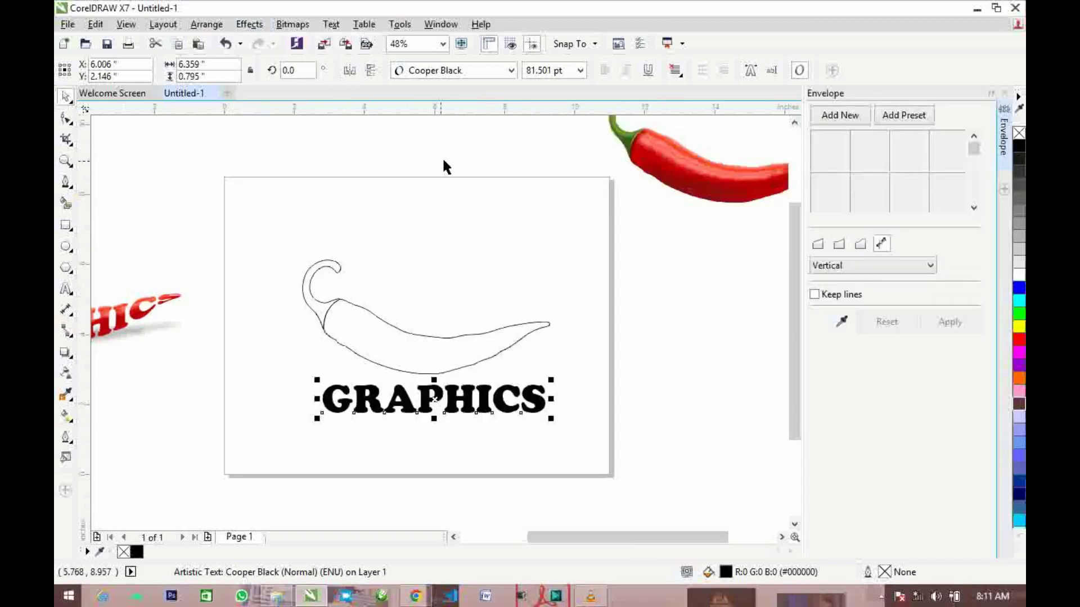
left_click(842, 323)
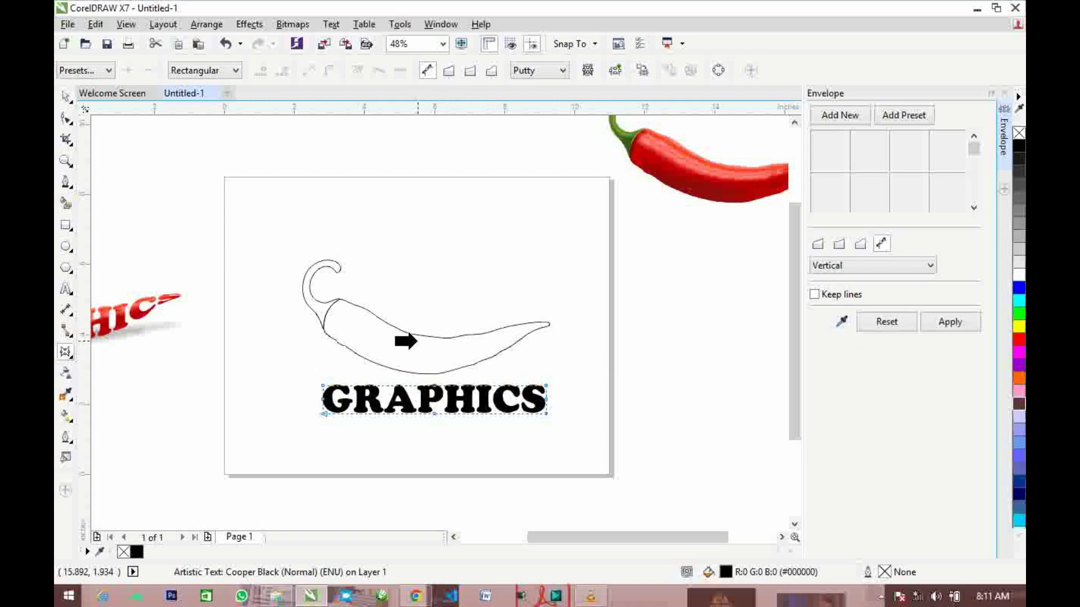
left_click(384, 340)
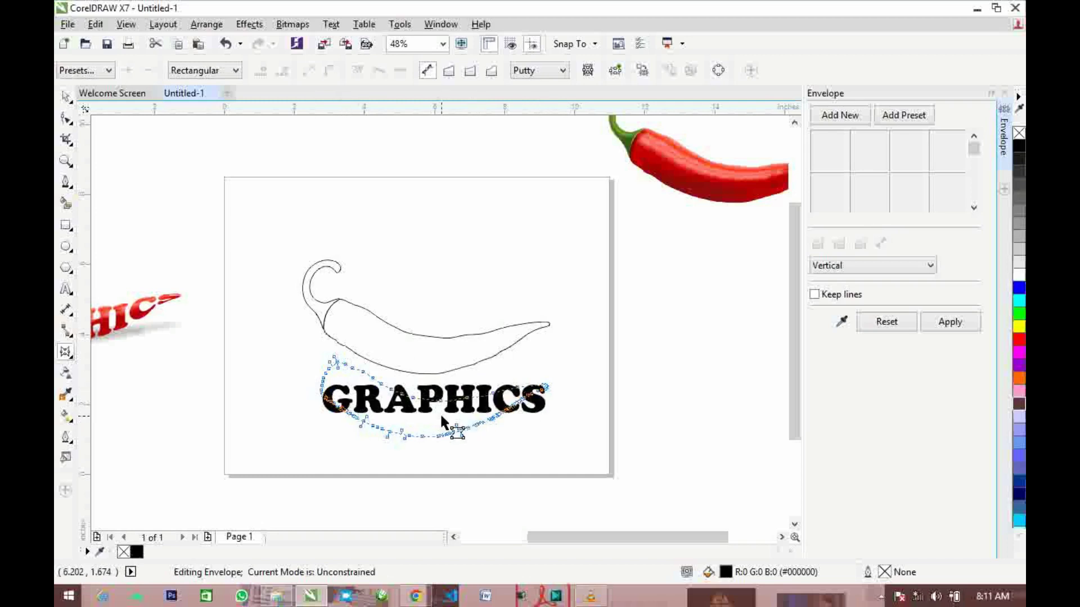
left_click(950, 322)
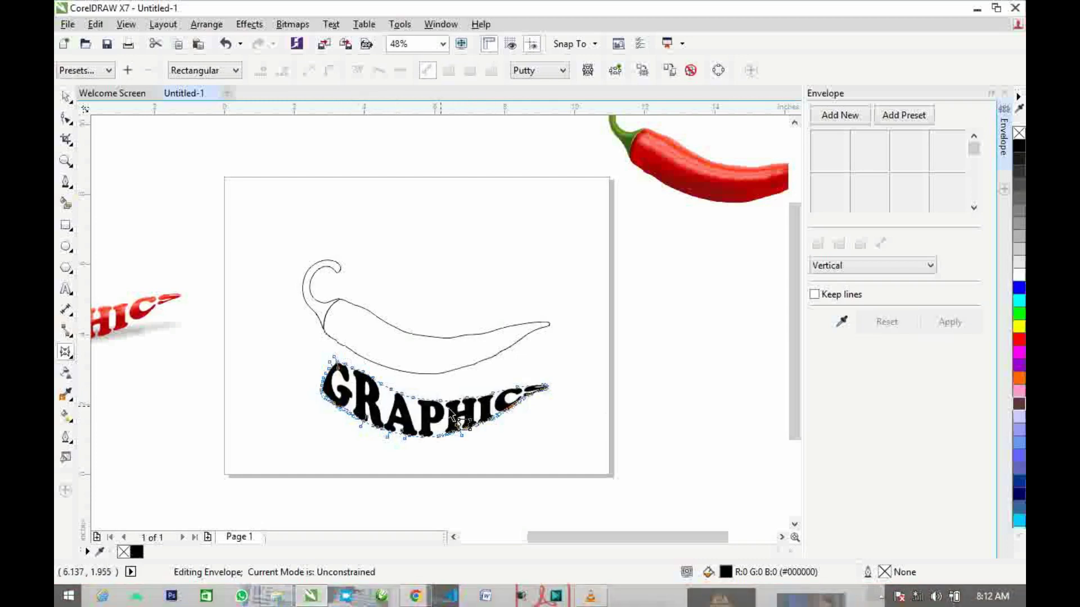
left_click(875, 267)
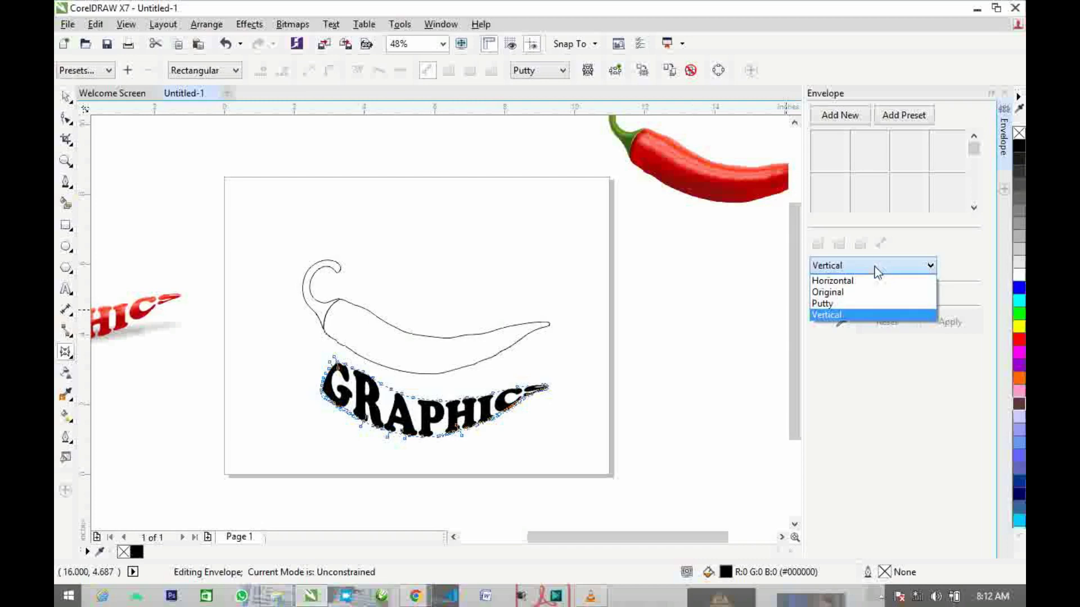
left_click(850, 317)
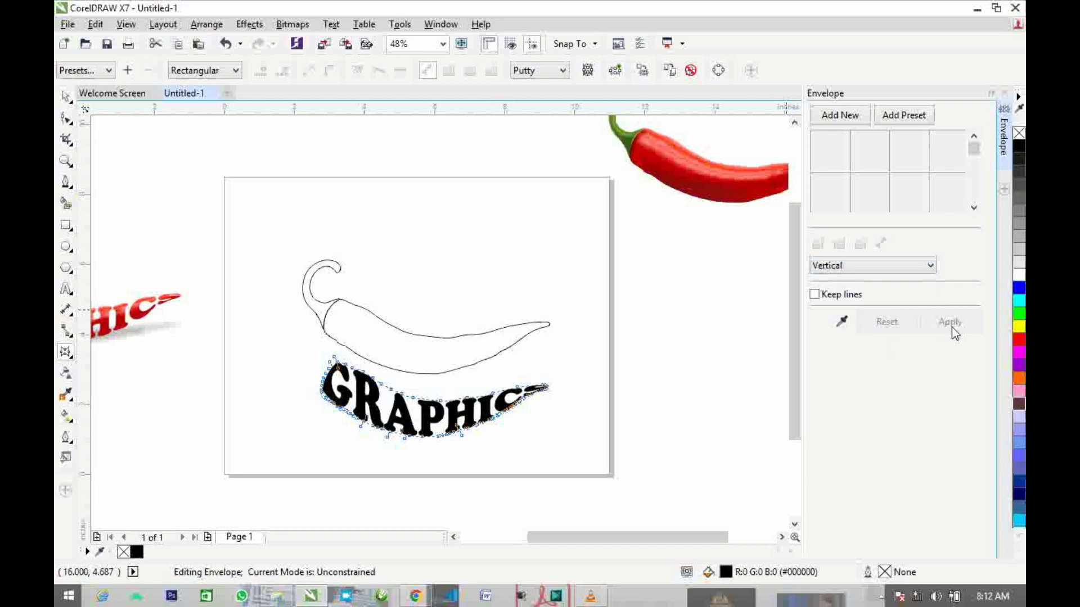
left_click(1005, 94)
scroll(532, 326, "up", 1)
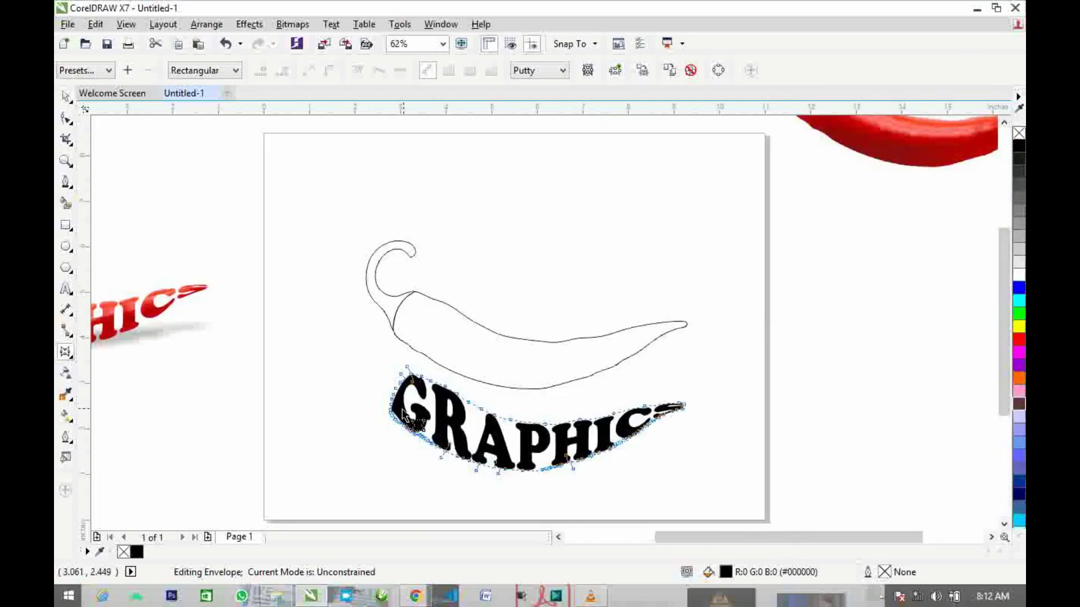
- Move the warped GRAPHICS text up inside the pepper outline
left_click(64, 99)
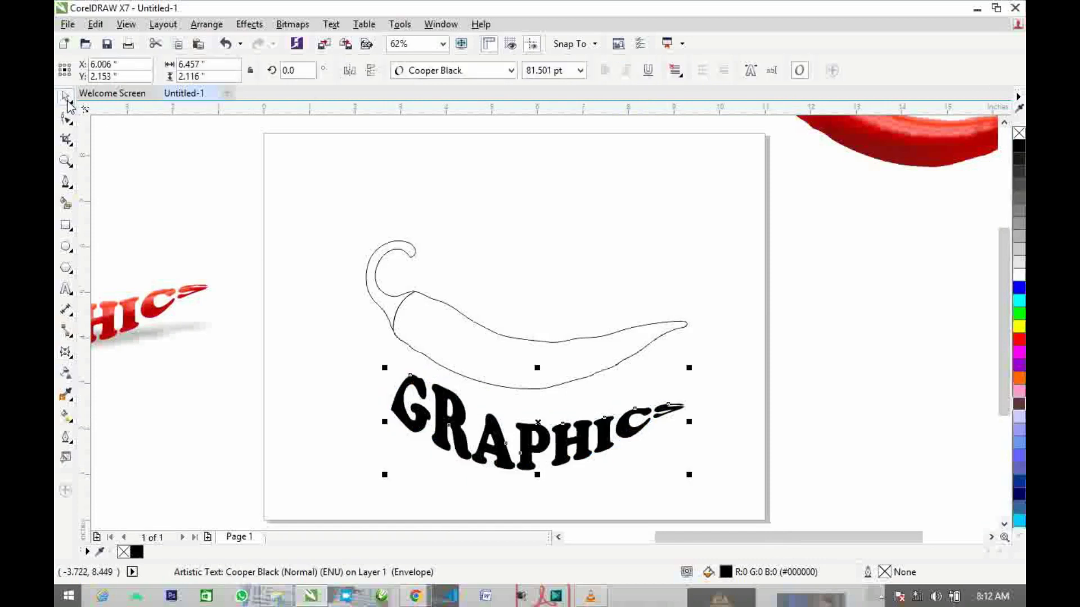
left_click_drag(399, 410, 405, 328)
scroll(384, 316, "up", 4)
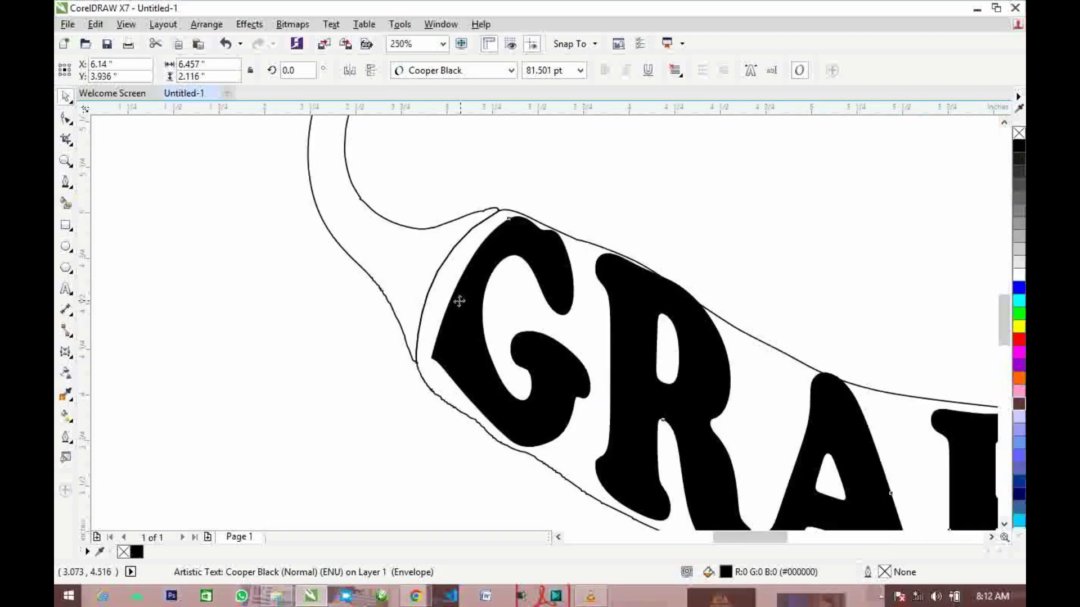
scroll(446, 297, "down", 4)
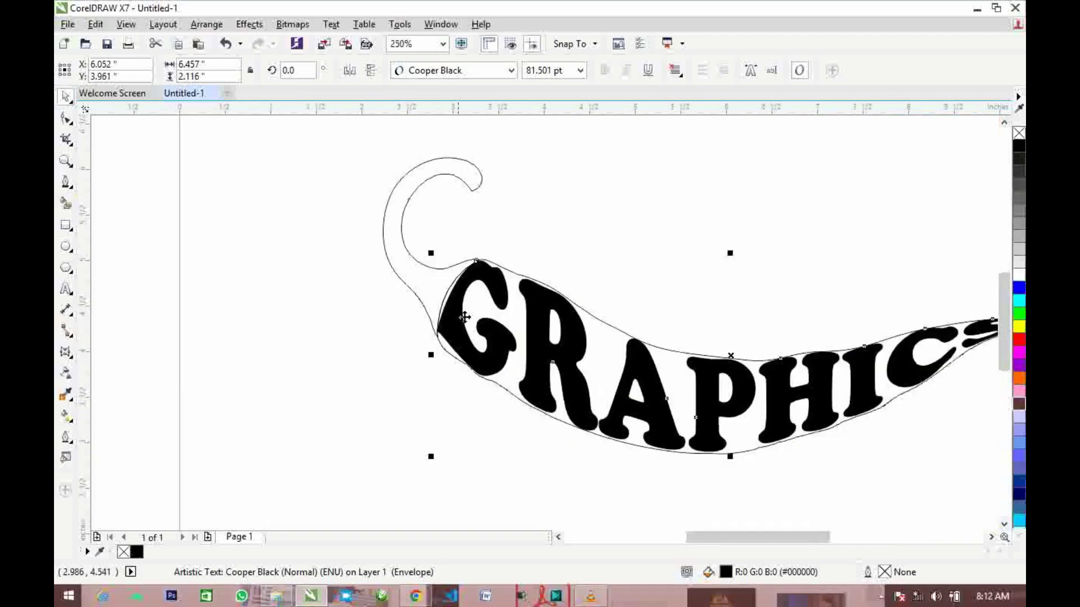
scroll(730, 321, "up", 5)
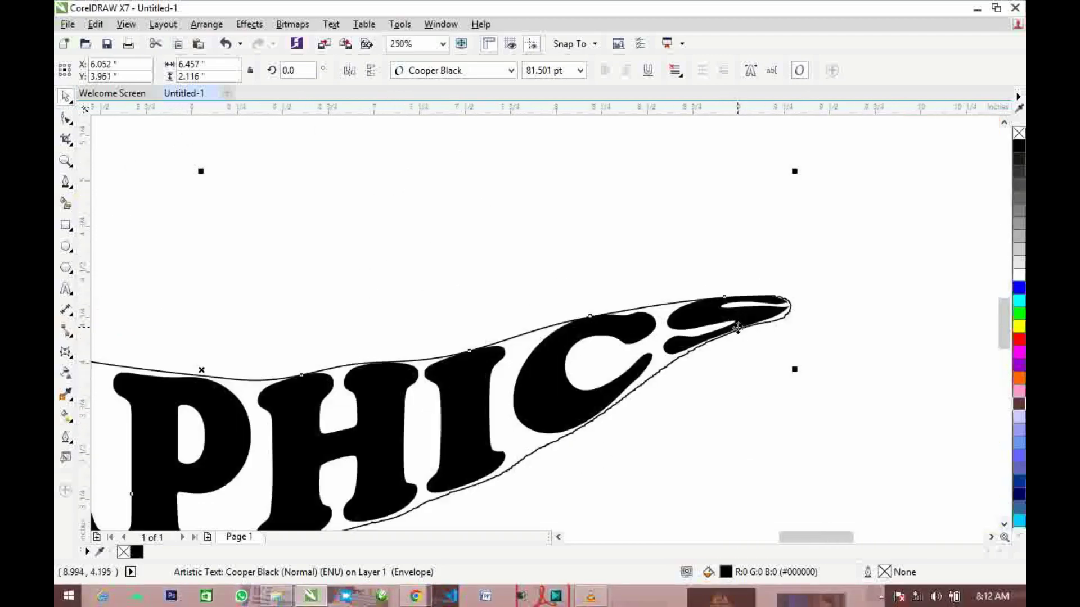
scroll(753, 325, "down", 5)
scroll(444, 316, "up", 5)
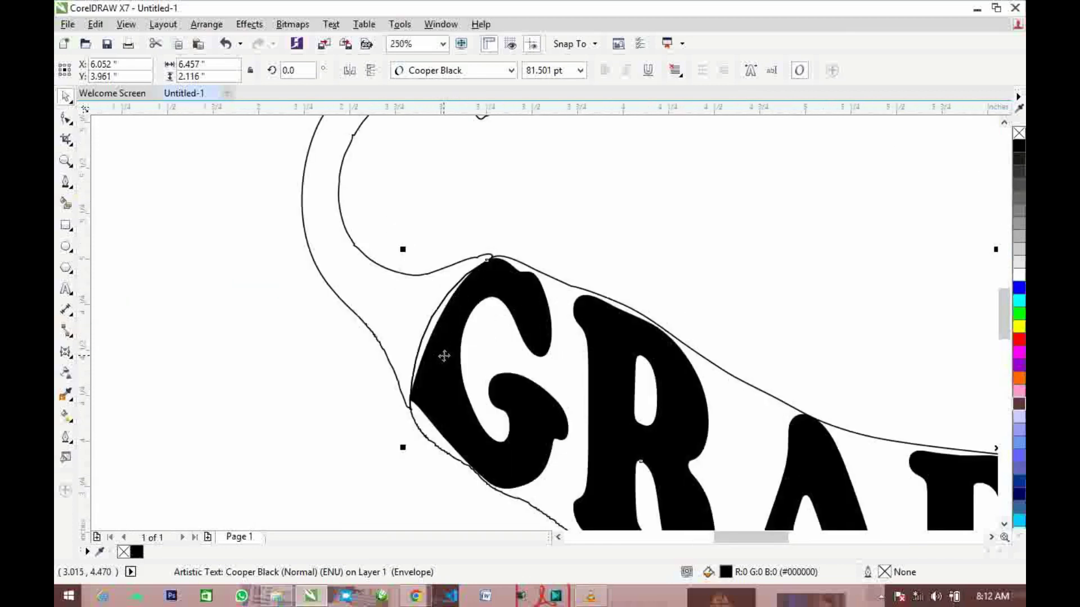
- Convert the warped GRAPHICS text to curves for node editing
right_click(441, 358)
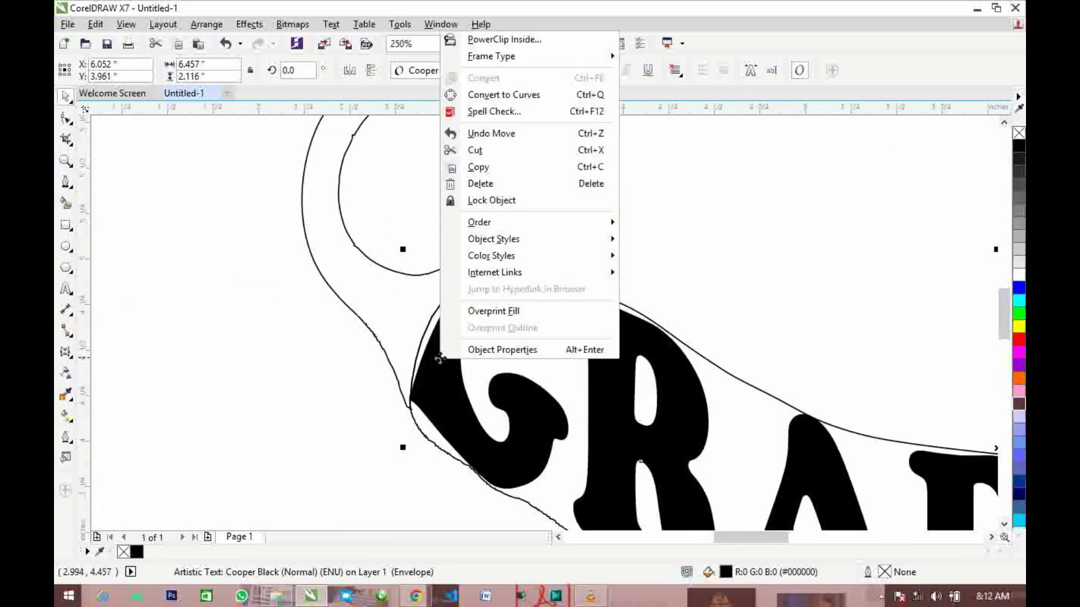
left_click(516, 98)
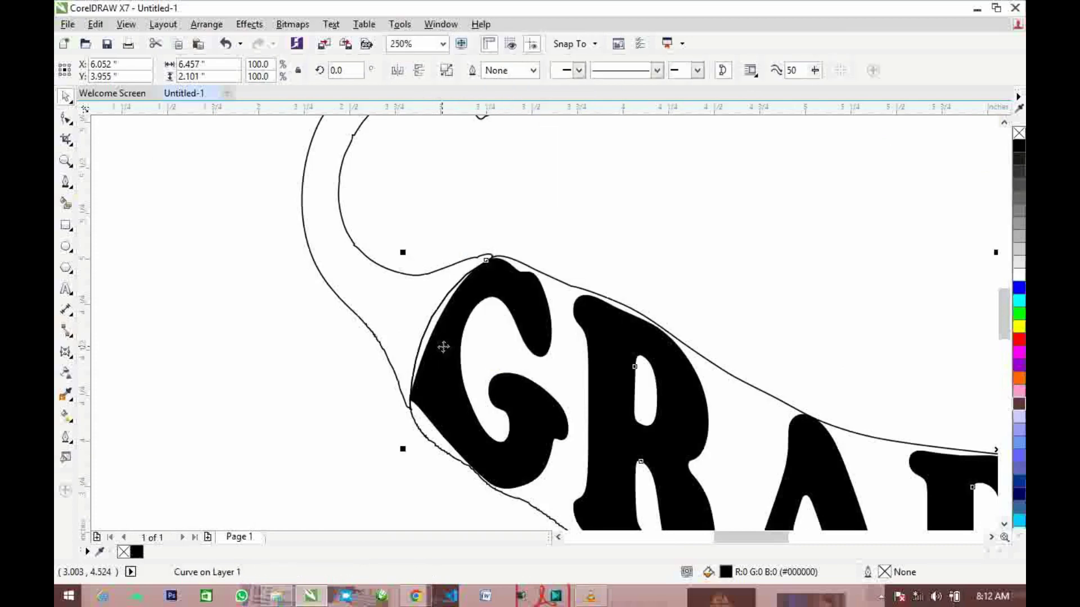
left_click(66, 121)
- Select the nodes along the G's left edge and pull them onto the pepper outline
scroll(434, 320, "up", 2)
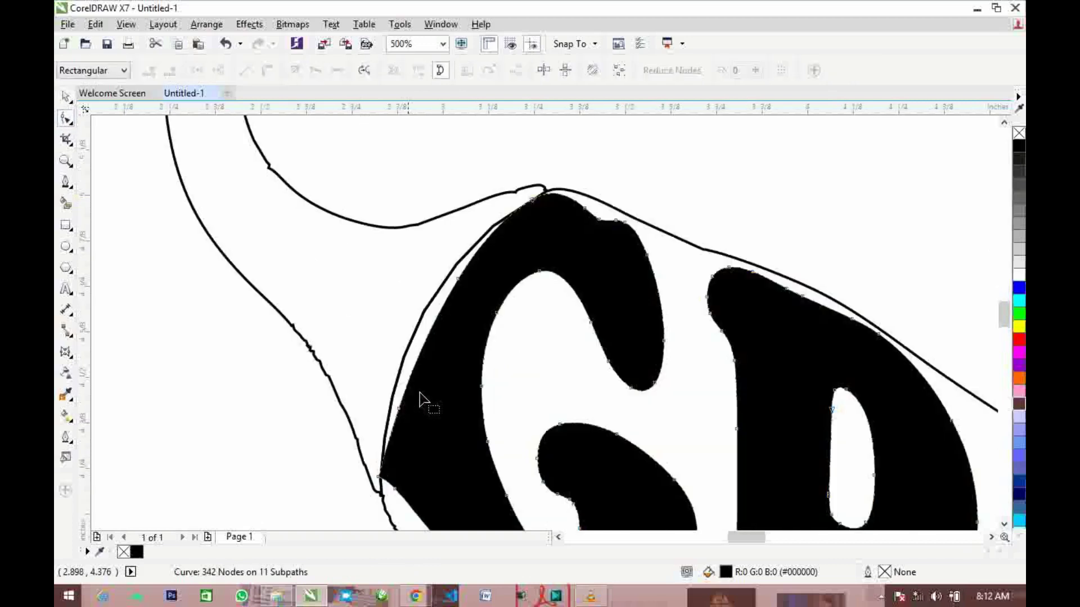
left_click_drag(459, 283, 447, 274)
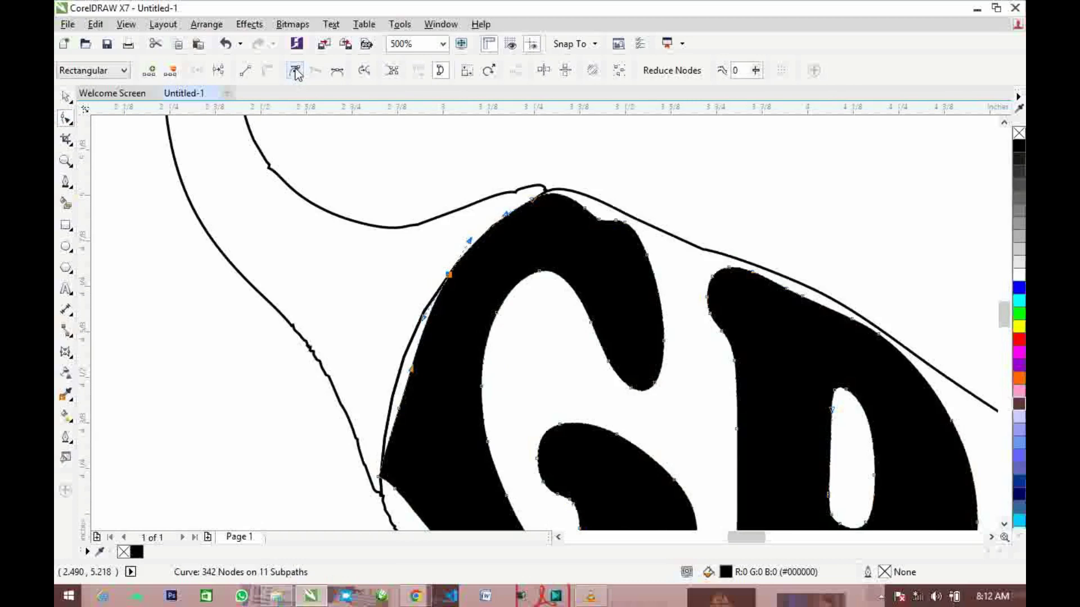
scroll(429, 338, "up", 1)
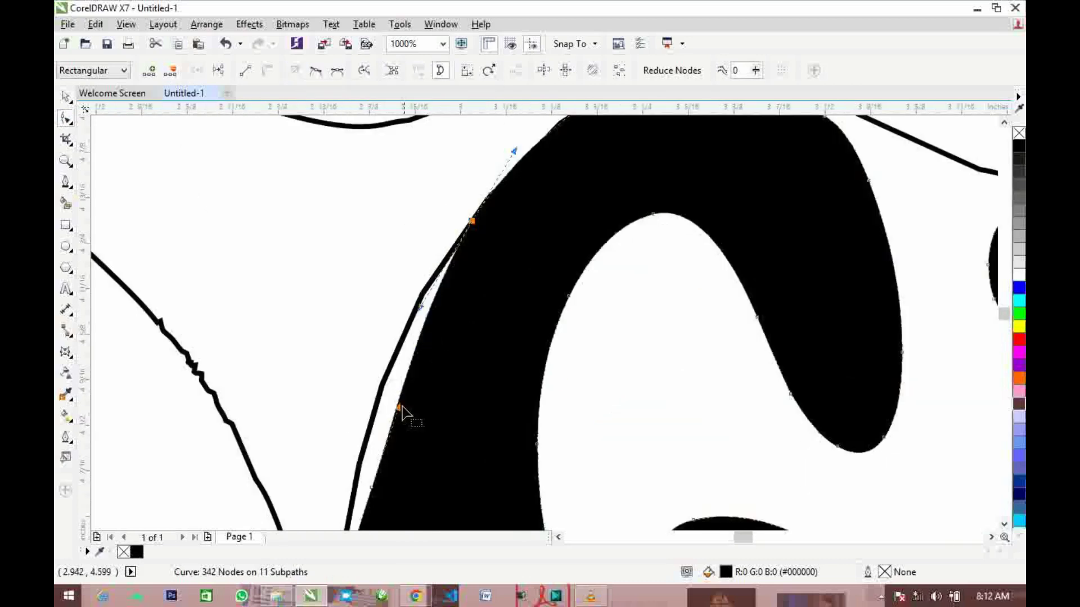
scroll(379, 450, "down", 1)
scroll(374, 495, "up", 1)
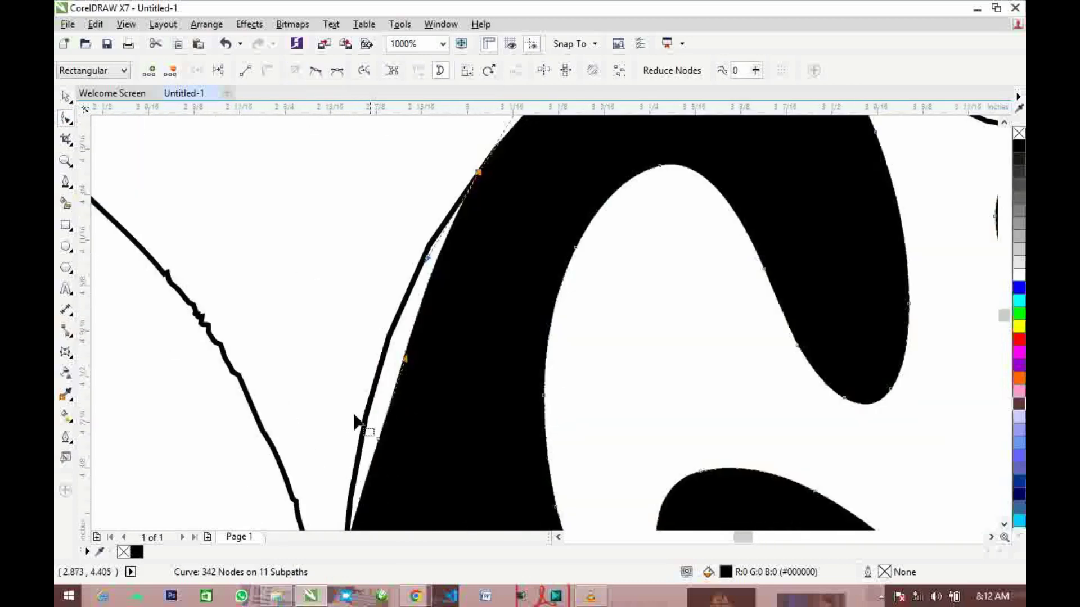
left_click_drag(356, 421, 440, 527)
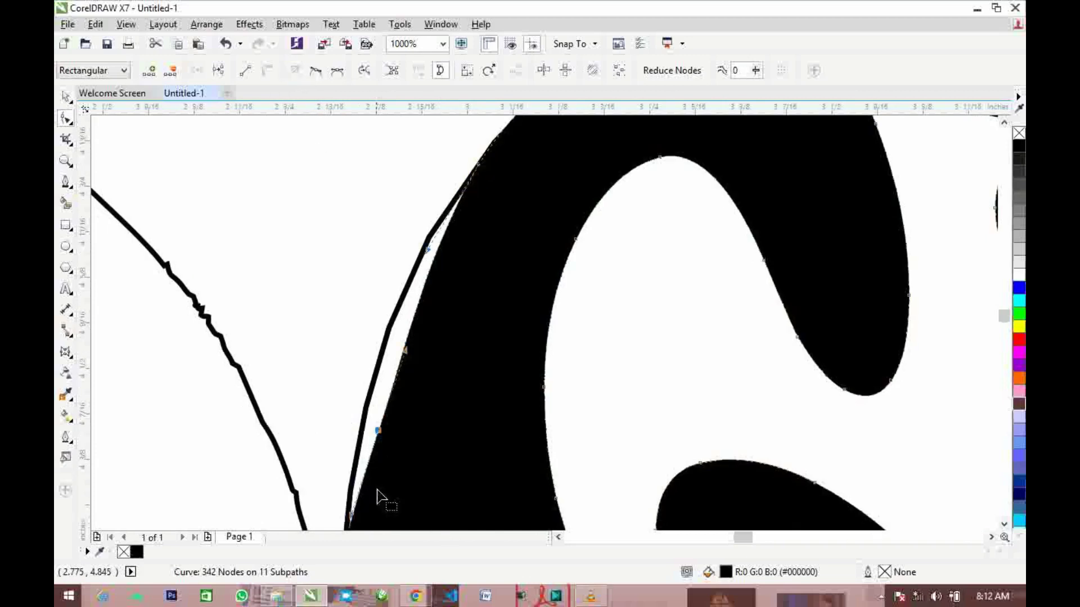
scroll(379, 434, "up", 1)
scroll(360, 434, "down", 2)
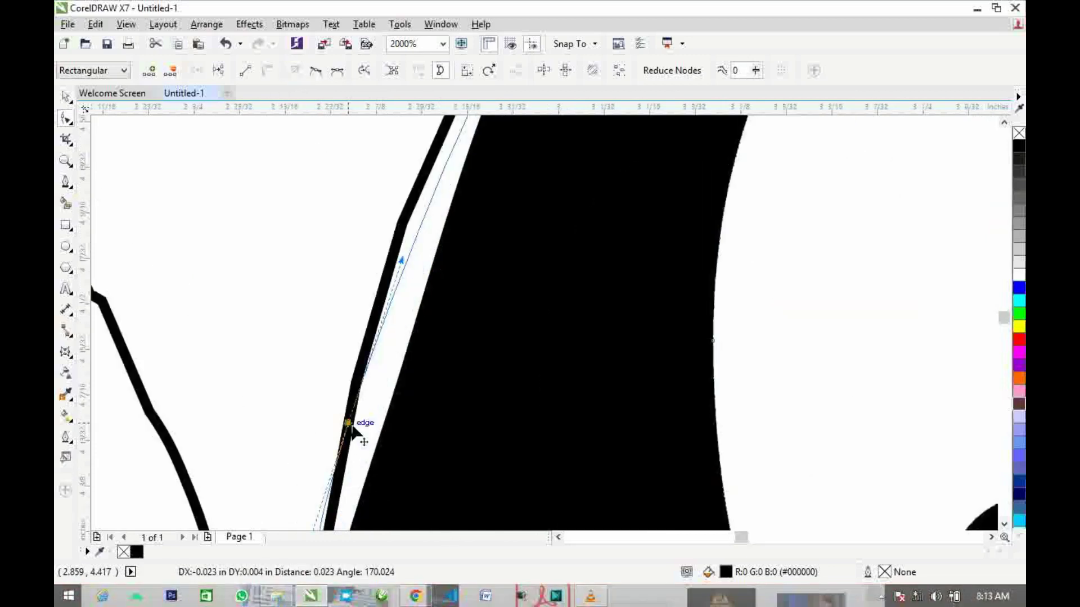
scroll(370, 420, "up", 1)
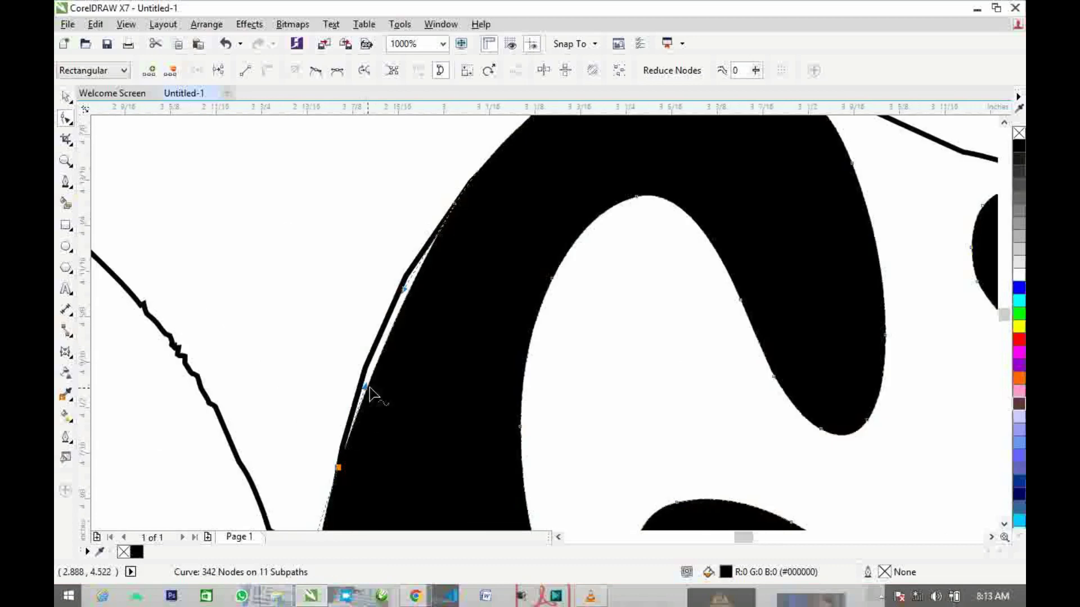
mouse_move(379, 362)
left_mouse_down()
mouse_move(372, 354)
mouse_move(373, 364)
left_mouse_up()
scroll(377, 360, "up", 1)
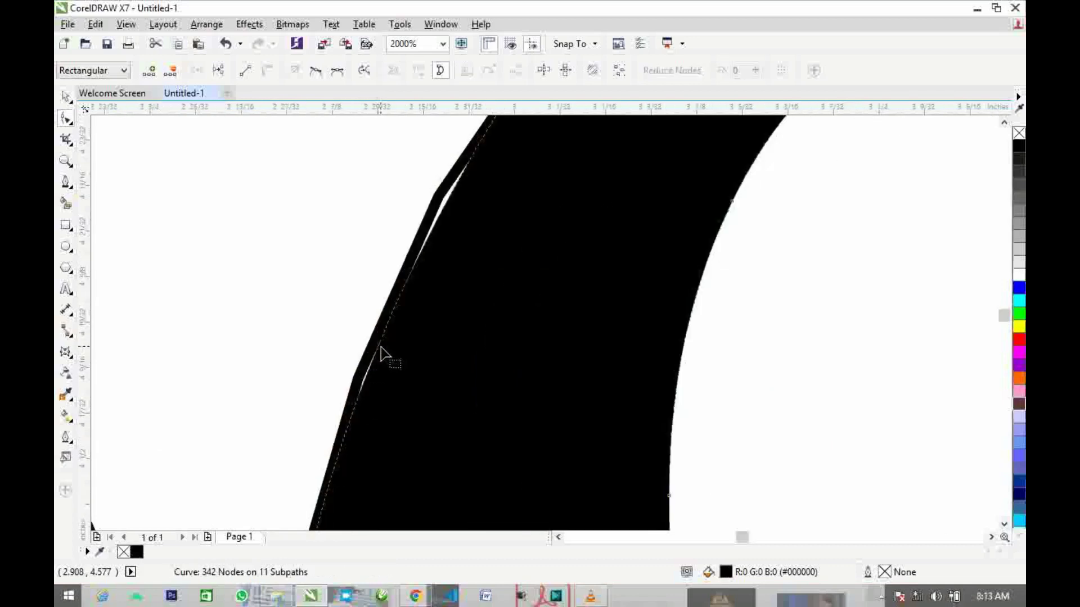
left_click_drag(377, 352, 375, 351)
scroll(378, 354, "down", 2)
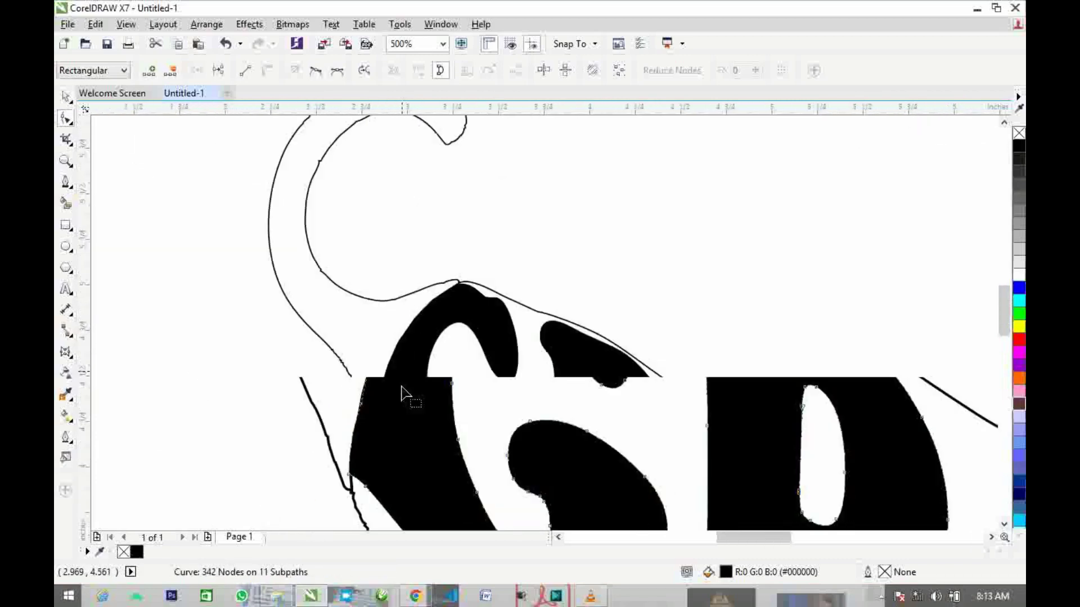
scroll(401, 392, "up", 4)
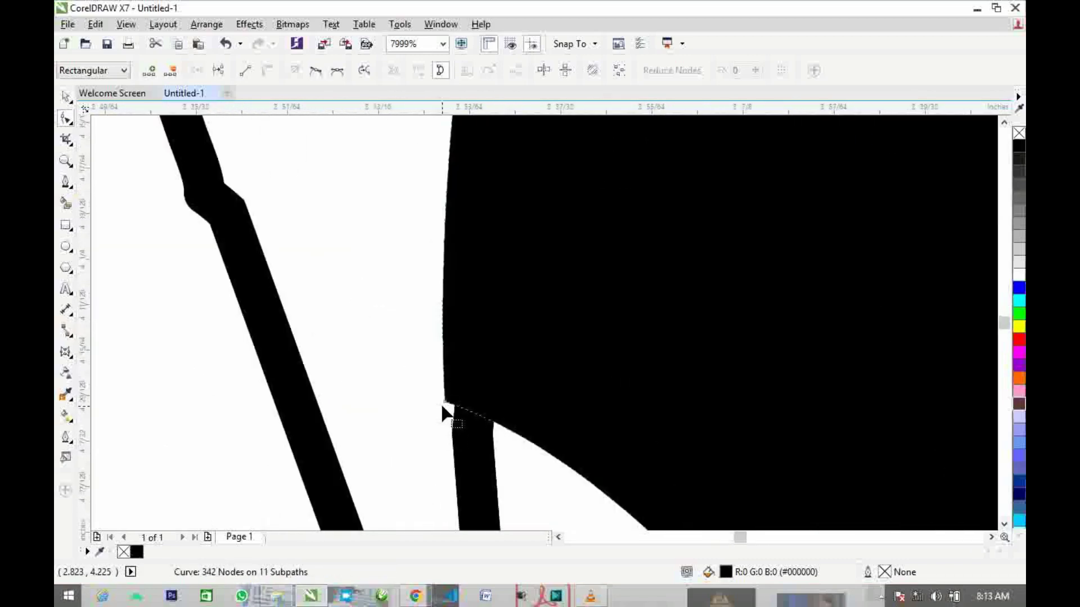
- Refine the G's lower-left corner node and curve handle to follow the outline
left_click(444, 402)
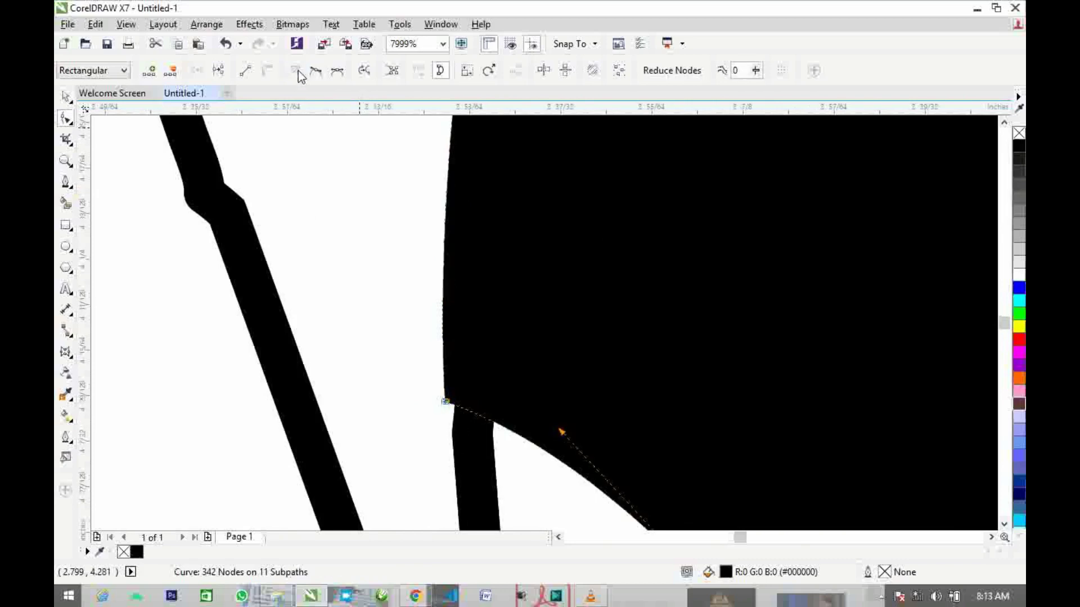
left_click_drag(446, 402, 469, 474)
scroll(475, 473, "down", 2)
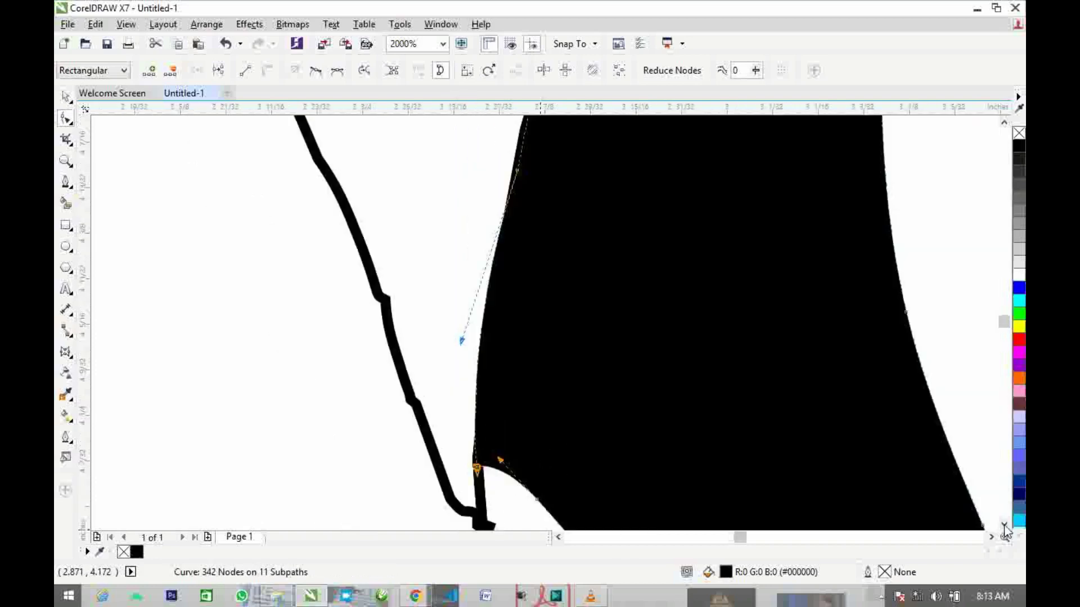
left_click_drag(1004, 526, 1004, 525)
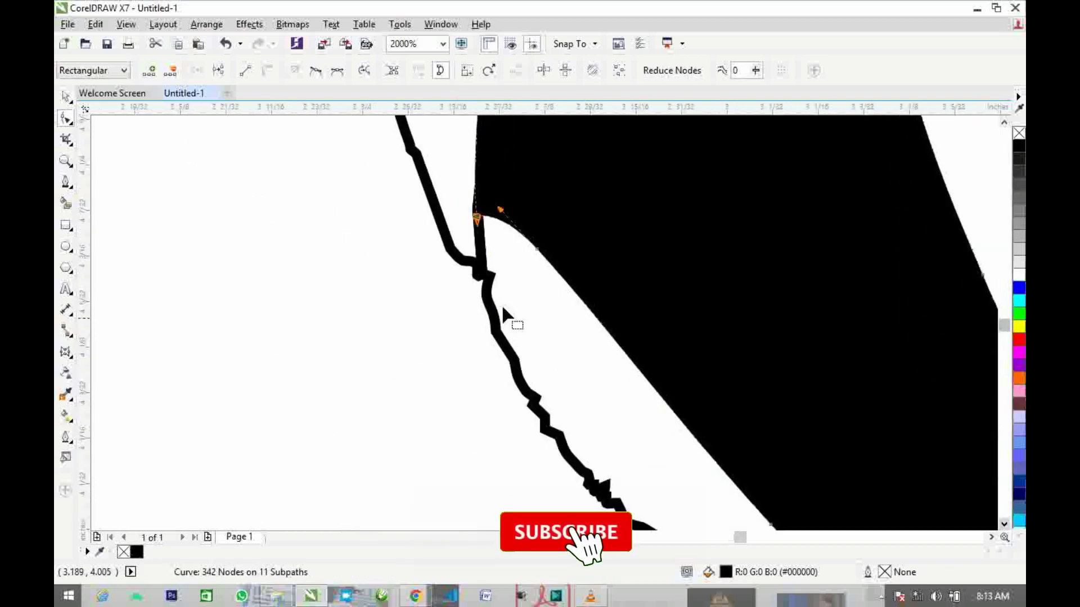
left_click_drag(536, 251, 493, 320)
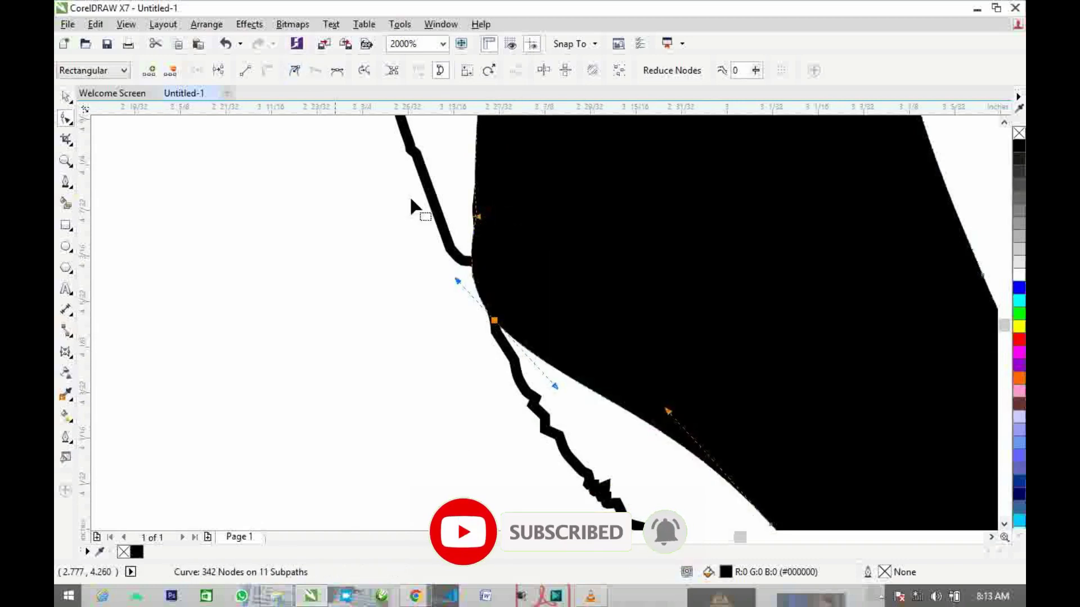
scroll(474, 301, "up", 2)
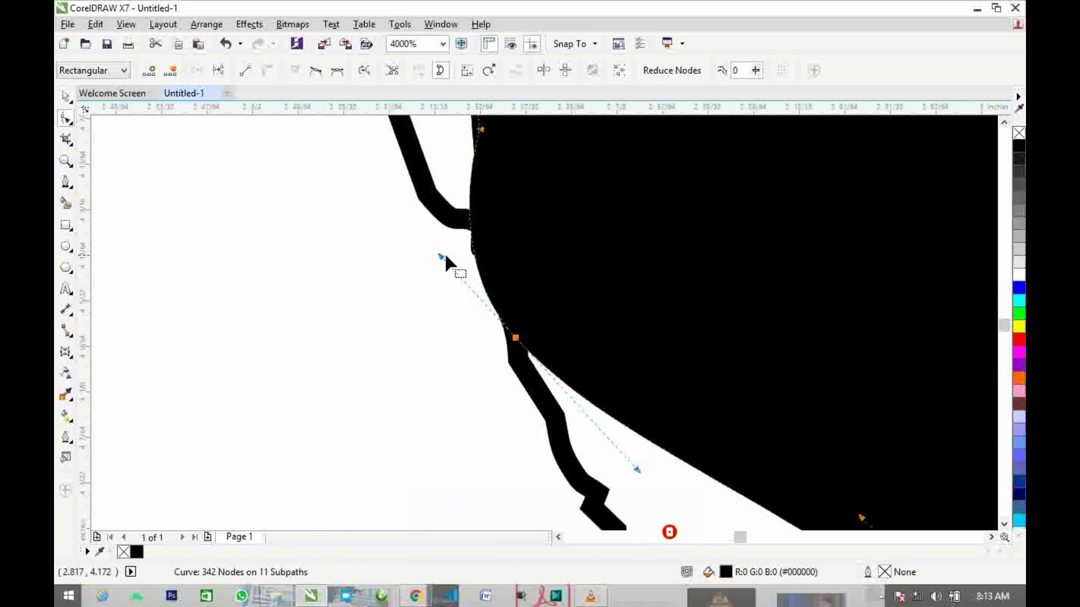
mouse_move(441, 256)
left_mouse_down()
mouse_move(471, 249)
mouse_move(473, 258)
mouse_move(433, 238)
left_mouse_up()
- Pull a node on the G's lower edge down-left onto the pepper outline
scroll(483, 304, "down", 2)
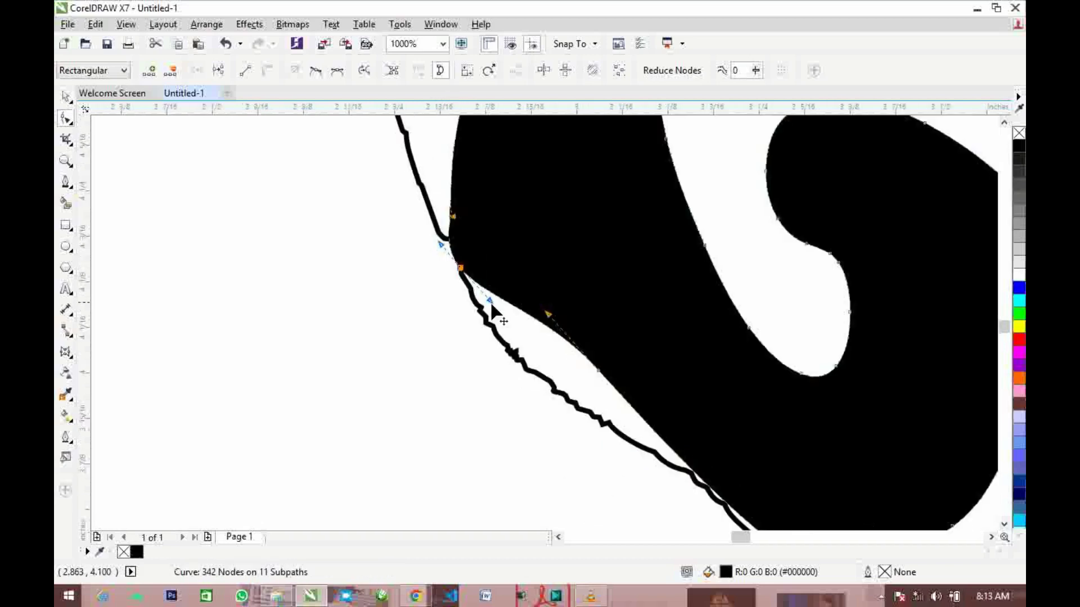
scroll(643, 376, "up", 1)
scroll(641, 371, "down", 1)
scroll(642, 372, "down", 1)
scroll(675, 408, "up", 1)
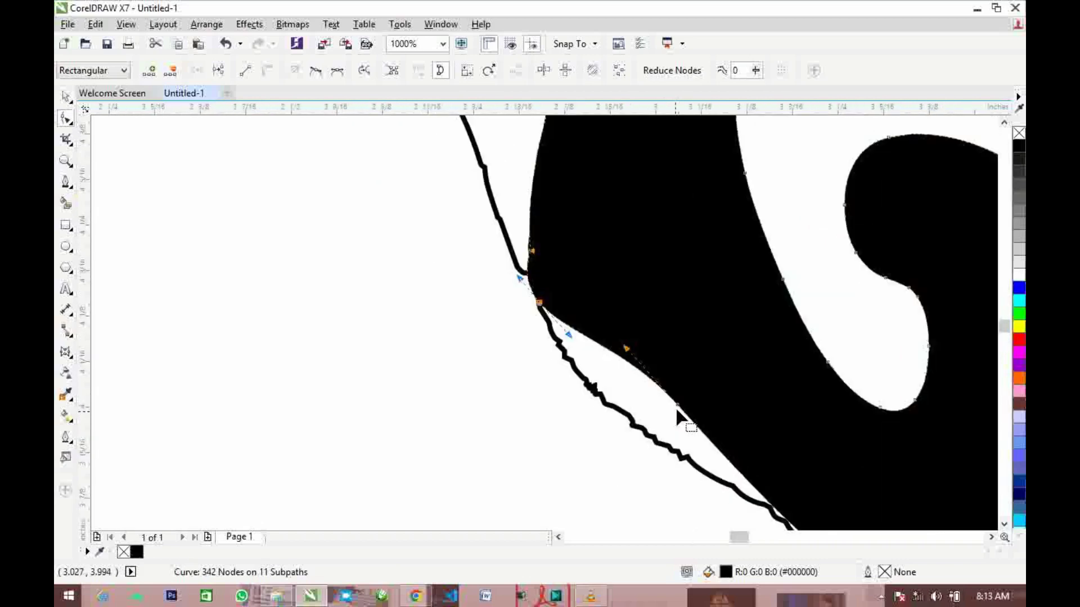
left_click(675, 404)
left_click_drag(672, 405, 629, 419)
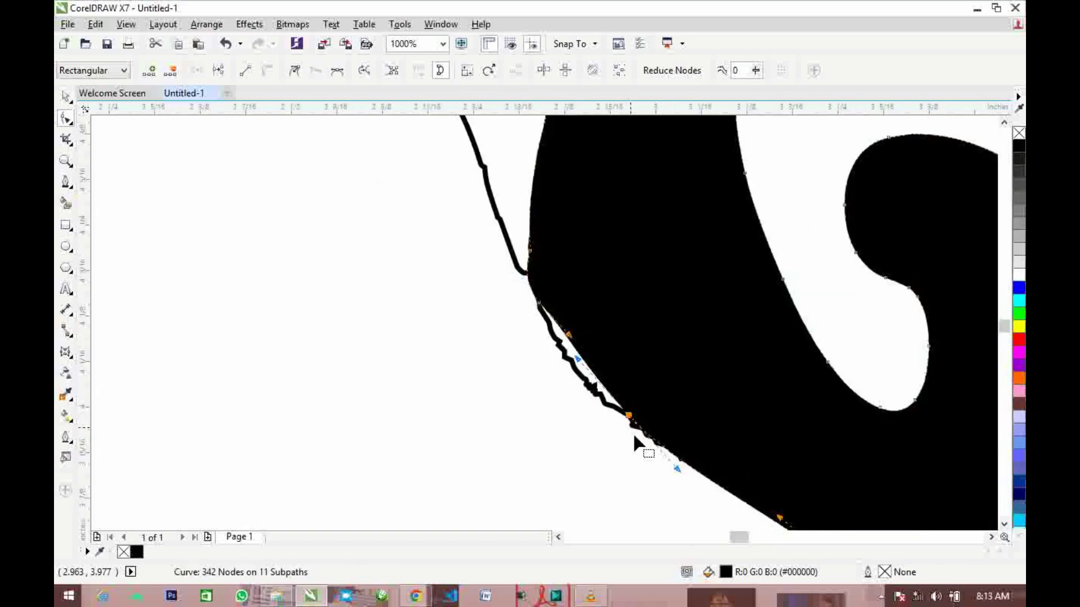
left_click_drag(676, 467, 682, 462)
- Adjust further nodes and control handles so the G's bottom edge follows the jagged outline
scroll(610, 411, "up", 2)
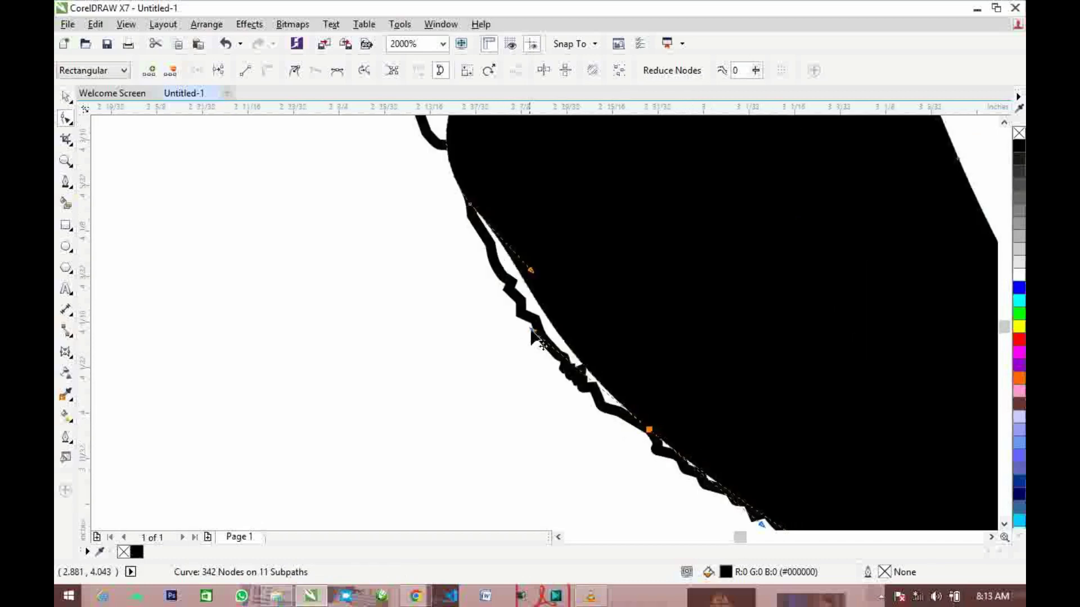
left_click_drag(532, 272, 507, 292)
scroll(535, 340, "up", 2)
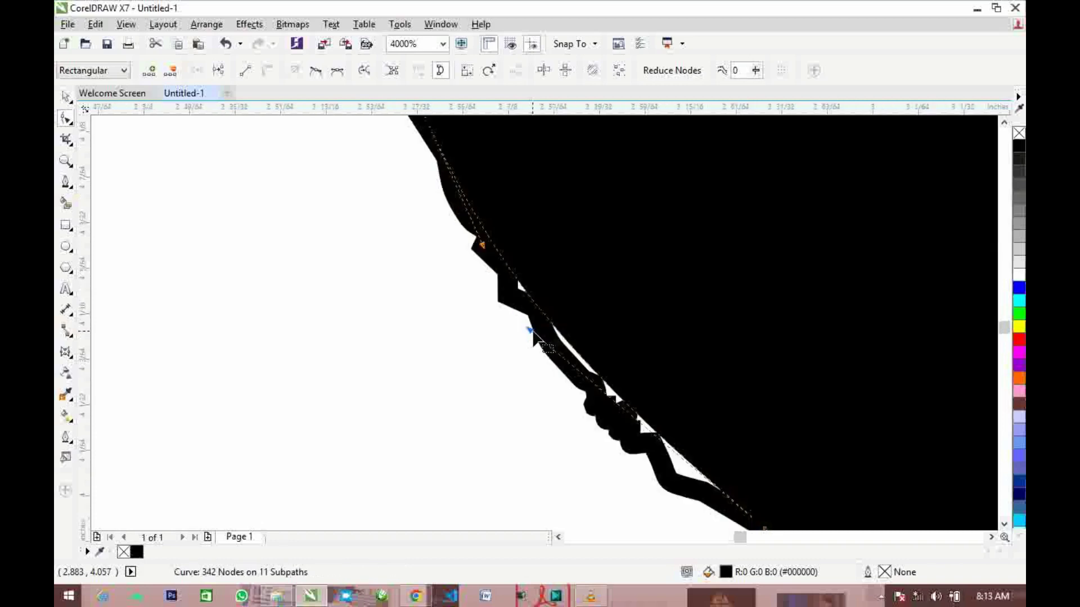
left_click_drag(531, 326, 509, 357)
scroll(607, 392, "down", 2)
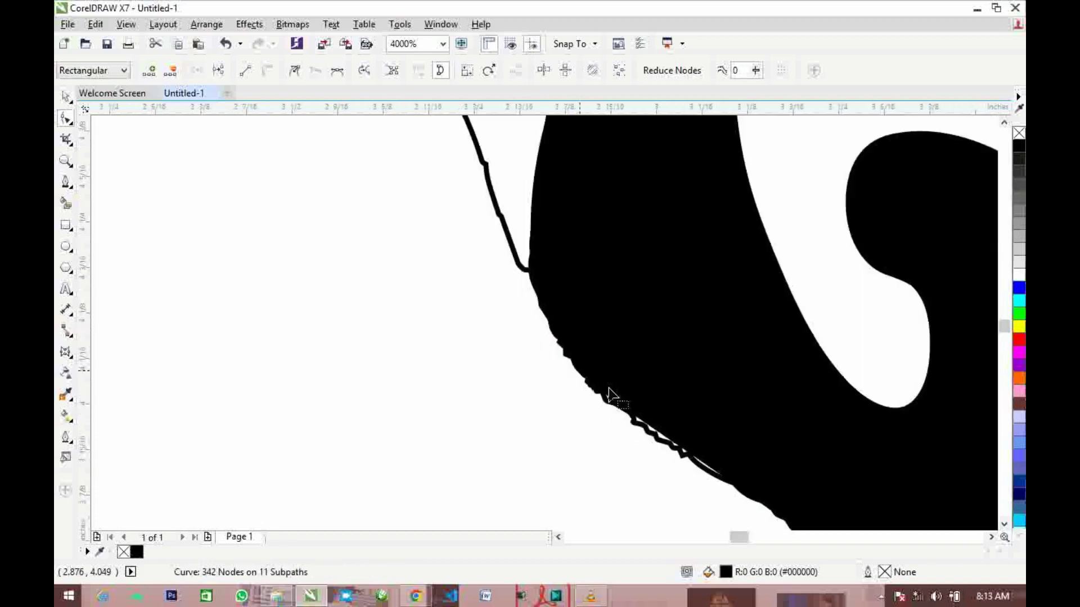
scroll(598, 345, "up", 2)
left_click_drag(587, 340, 575, 345)
scroll(433, 316, "down", 2)
left_click(432, 313)
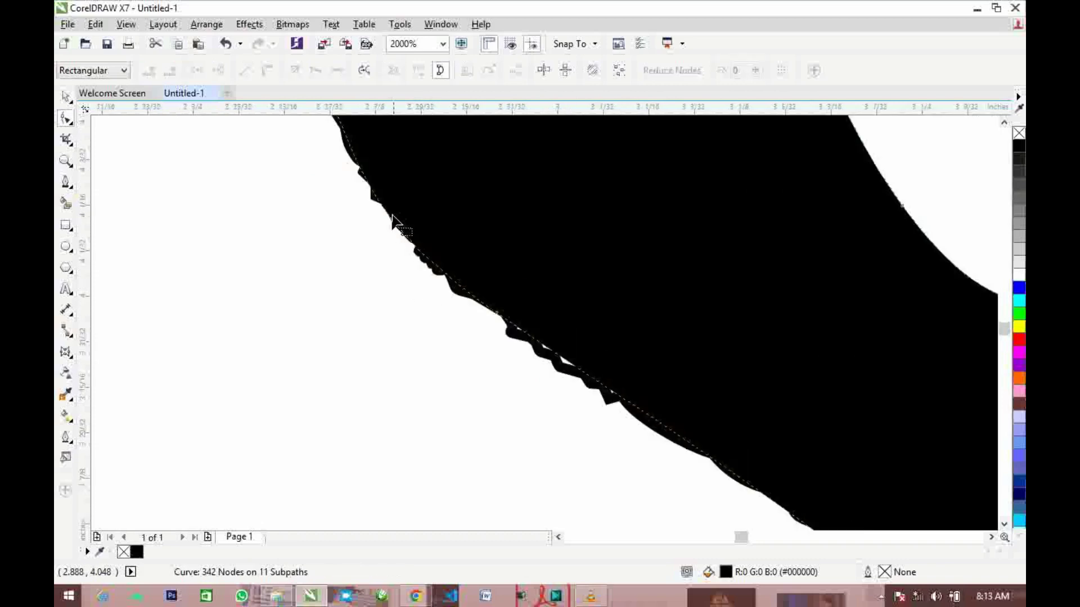
scroll(394, 228, "up", 2)
scroll(393, 228, "down", 8)
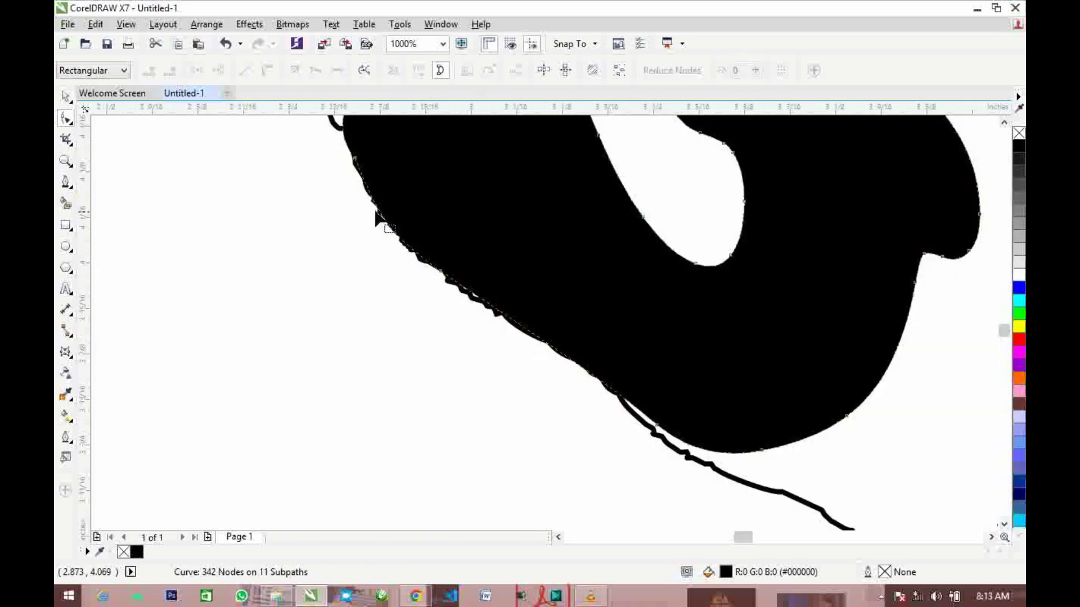
- Select the black GRAPHICS curve and add the pepper outline to the selection
scroll(405, 214, "down", 2)
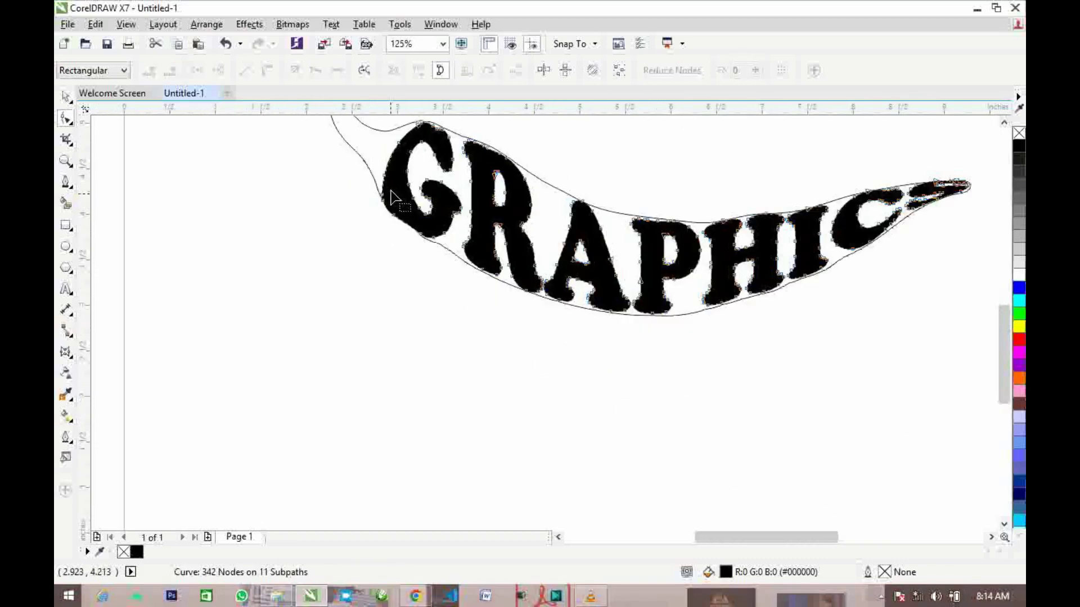
key("space")
left_click(315, 245)
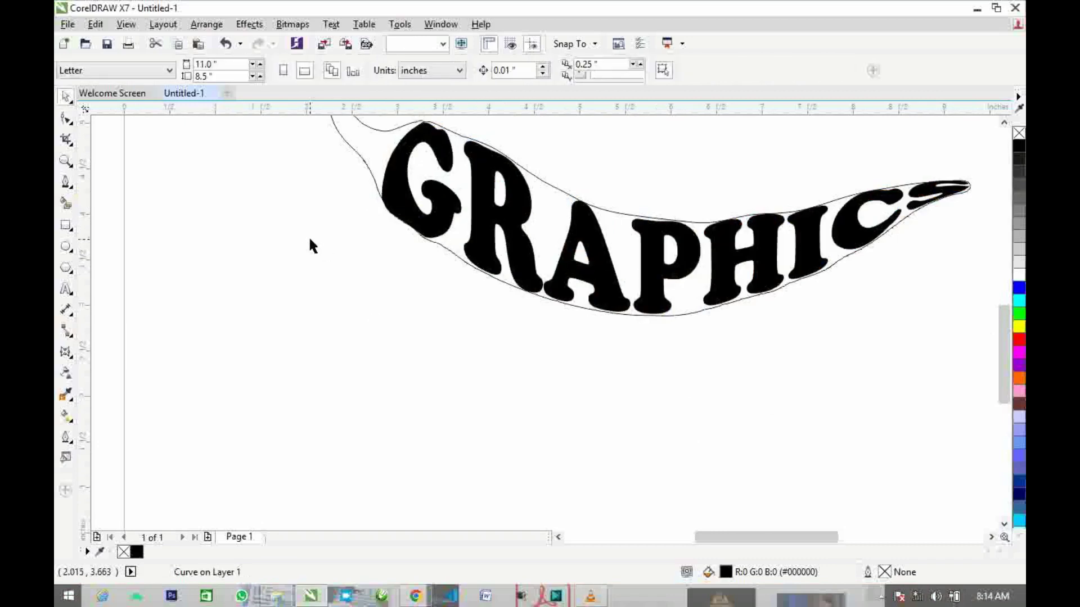
scroll(320, 163, "down", 2)
scroll(334, 241, "up", 2)
left_click(441, 381)
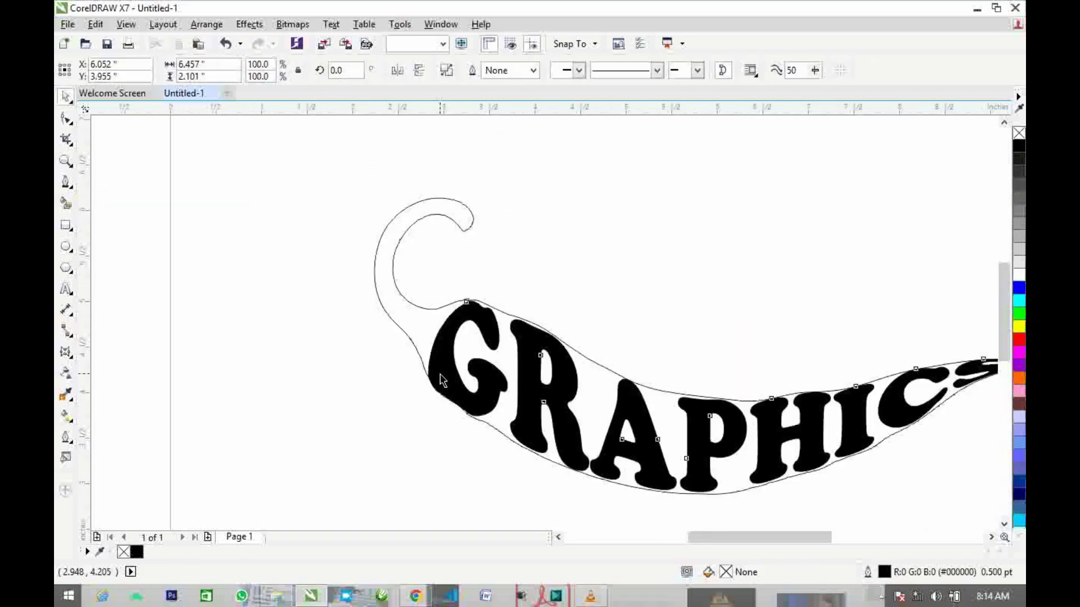
scroll(441, 376, "up", 2)
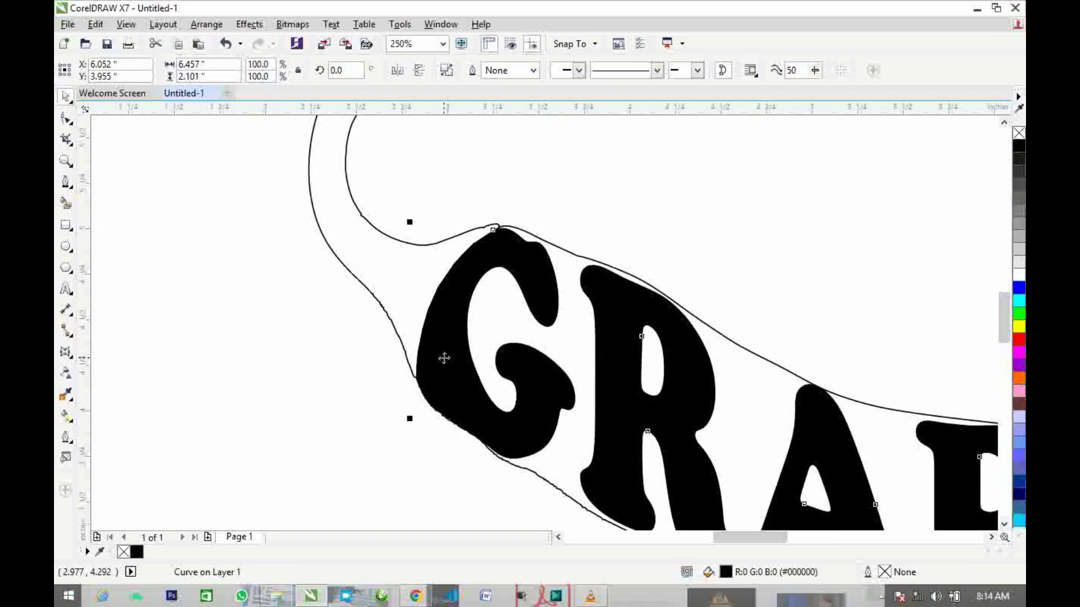
scroll(312, 186, "down", 3)
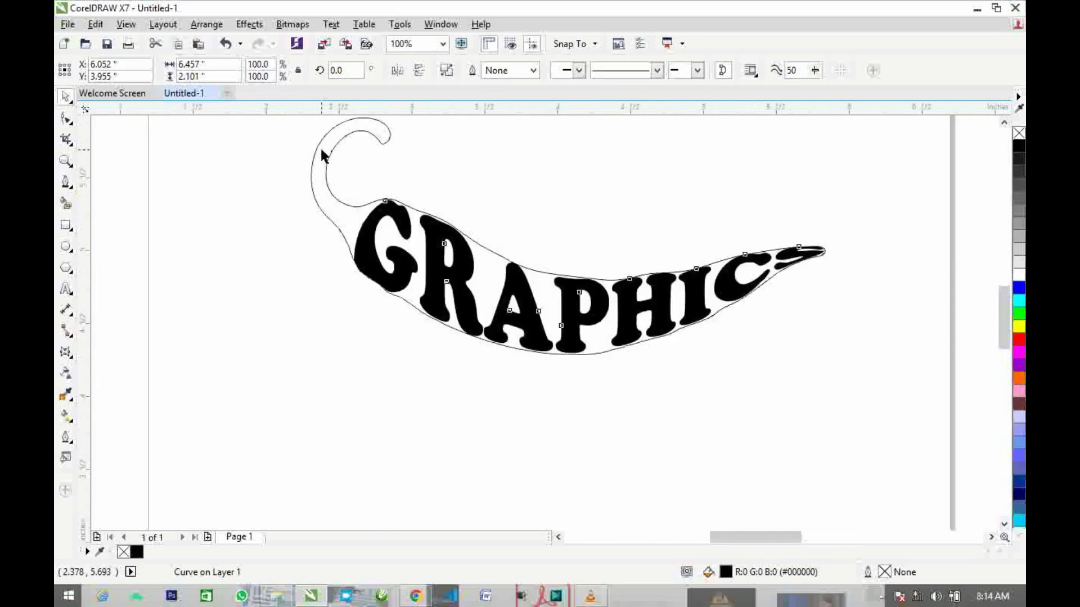
scroll(320, 149, "up", 4)
scroll(318, 191, "down", 1)
scroll(315, 212, "down", 4)
scroll(322, 205, "up", 2)
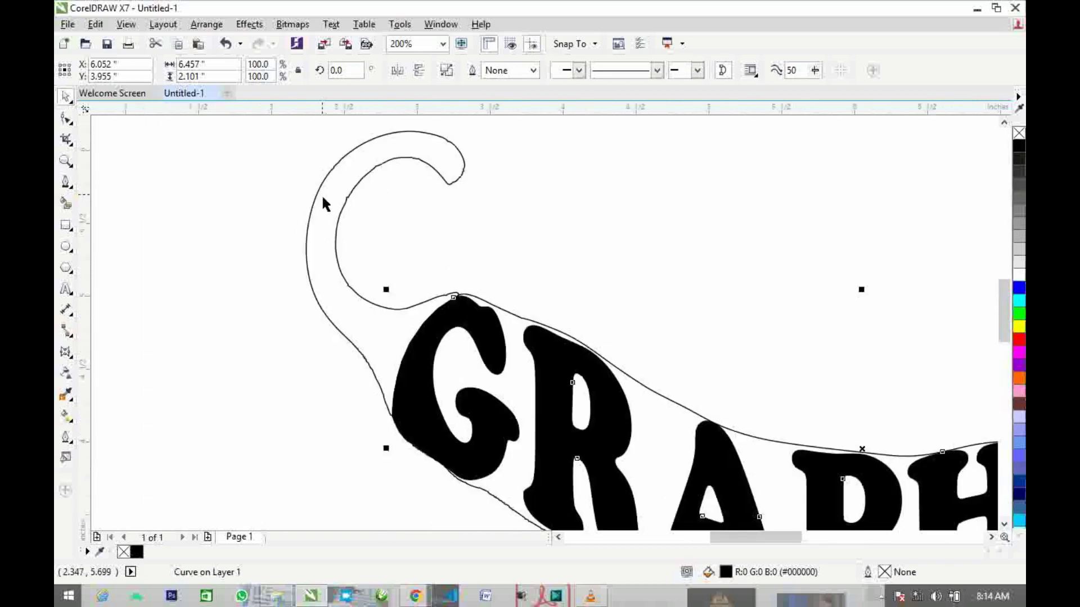
left_click(324, 210, "shift")
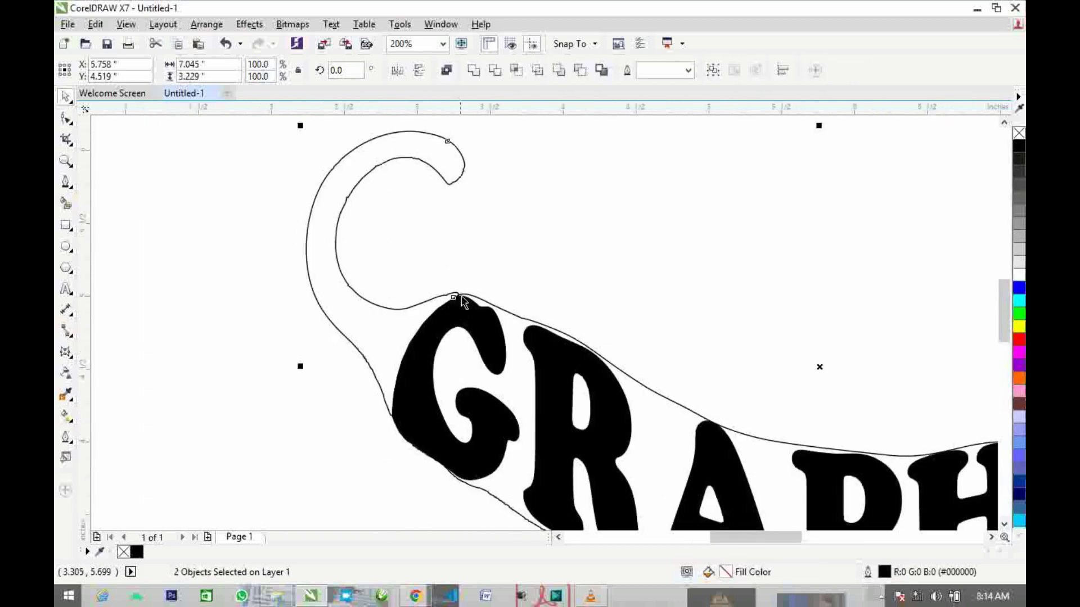
- Weld the lettering and pepper outline into one curve and move it aside
left_click(473, 70)
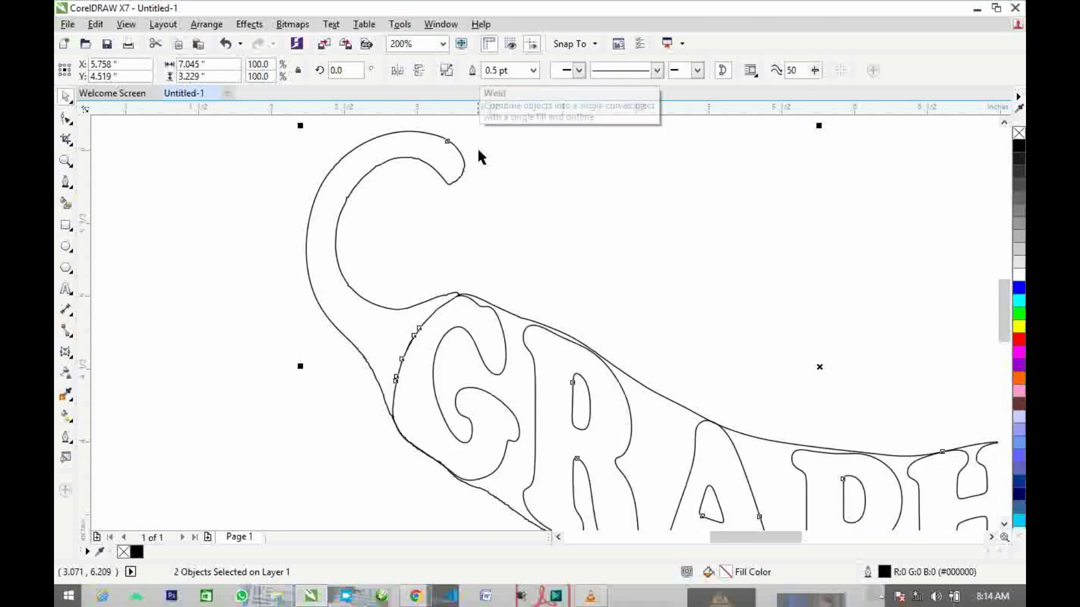
scroll(419, 382, "down", 3)
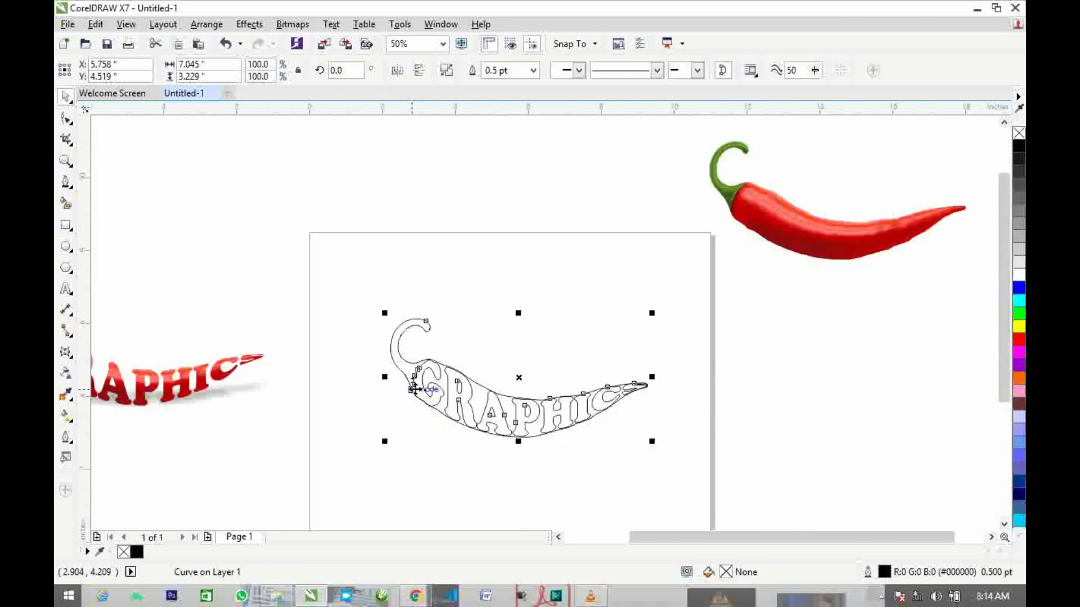
left_click_drag(416, 377, 369, 462)
- Delete the leftover pepper outline and move the welded curve back into place
left_click(453, 430)
scroll(454, 429, "up", 2)
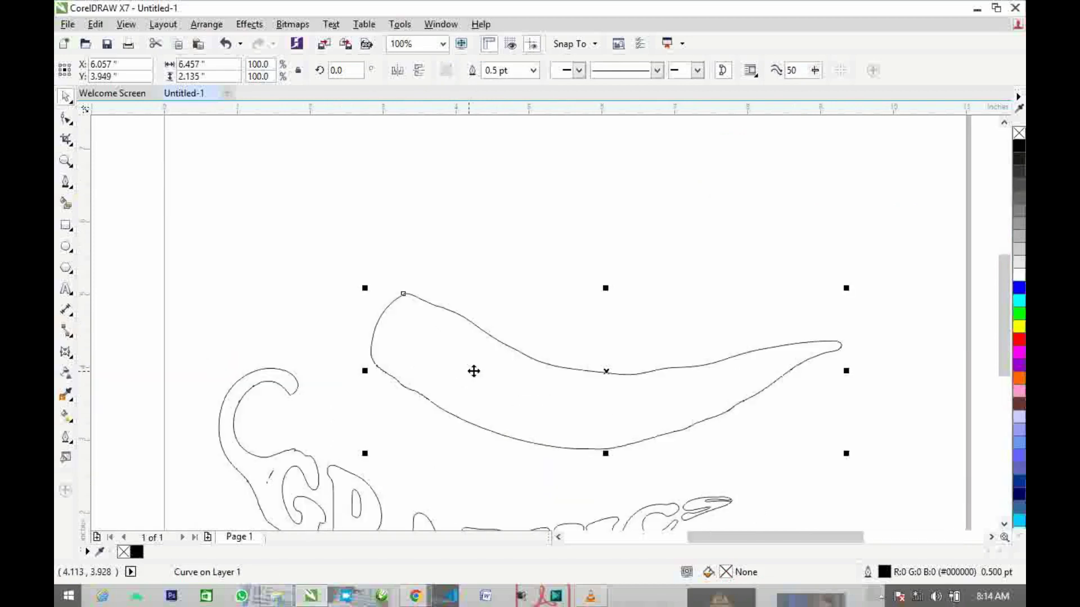
left_click_drag(528, 362, 540, 328)
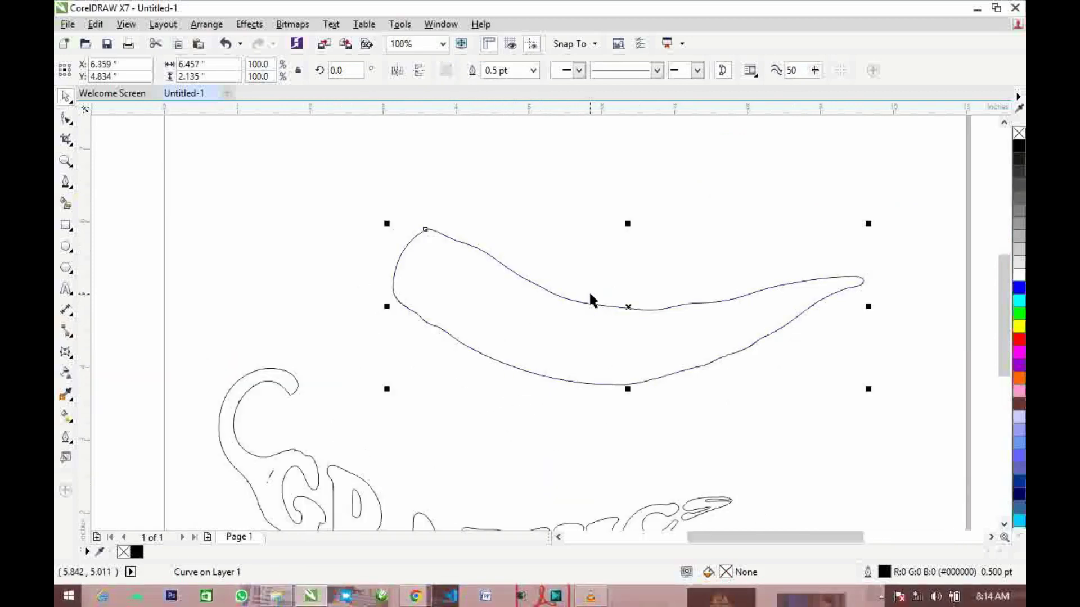
key("Delete")
scroll(277, 482, "down", 2)
left_click_drag(251, 480, 309, 360)
scroll(309, 360, "up", 6)
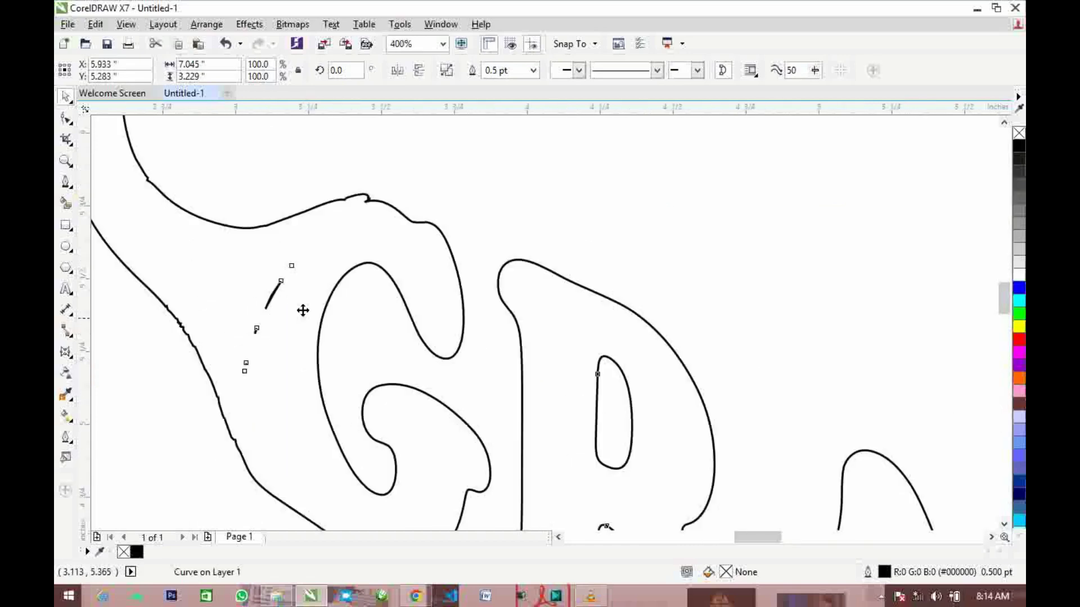
- Select and delete the stray curve fragments from the welded GRAPHIC outline
left_click(66, 120)
scroll(257, 341, "up", 2)
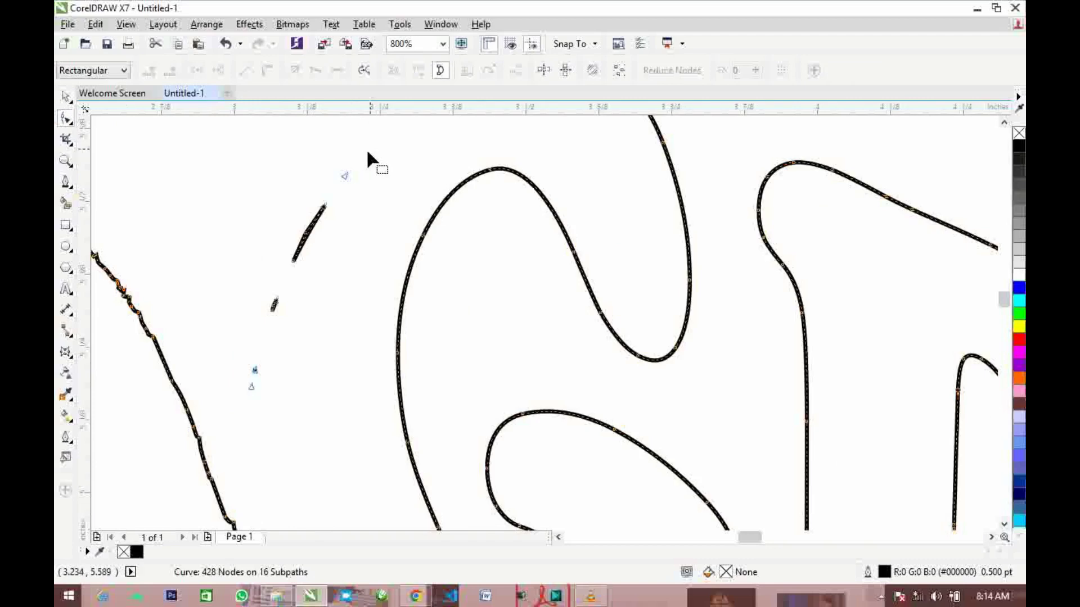
left_click_drag(367, 152, 220, 429)
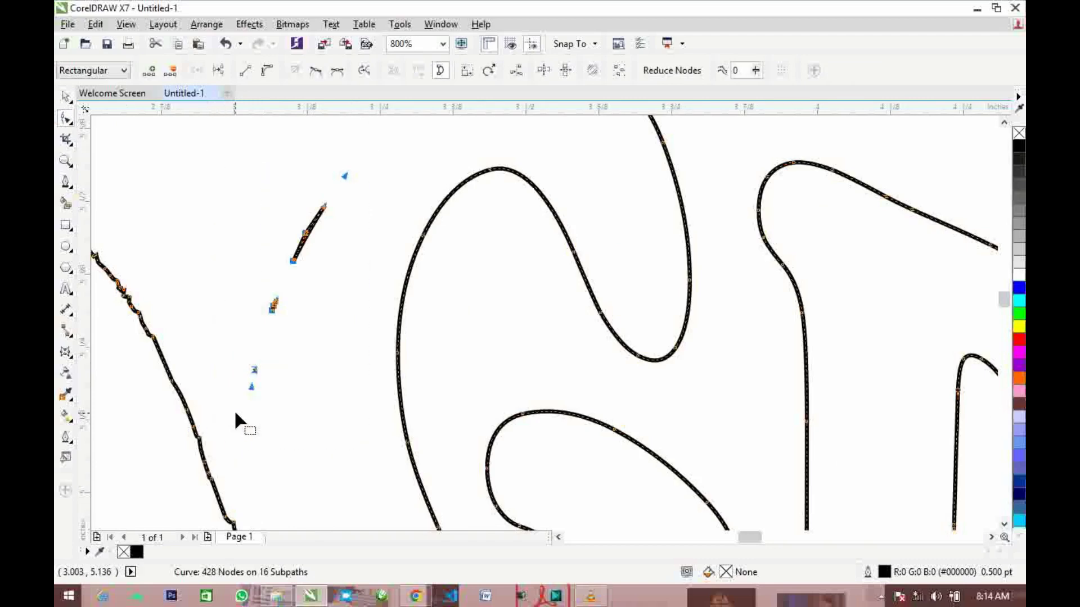
key("Delete")
scroll(302, 337, "down", 3)
scroll(331, 274, "up", 2)
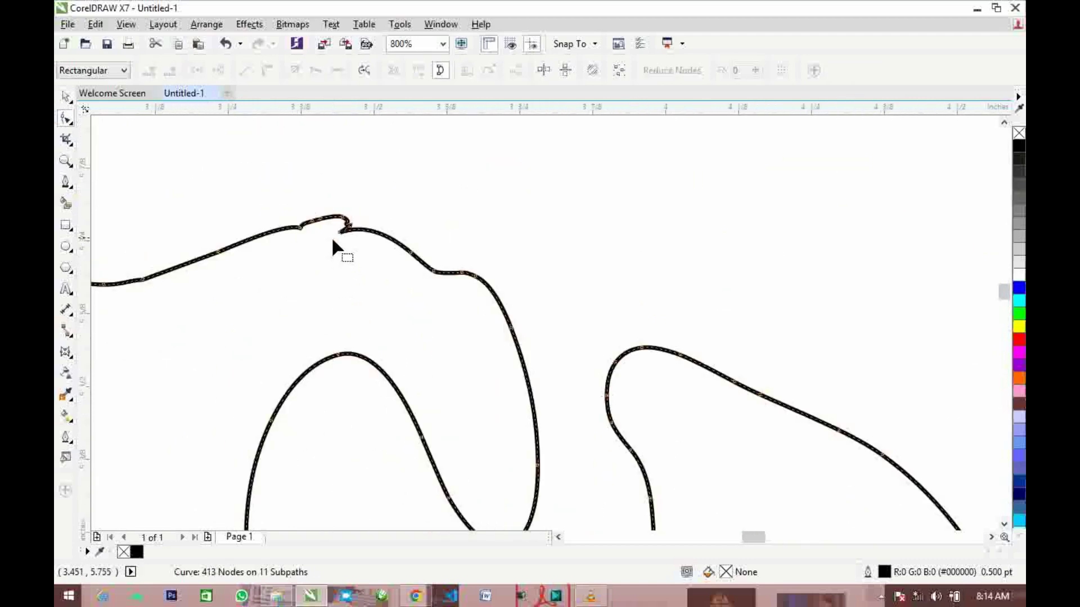
scroll(280, 306, "down", 3)
scroll(319, 318, "up", 2)
scroll(336, 336, "down", 1)
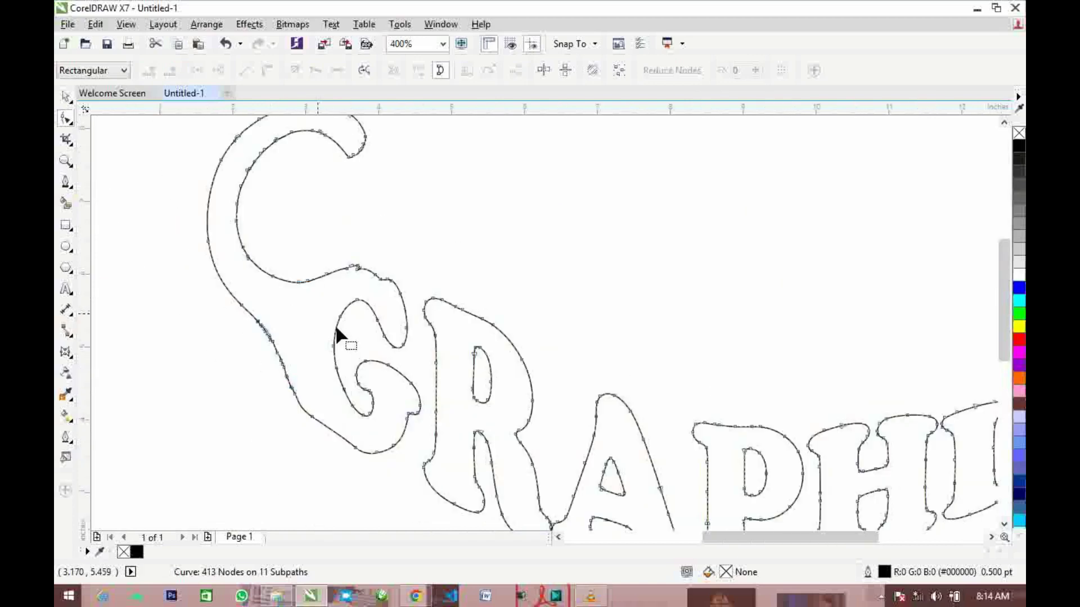
scroll(336, 333, "down", 2)
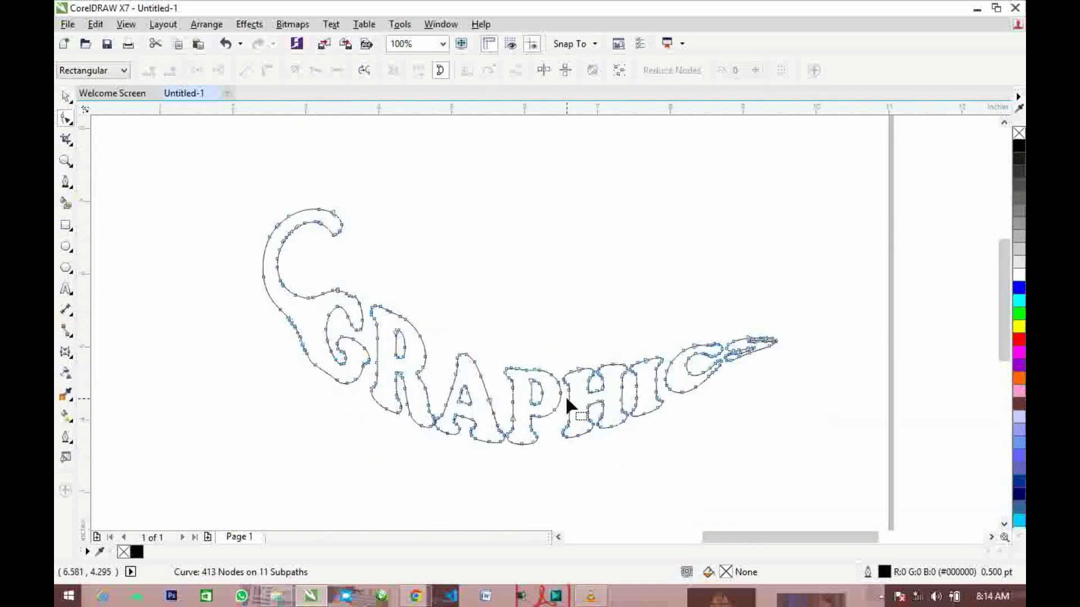
- Move the GRAPHIC outline lower and left on the page, then deselect it
key("space")
scroll(471, 436, "down", 1)
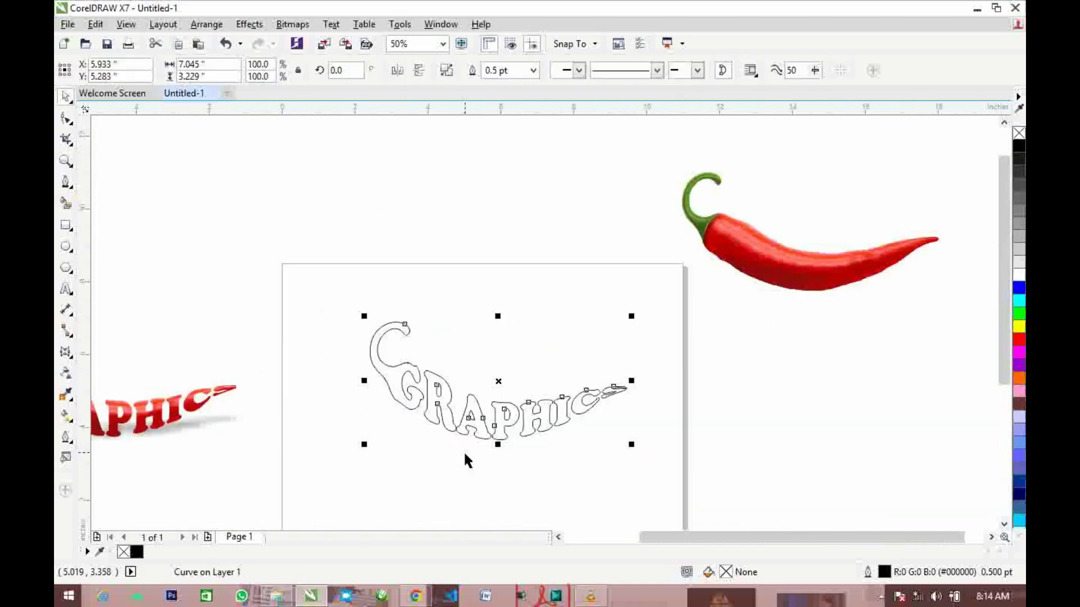
scroll(590, 490, "down", 2)
scroll(557, 450, "up", 2)
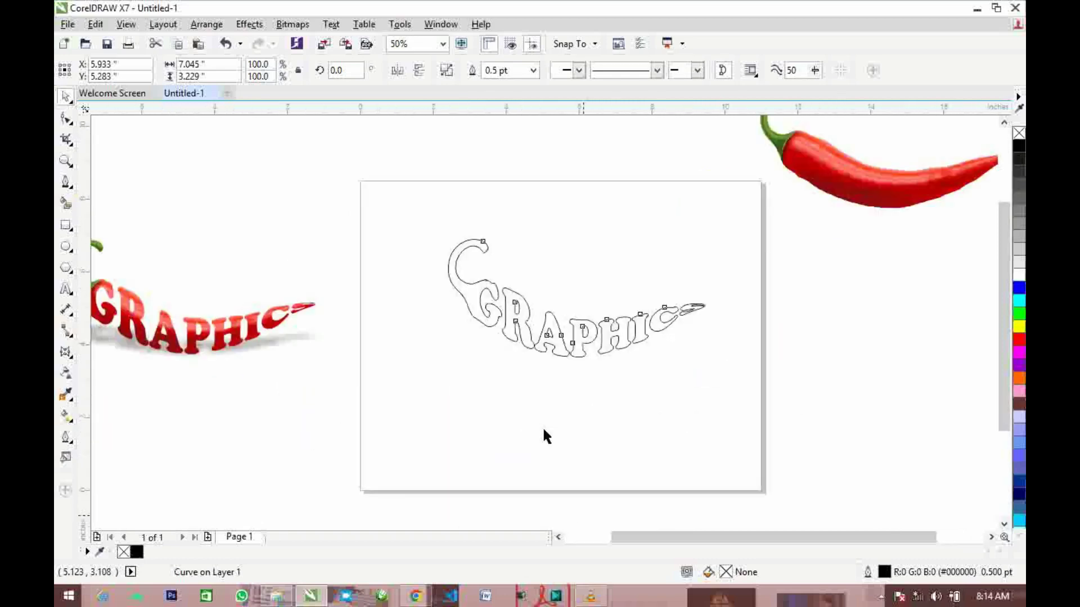
left_click_drag(562, 337, 547, 374)
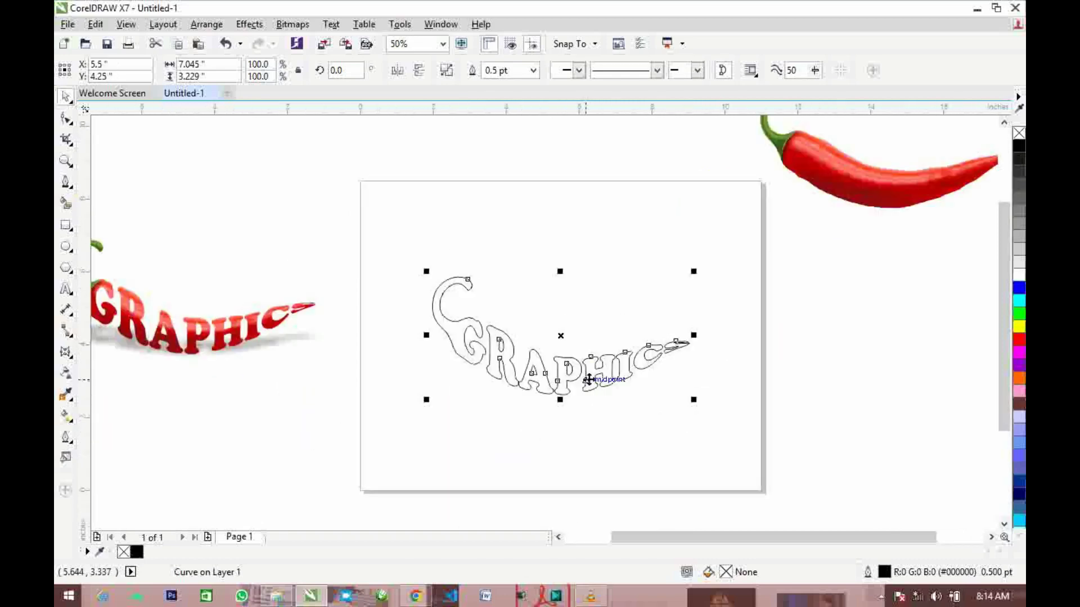
left_click(747, 341)
- Move the chili photo from the side onto the page
left_click(820, 174)
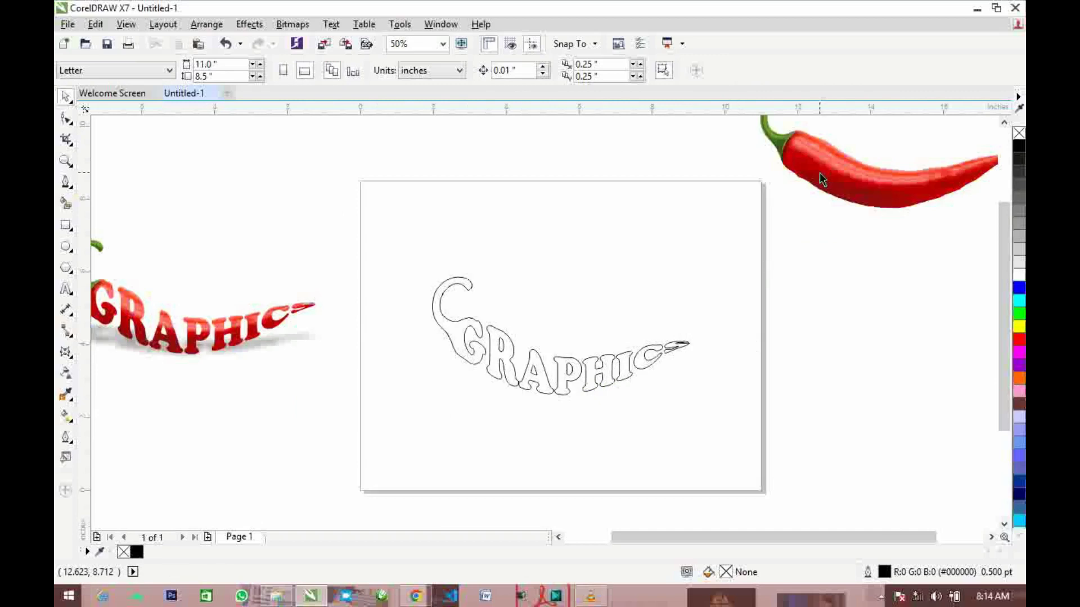
mouse_move(820, 174)
left_mouse_down()
mouse_move(559, 200)
mouse_move(502, 246)
mouse_move(512, 281)
left_mouse_up()
right_click(557, 299)
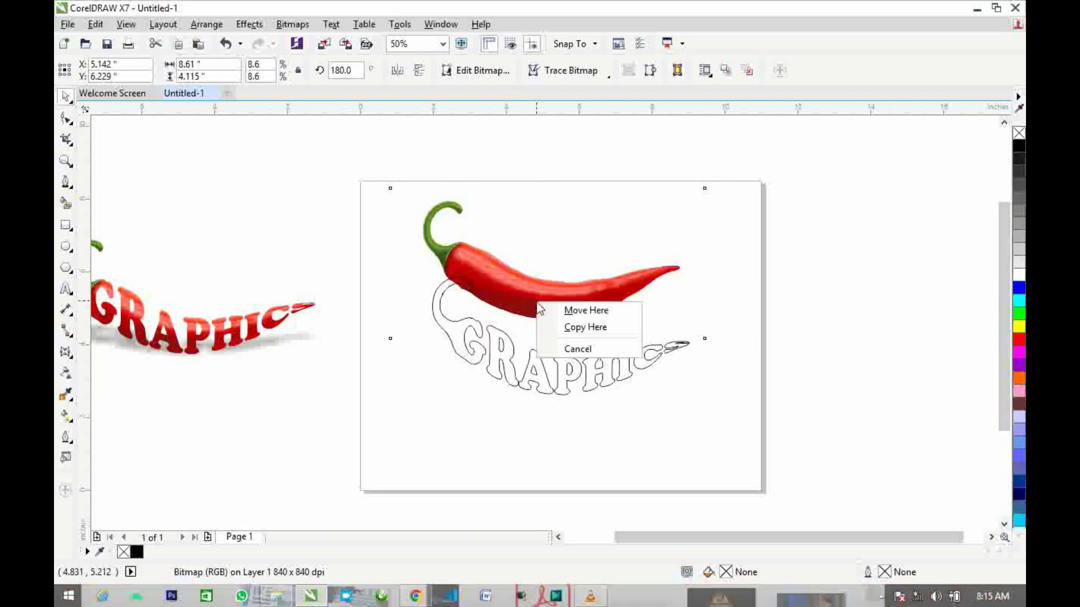
key("Escape")
- Start PowerClip Inside for the chili photo and carry it over the GRAPHIC outline
right_click(516, 285)
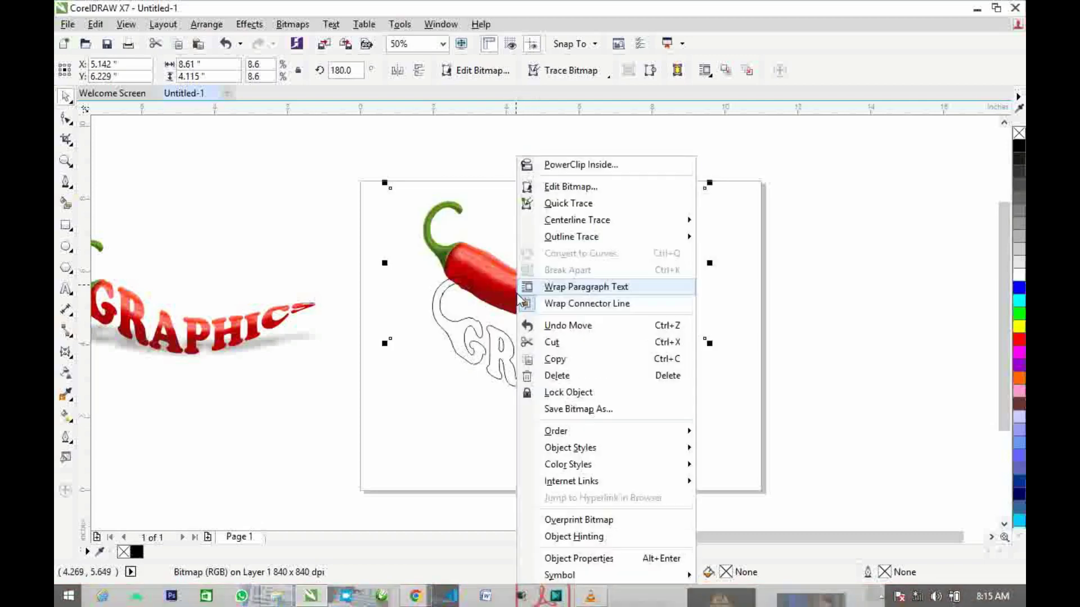
left_click(576, 166)
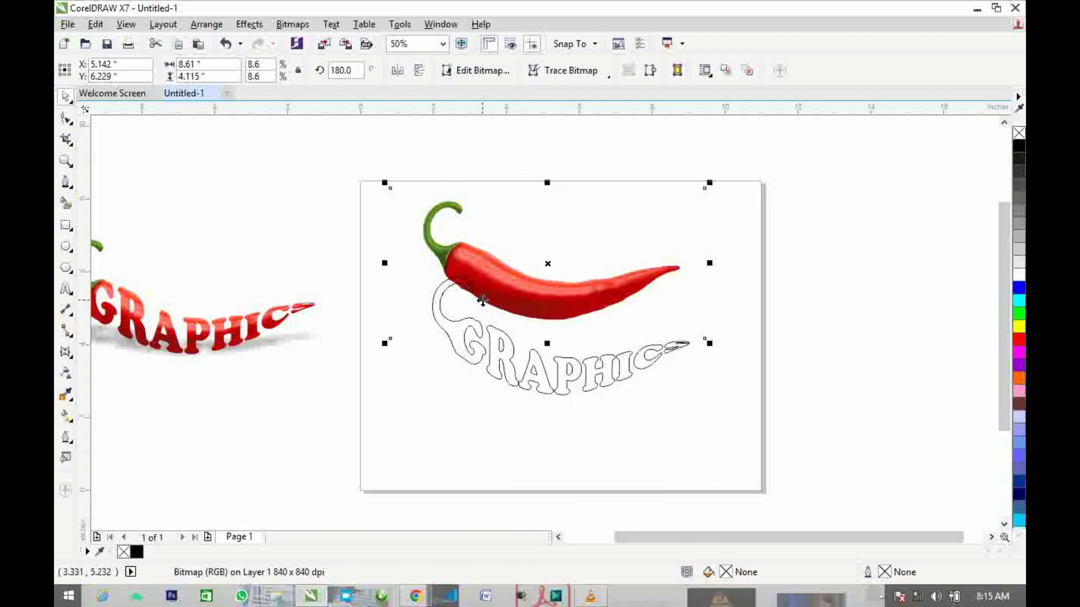
left_click(513, 349)
left_click_drag(512, 348, 543, 382)
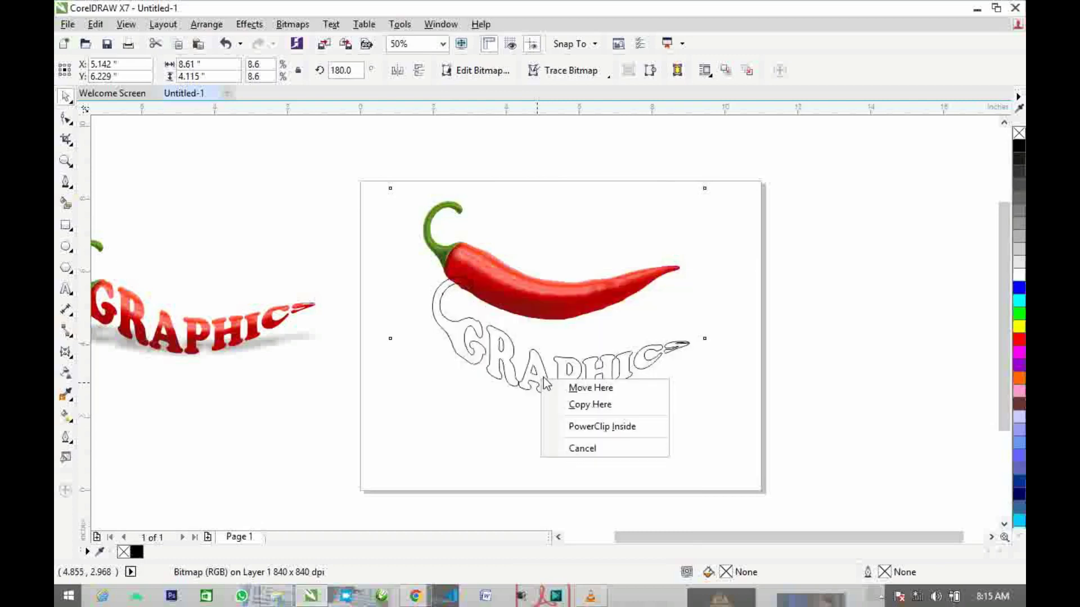
- PowerClip the chili photo inside the GRAPHIC outline, then choose Edit PowerClip
left_click(624, 429)
scroll(487, 375, "up", 1)
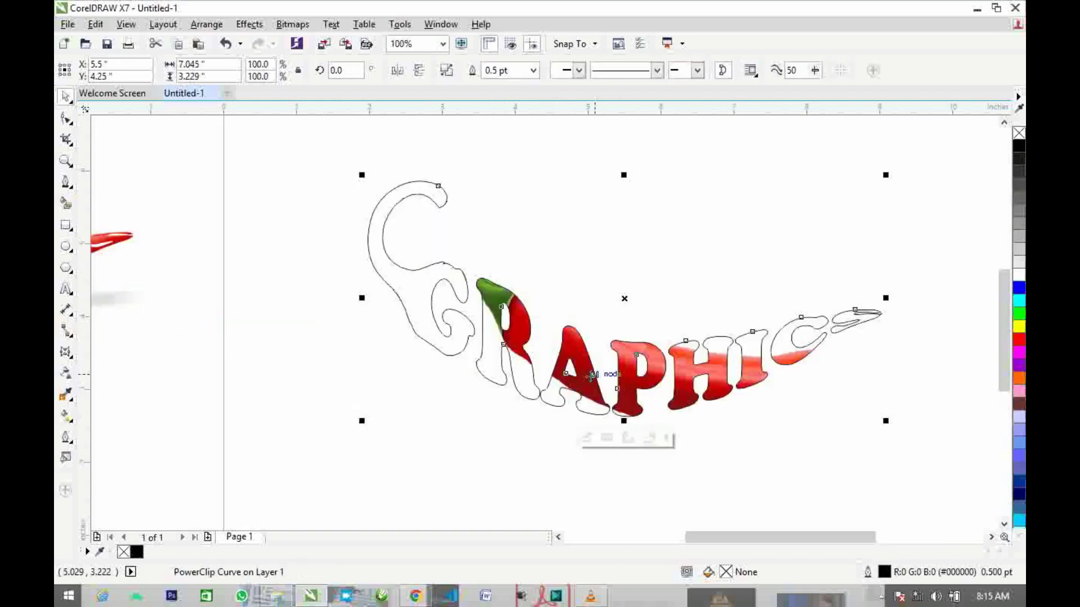
key("Delete")
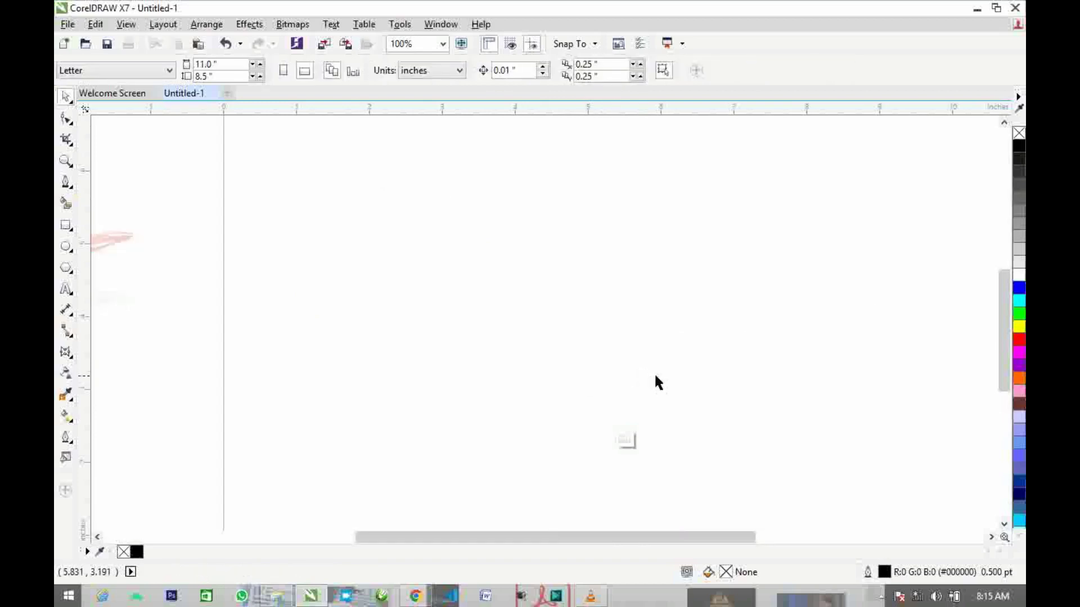
key("ctrl+z")
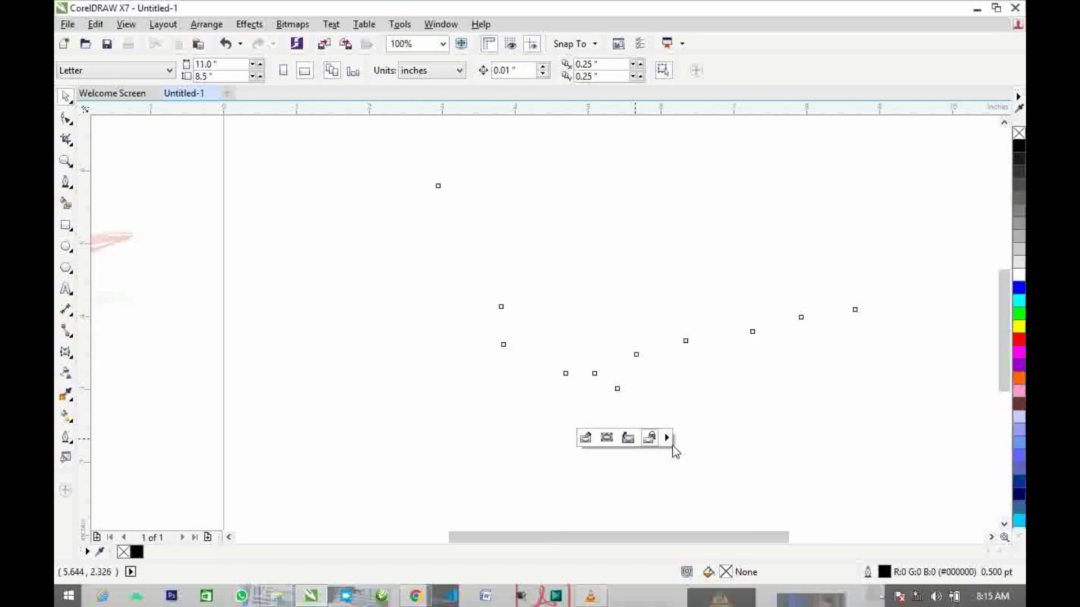
scroll(675, 448, "down", 2)
scroll(630, 401, "up", 2)
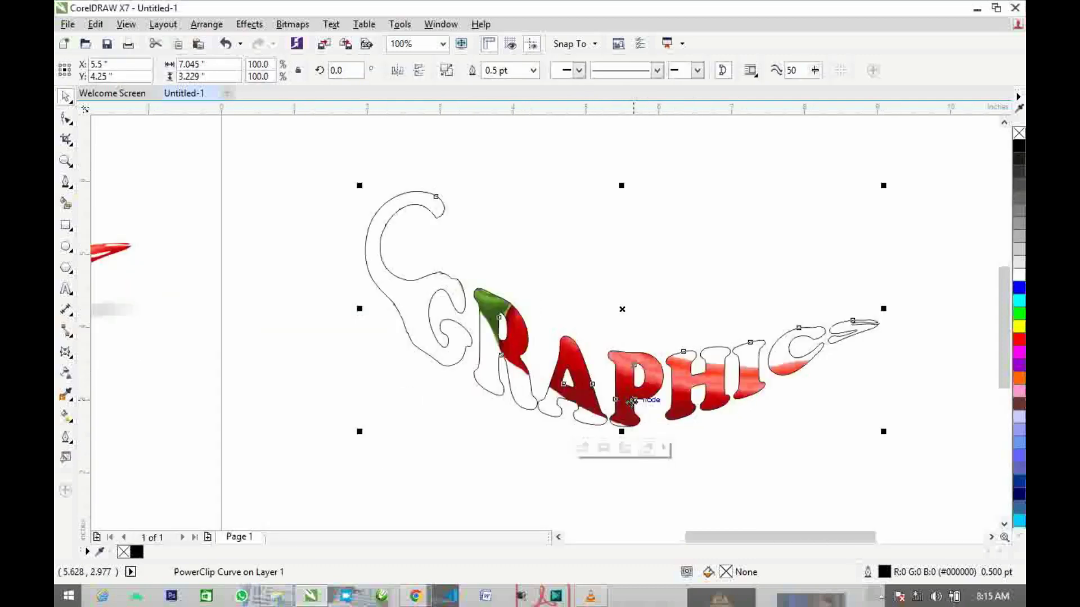
right_click(626, 404)
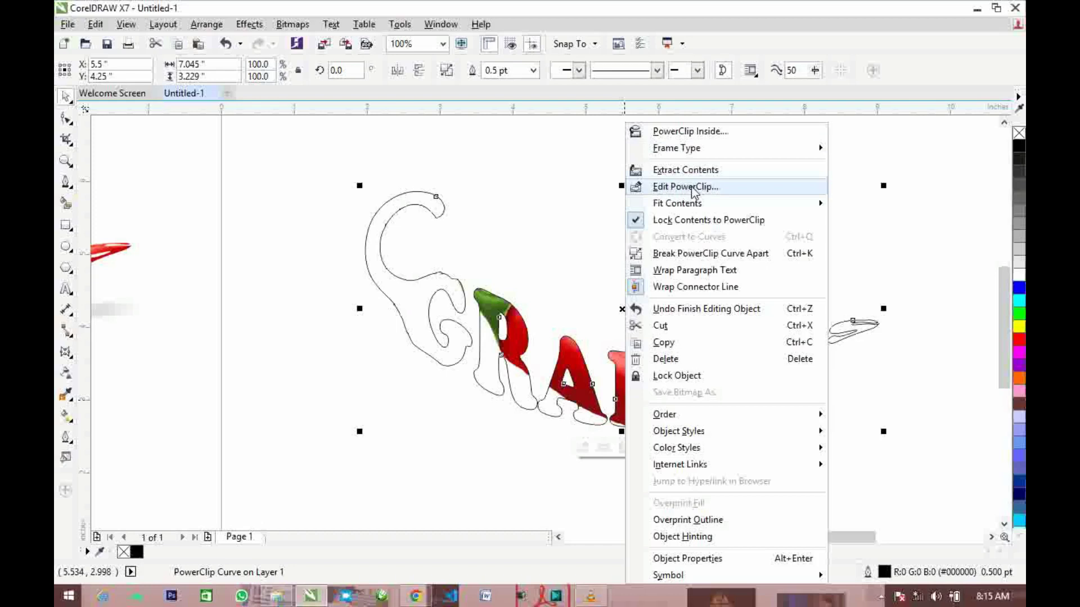
left_click(704, 189)
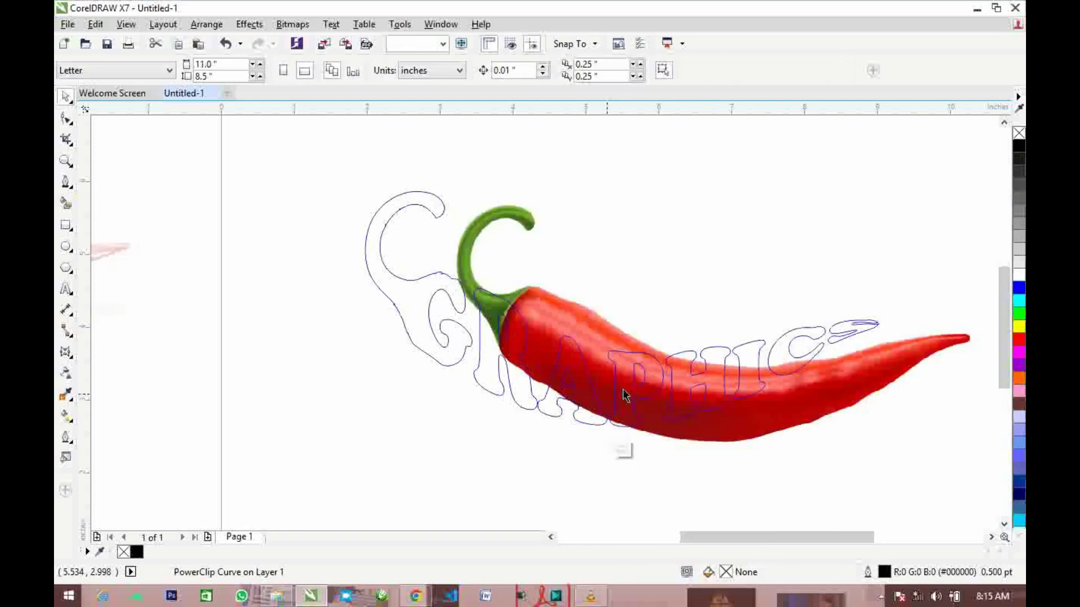
- Shift the chili photo up and left inside the frame to fit the C
left_click(626, 394)
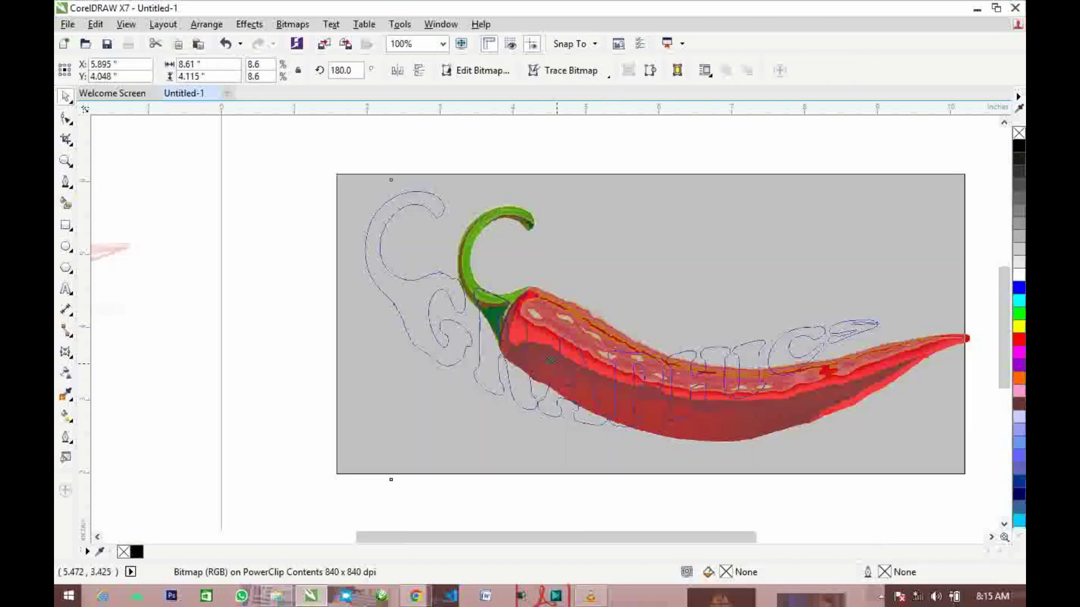
left_click_drag(538, 356, 427, 326)
scroll(394, 282, "up", 1)
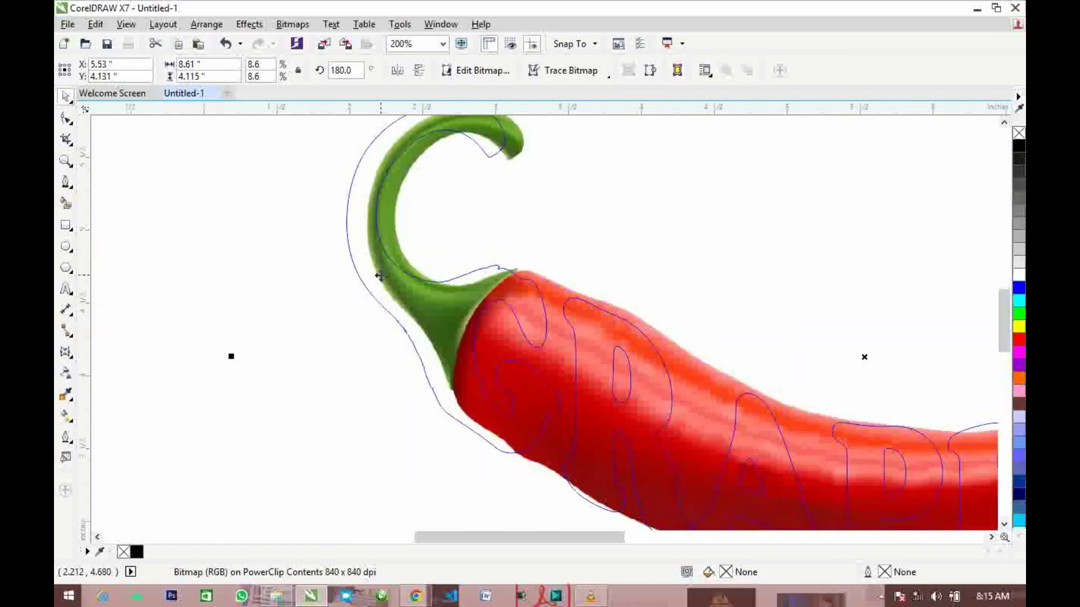
scroll(416, 287, "down", 2)
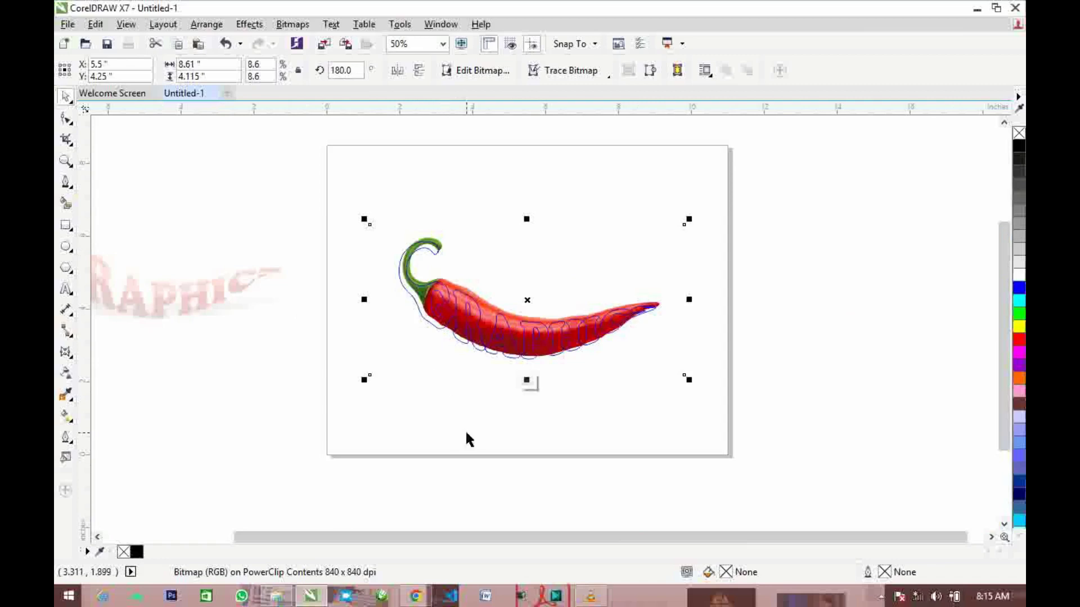
scroll(431, 312, "up", 2)
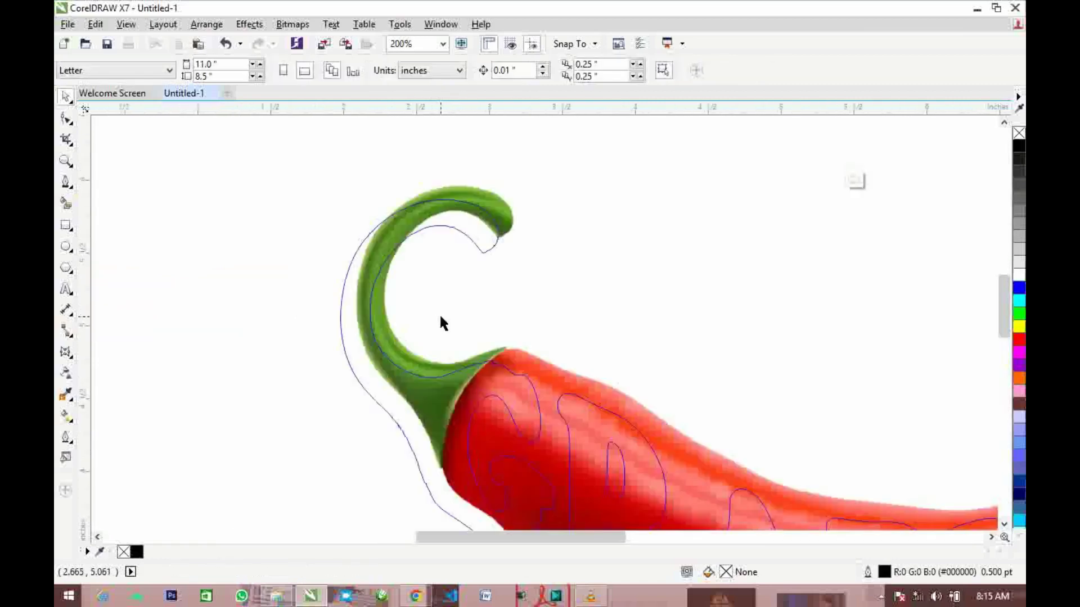
left_click(444, 400)
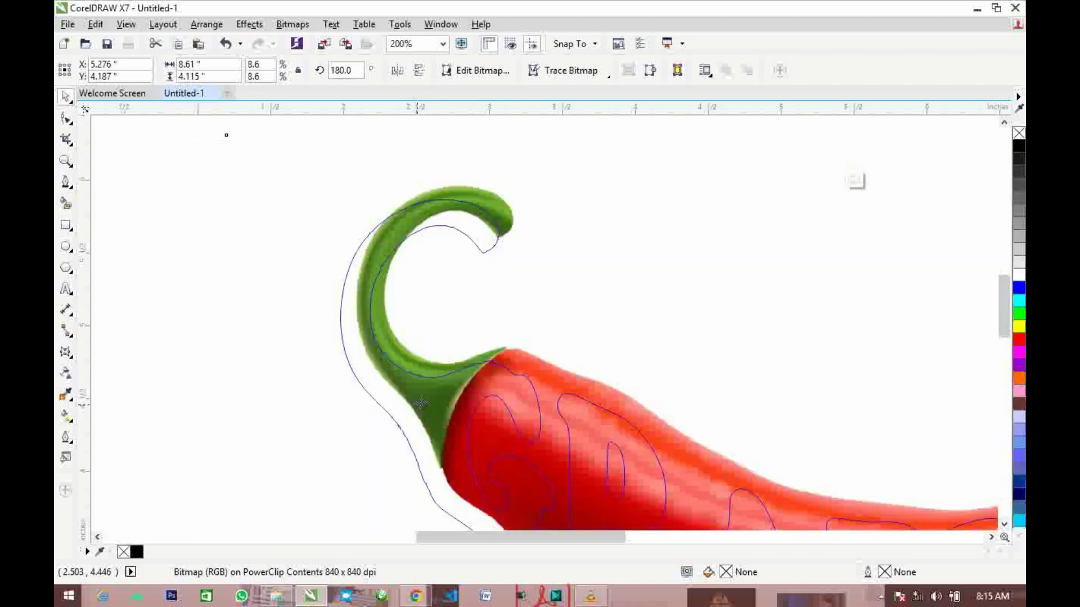
mouse_move(429, 405)
left_mouse_down()
mouse_move(406, 401)
mouse_move(419, 402)
left_mouse_up()
- Fine-tune the chili to X 5.4", Y 4.146" so its stem matches the outline's stem
scroll(360, 281, "up", 2)
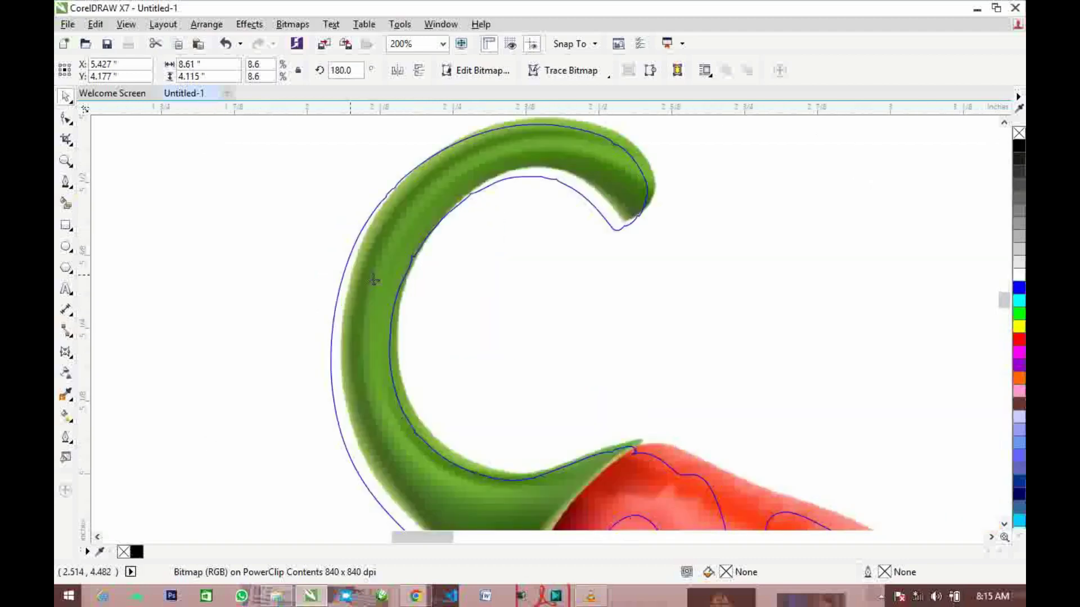
scroll(396, 259, "down", 1)
scroll(518, 194, "down", 1)
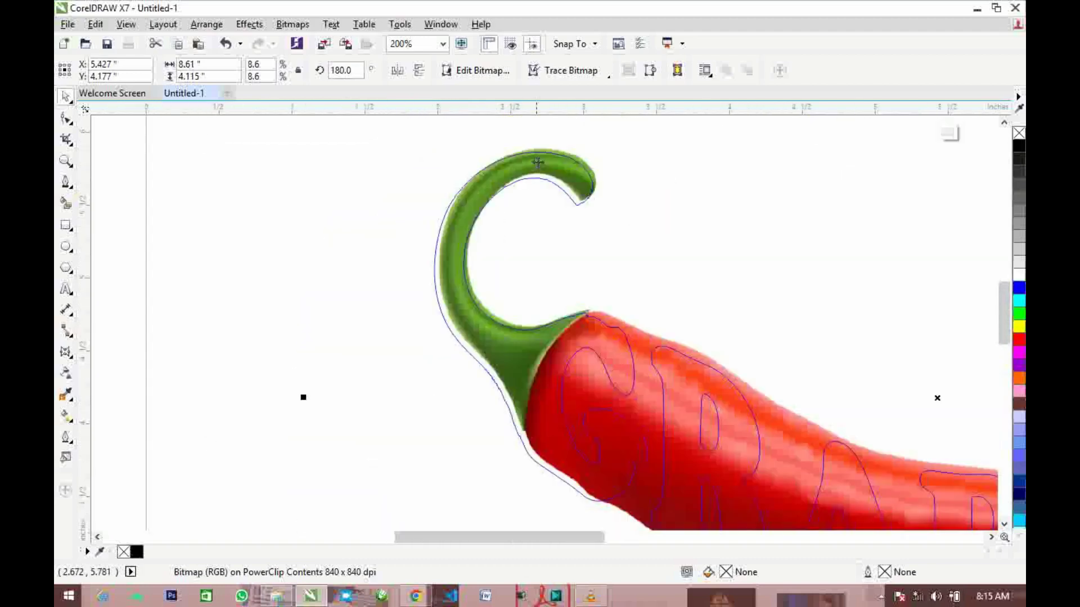
scroll(563, 169, "up", 2)
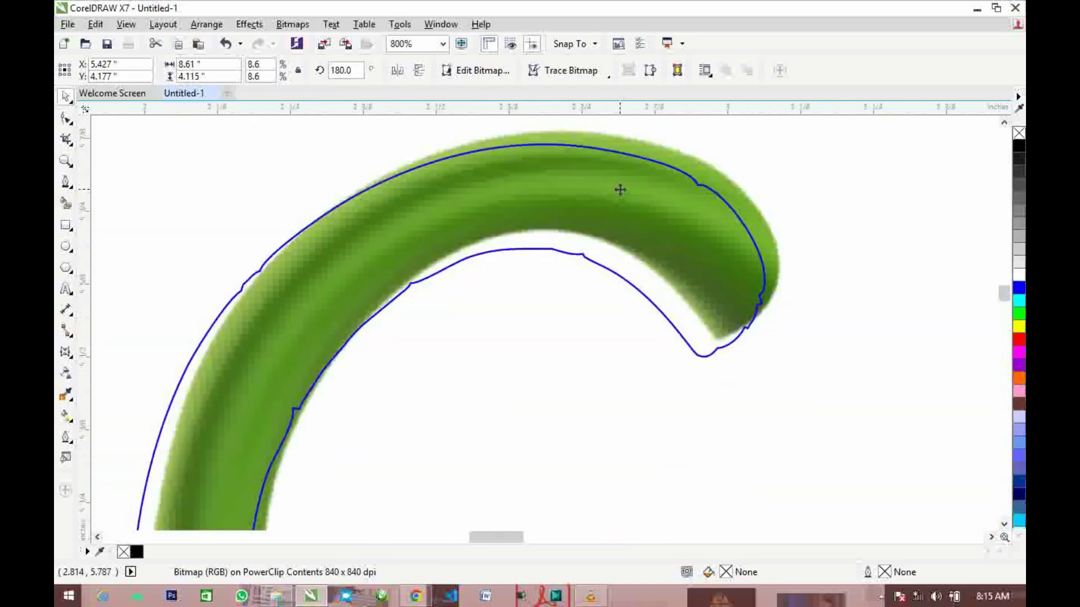
left_click_drag(620, 188, 638, 220)
scroll(639, 219, "up", 1)
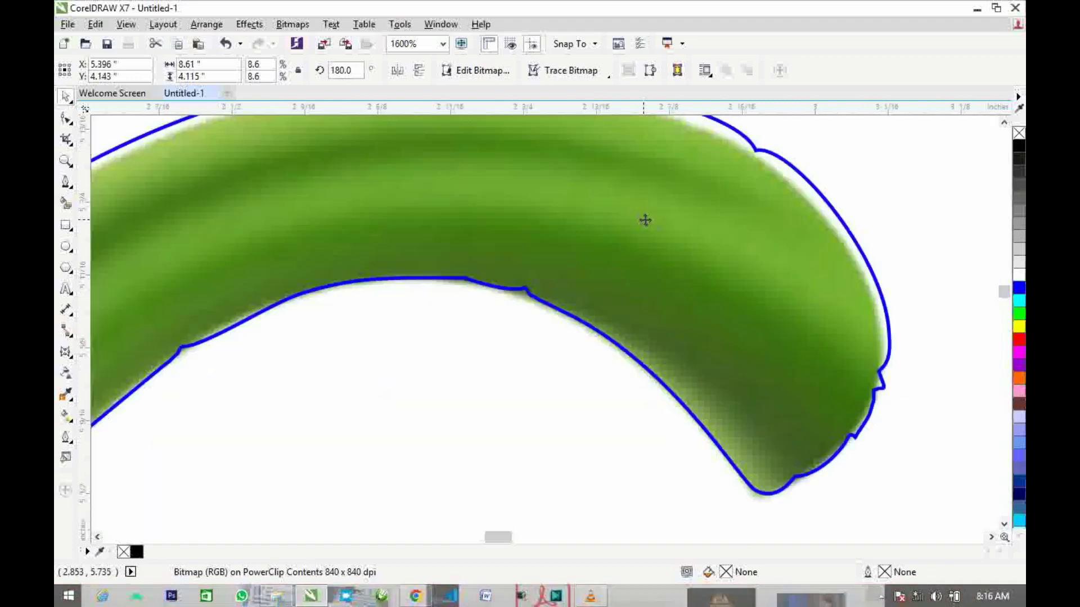
scroll(650, 214, "down", 1)
left_click_drag(650, 213, 651, 216)
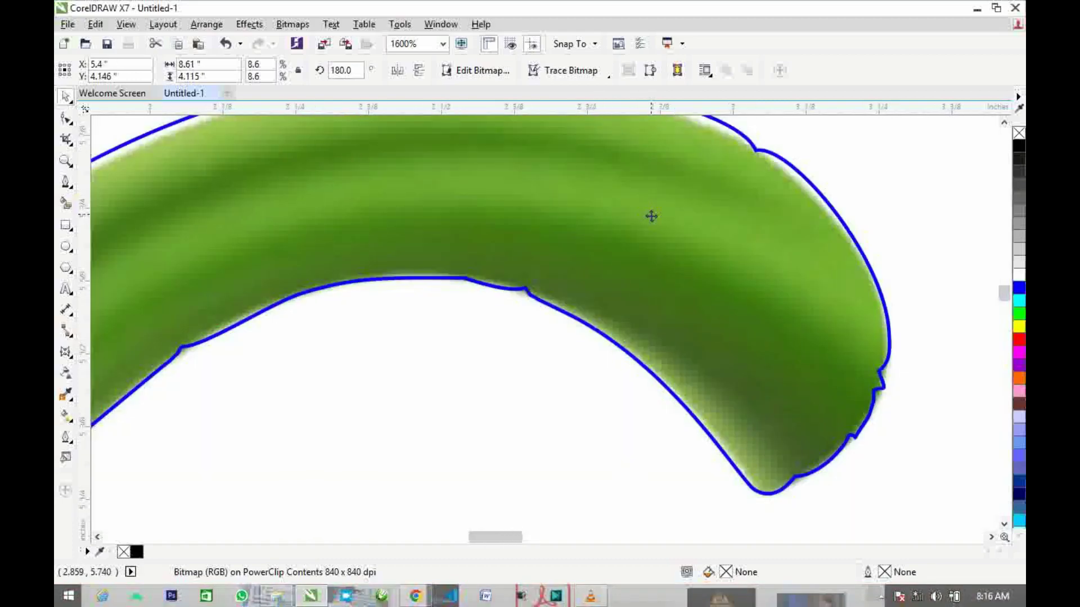
scroll(651, 216, "down", 1)
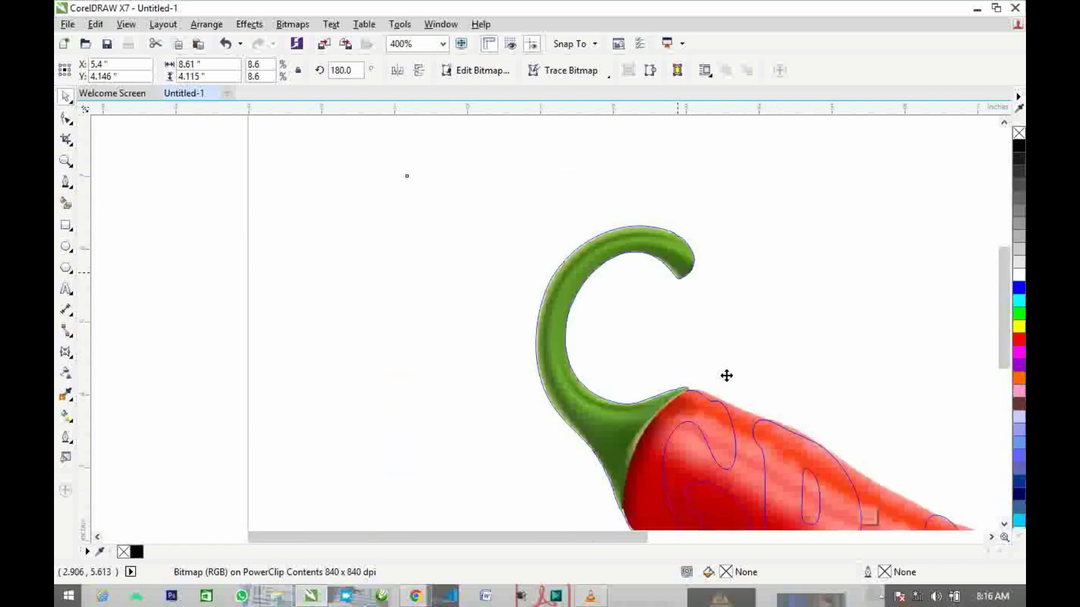
scroll(765, 470, "down", 2)
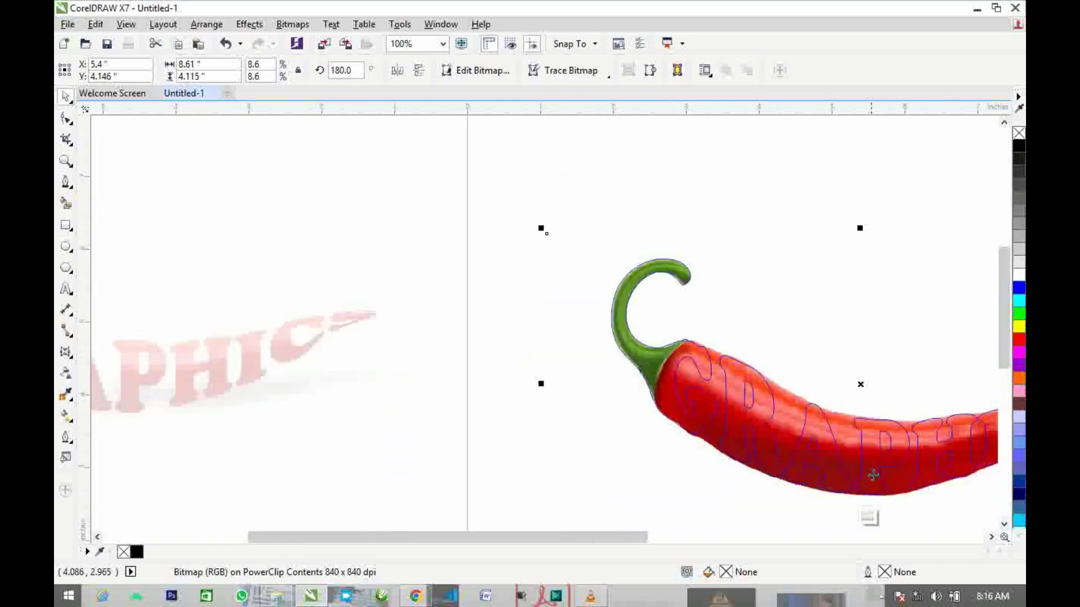
left_click(991, 537)
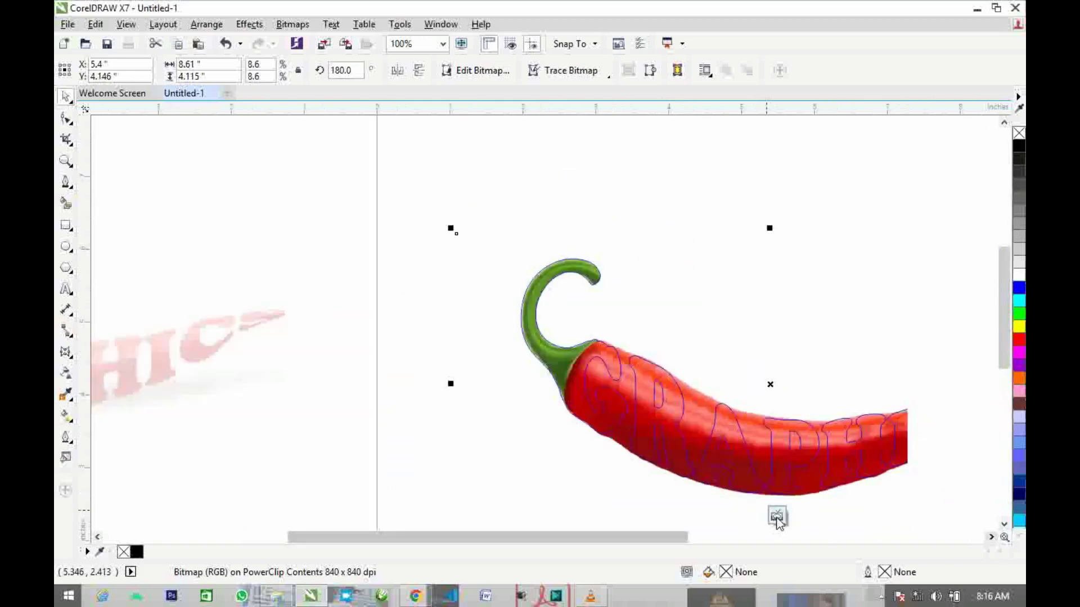